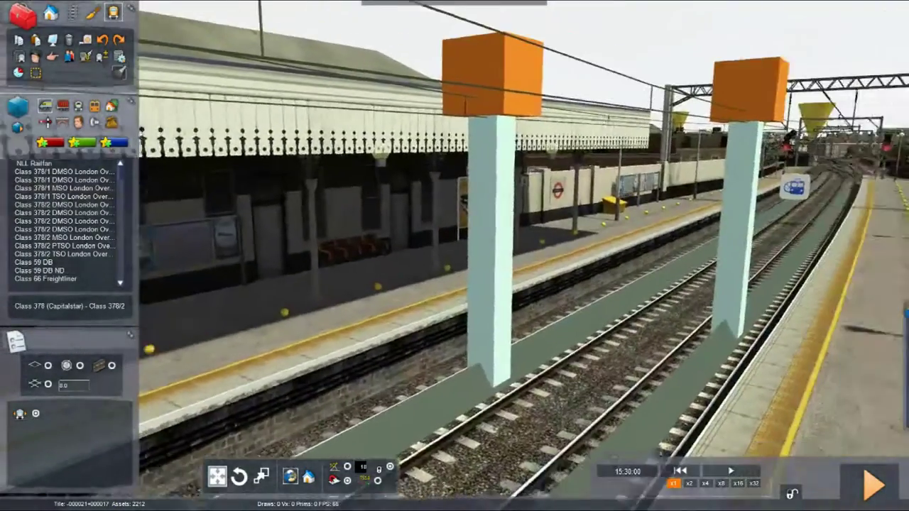
Inspect the station platforms and follow the tracks out to the junction beyond the station and back
right_drag(455, 255, 610, 247)
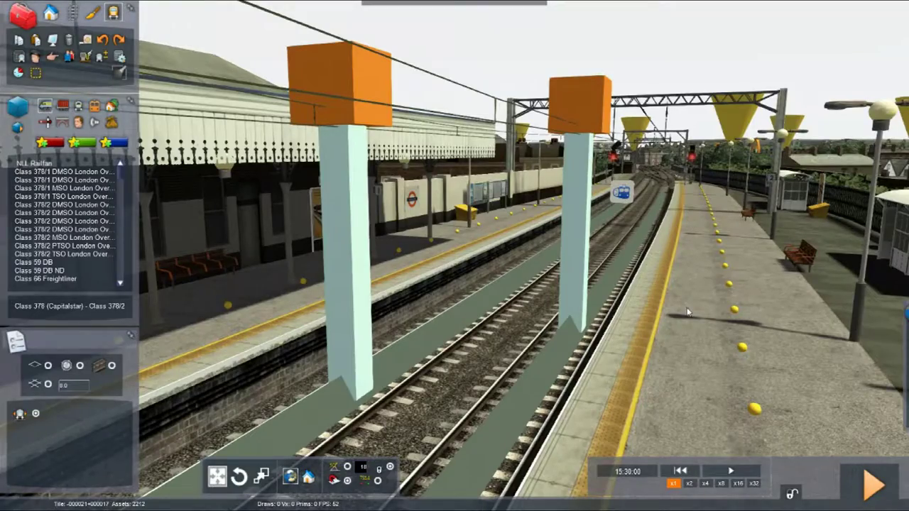
right_drag(685, 319, 905, 440)
key(Up)
key(Up)
right_drag(454, 305, 781, 241)
right_drag(282, 237, 279, 248)
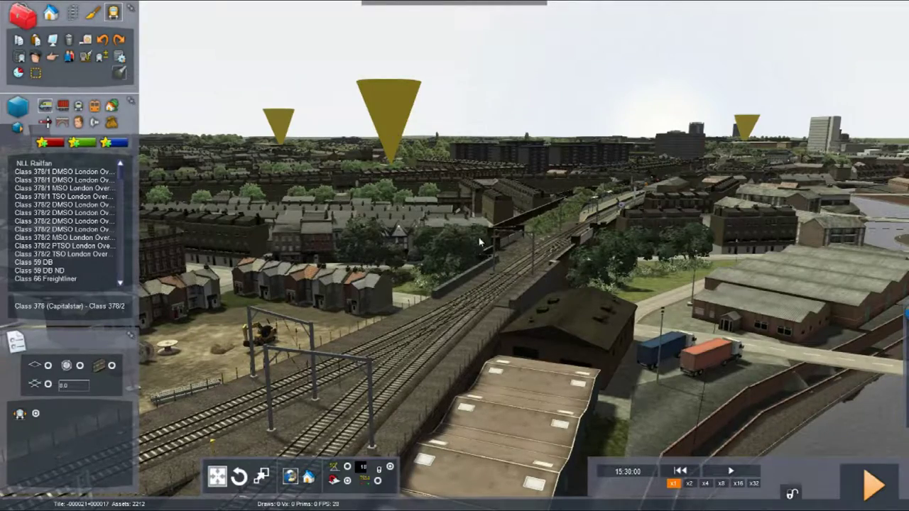
key(Up)
right_drag(475, 248, 867, 220)
right_drag(466, 249, 476, 249)
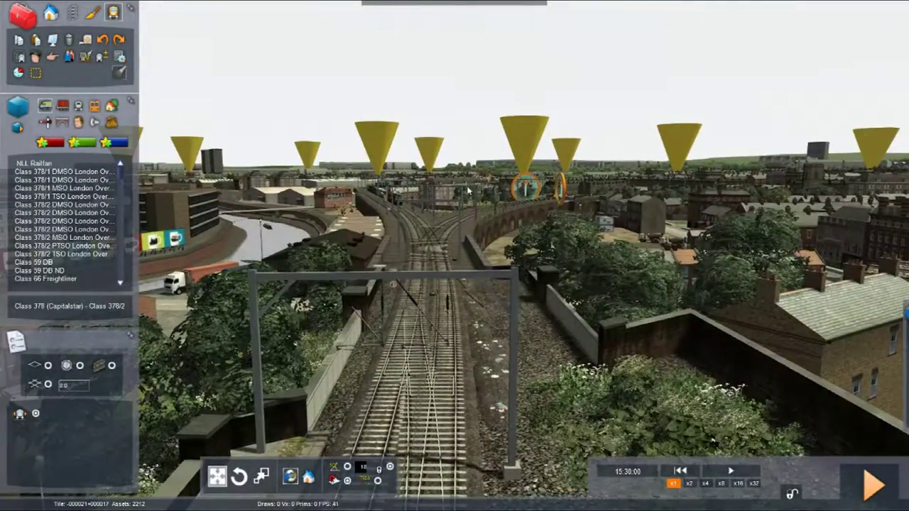
right_drag(449, 209, 739, 213)
key(Up)
key(Up)
key(Down)
right_drag(355, 265, 624, 156)
key(Left)
Examine the station's two platform tracks from above, from the signals back to the existing orange-topped markers
scroll(357, 261, up, 4)
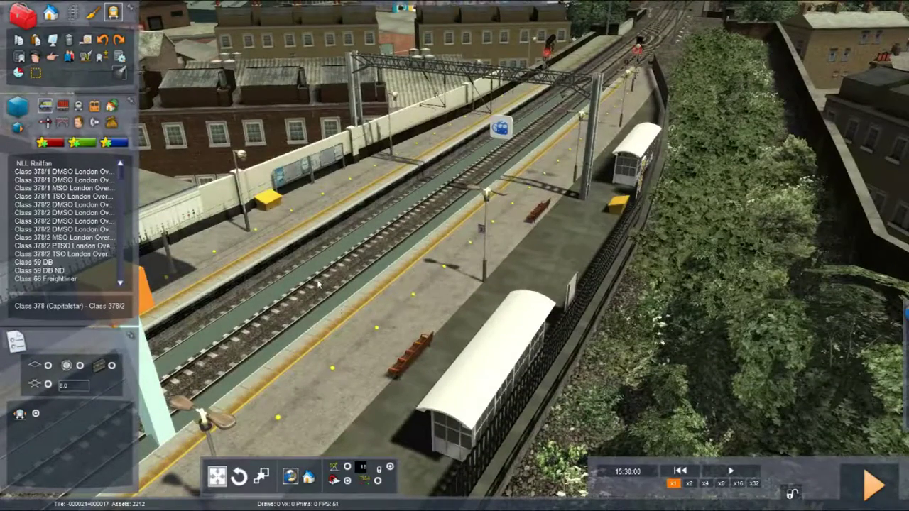
scroll(341, 302, down, 3)
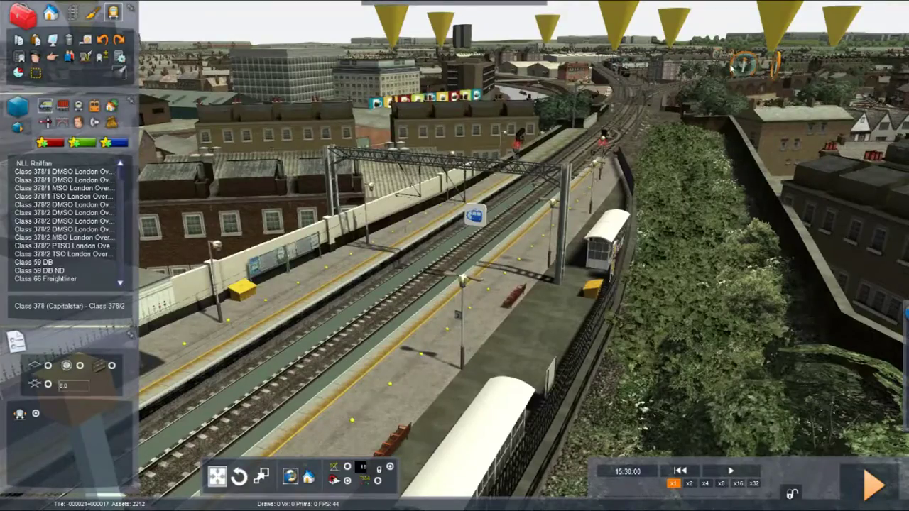
right_drag(726, 71, 686, 102)
right_drag(685, 33, 448, 78)
right_drag(774, 312, 724, 232)
right_drag(576, 225, 893, 200)
right_drag(586, 279, 597, 271)
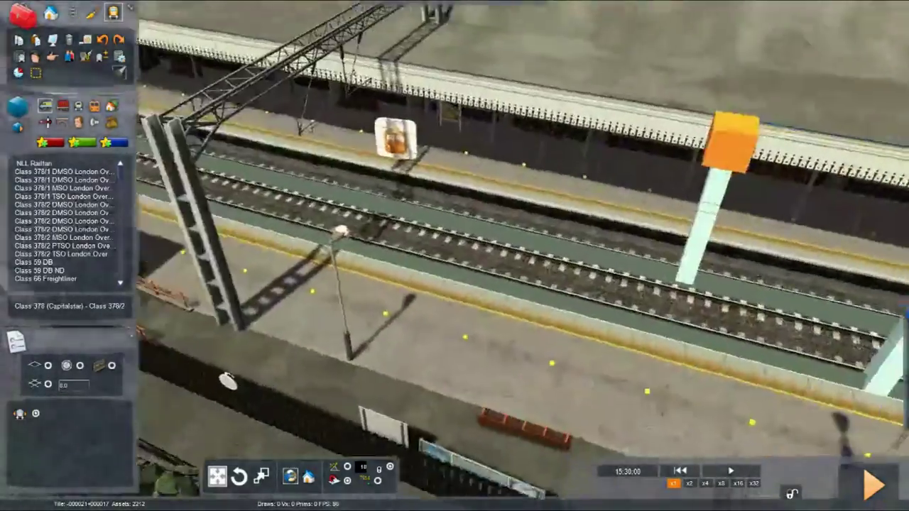
right_drag(454, 256, 582, 246)
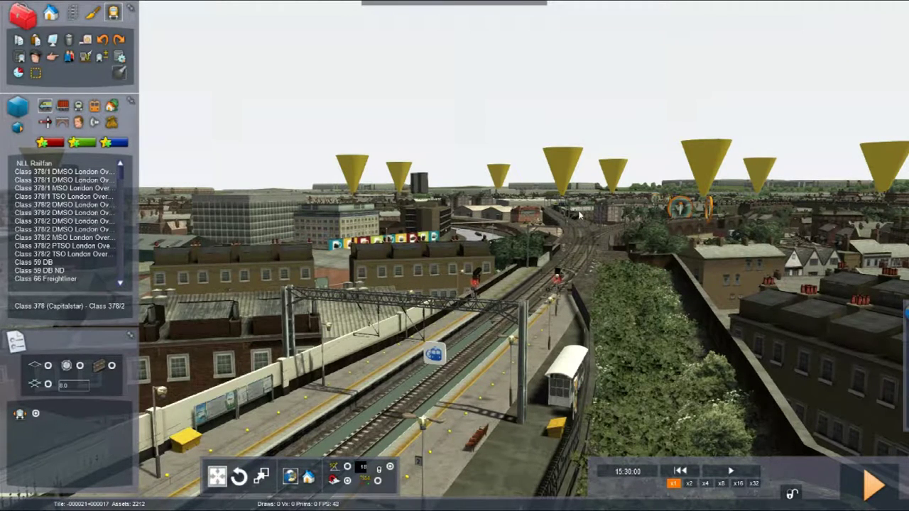
Place the preset consist Class 378/2 London Overground 5 car (Overhead) on the far platform track
right_drag(454, 255, 156, 301)
key(Up)
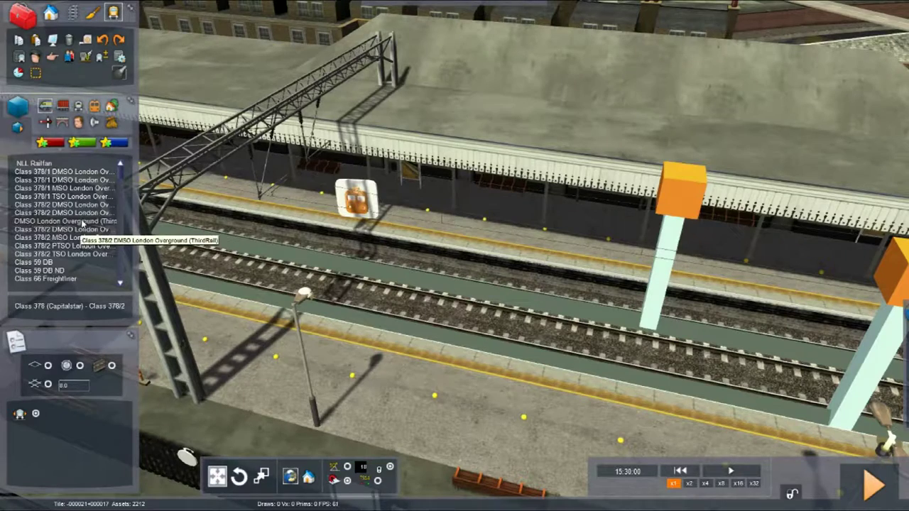
click(77, 105)
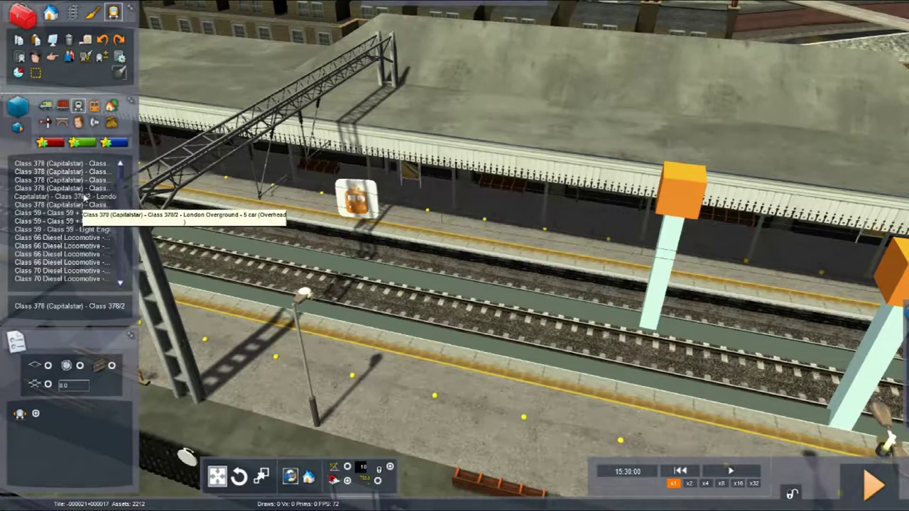
click(85, 198)
right_drag(454, 291, 550, 274)
click(291, 282)
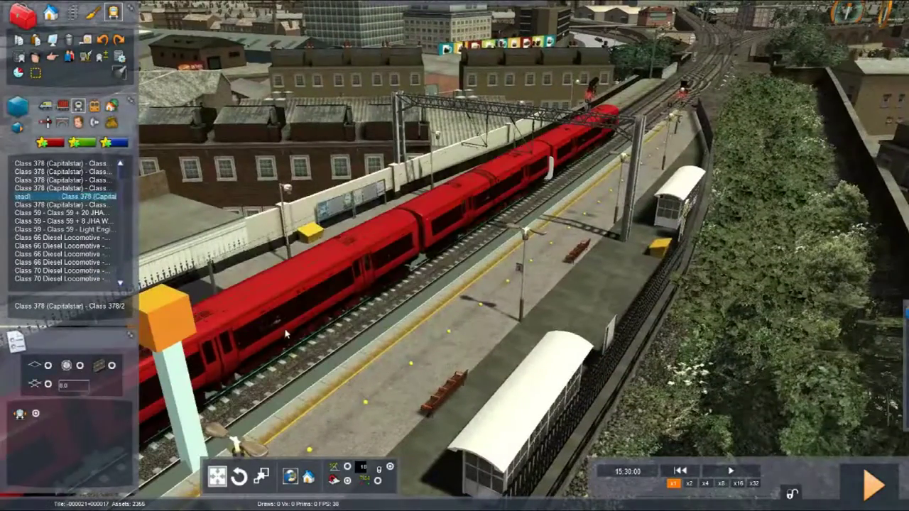
right_drag(287, 334, 199, 360)
click(190, 345)
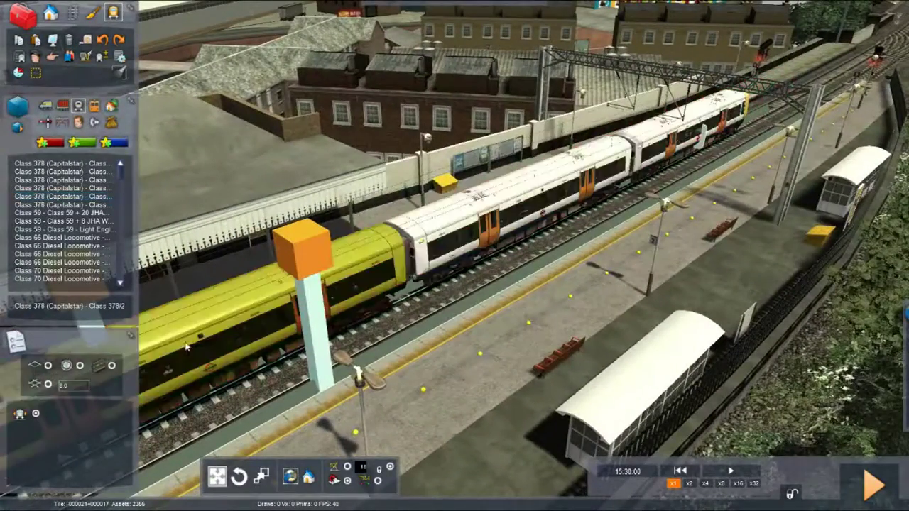
Assign a driver to the front car of the Class 378/2 train on the far platform track
right_drag(540, 302, 348, 274)
key(Up)
key(Left)
right_drag(696, 334, 624, 299)
click(558, 292)
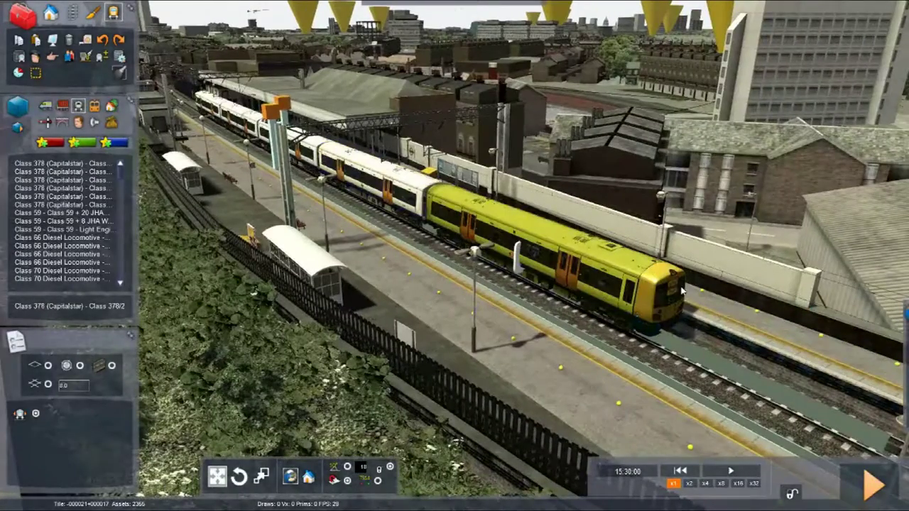
click(441, 218)
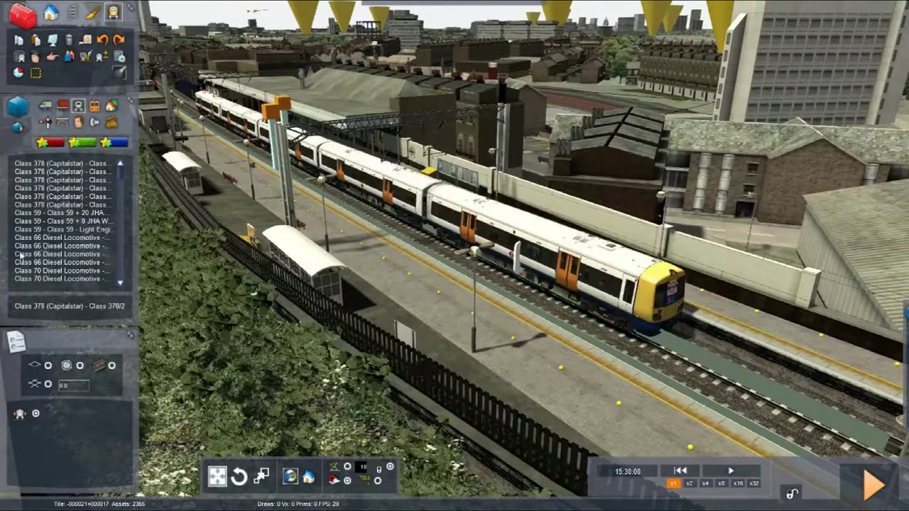
click(78, 122)
click(628, 291)
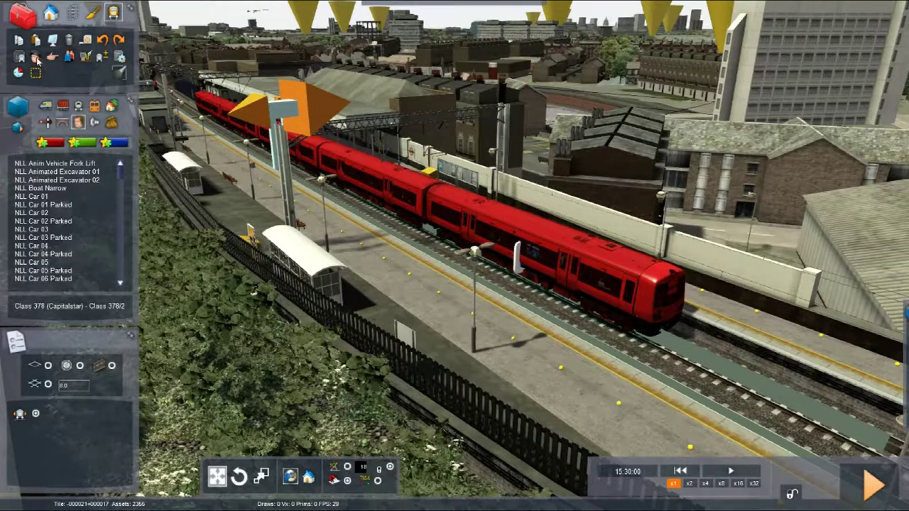
click(37, 57)
click(595, 251)
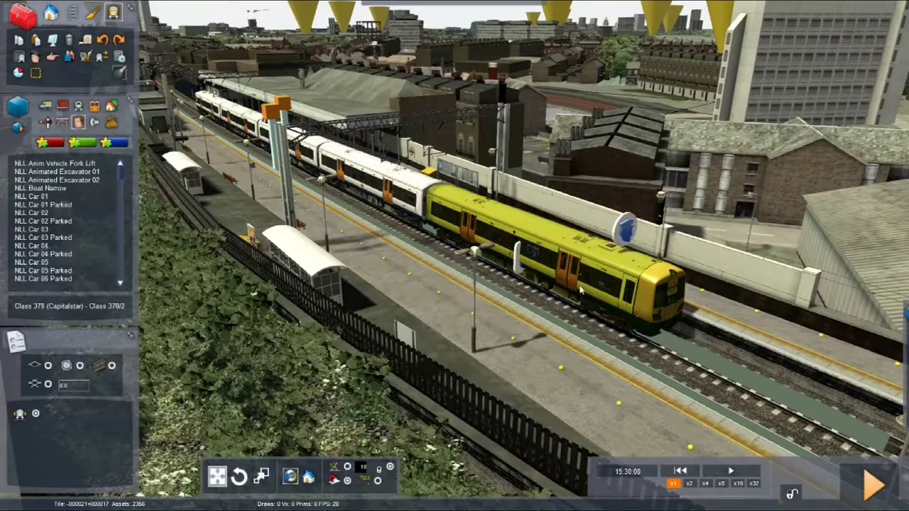
Place a second Class 378/2 London Overground consist on the adjacent platform track beside the first train
right_drag(529, 332, 455, 291)
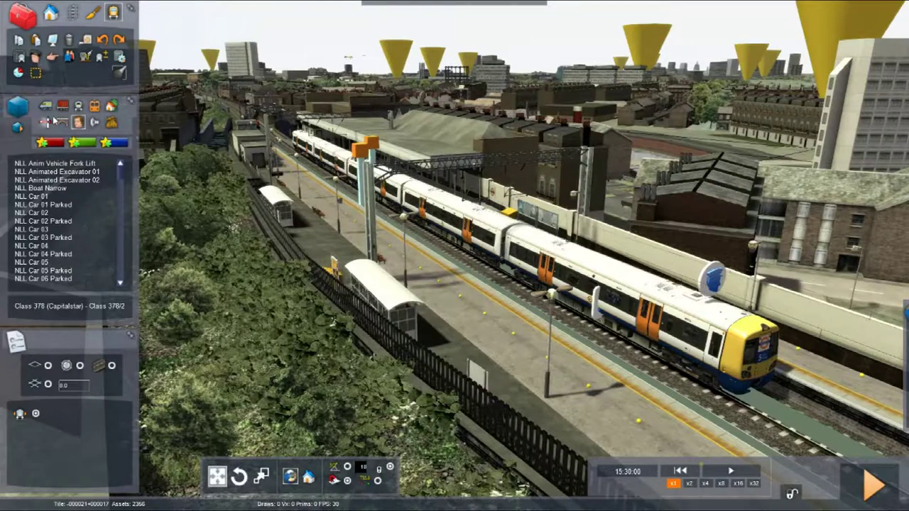
click(78, 105)
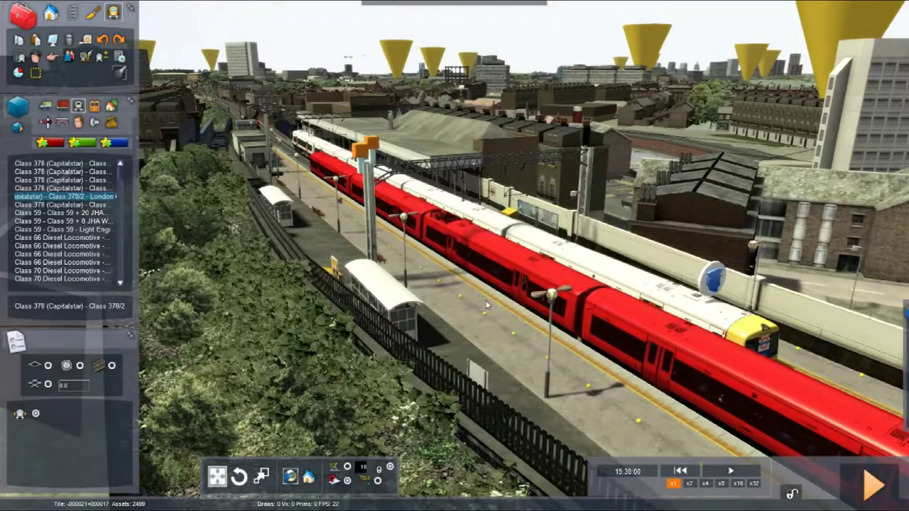
click(481, 297)
right_drag(480, 298, 219, 286)
Assign a driver to the end car of the second Class 378/2 train
click(78, 122)
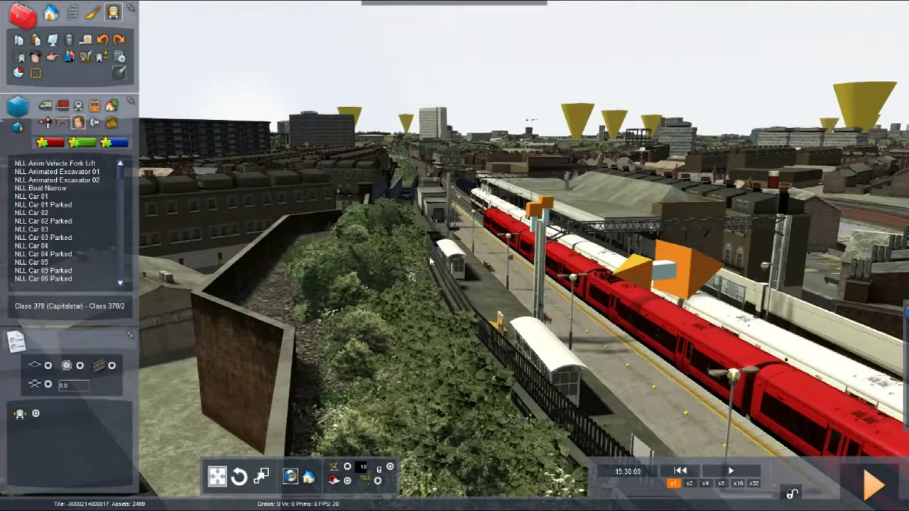
click(35, 57)
right_drag(496, 203, 731, 149)
key(Up)
key(Up)
right_drag(568, 241, 316, 224)
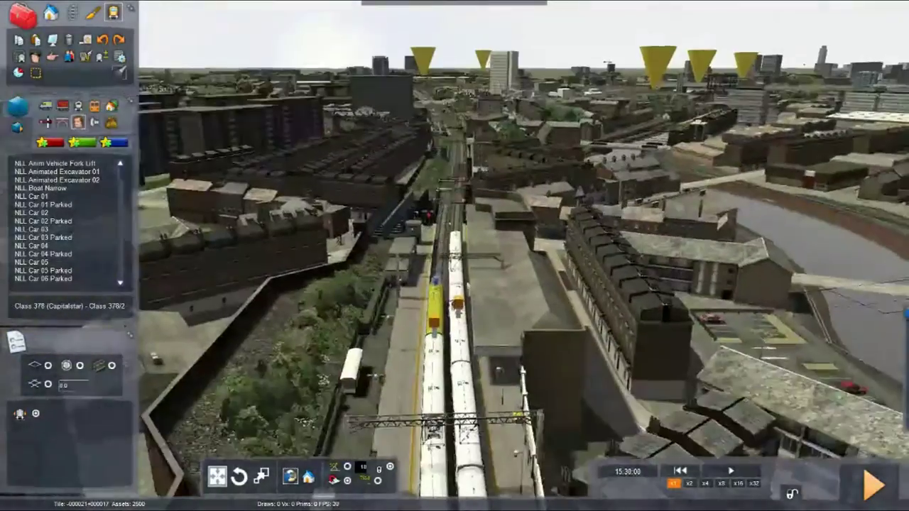
Inspect the two placed trains and the tracks leading out of both ends of the station
scroll(454, 256, up, 5)
right_drag(455, 255, 454, 312)
scroll(455, 284, down, 5)
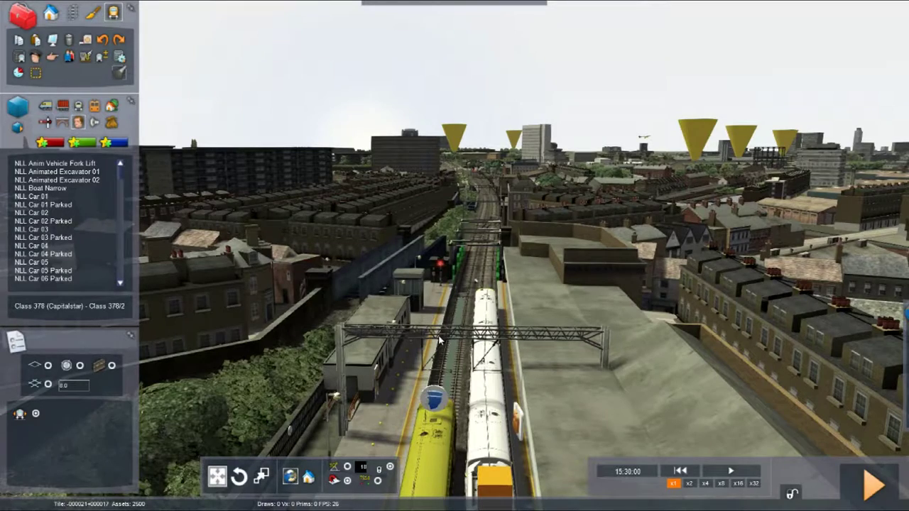
key(Down)
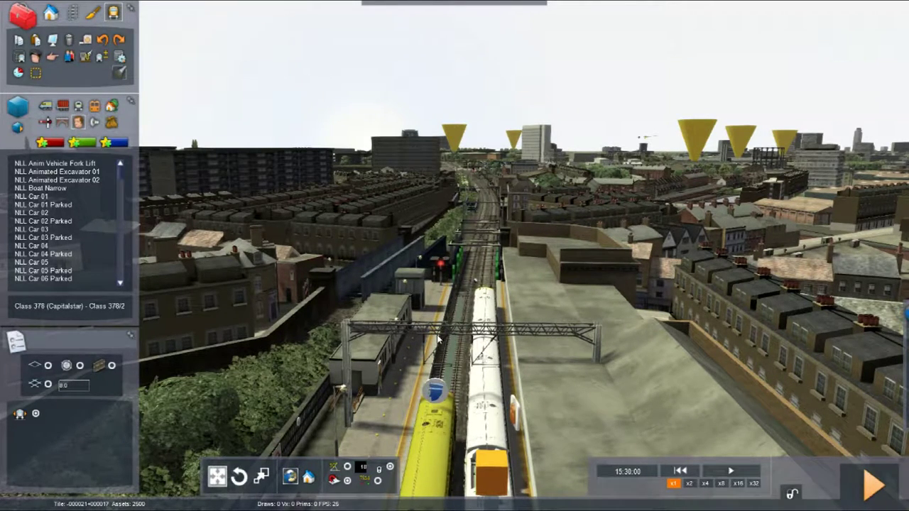
right_drag(719, 256, 708, 278)
right_drag(631, 341, 699, 227)
right_drag(414, 461, 490, 442)
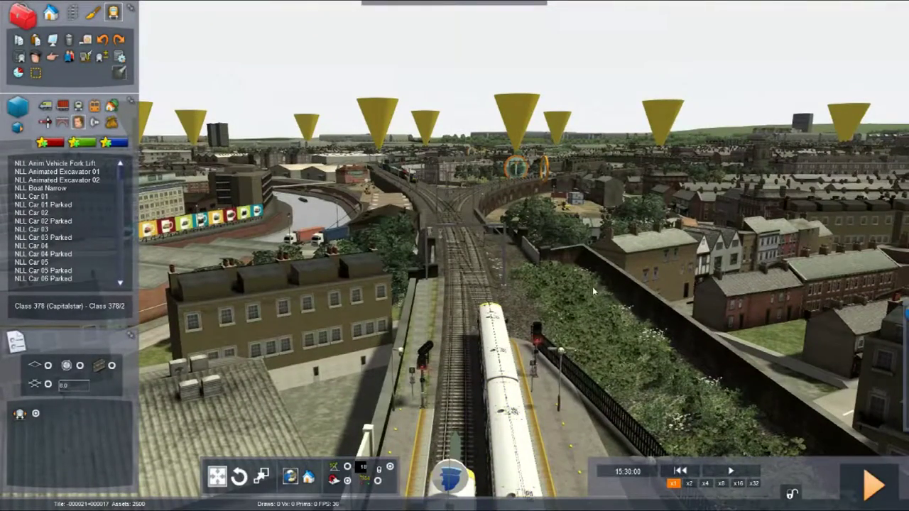
Survey the railway lines and yards beyond the junction, and return to the two trains at the station
right_drag(572, 309, 766, 294)
key(Up)
key(Up)
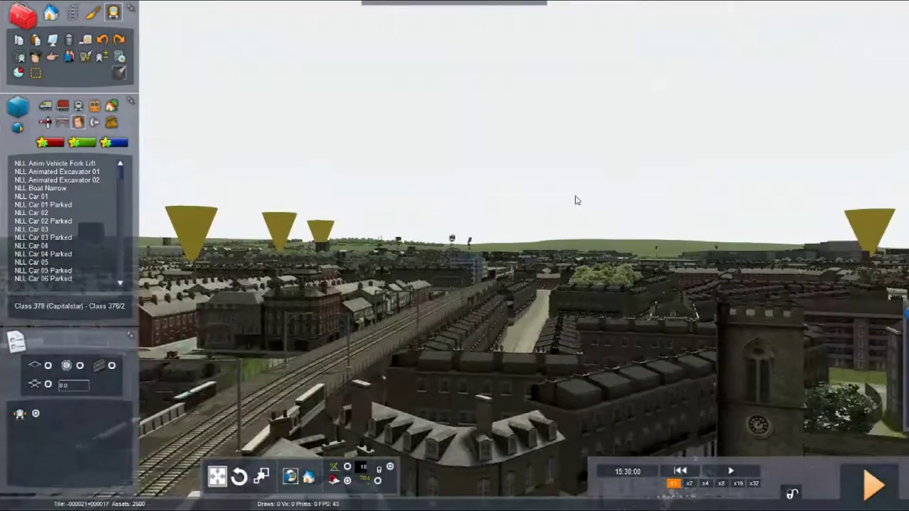
right_drag(582, 293, 373, 375)
key(Up)
key(Up)
key(Up)
key(Up)
key(Up)
key(Up)
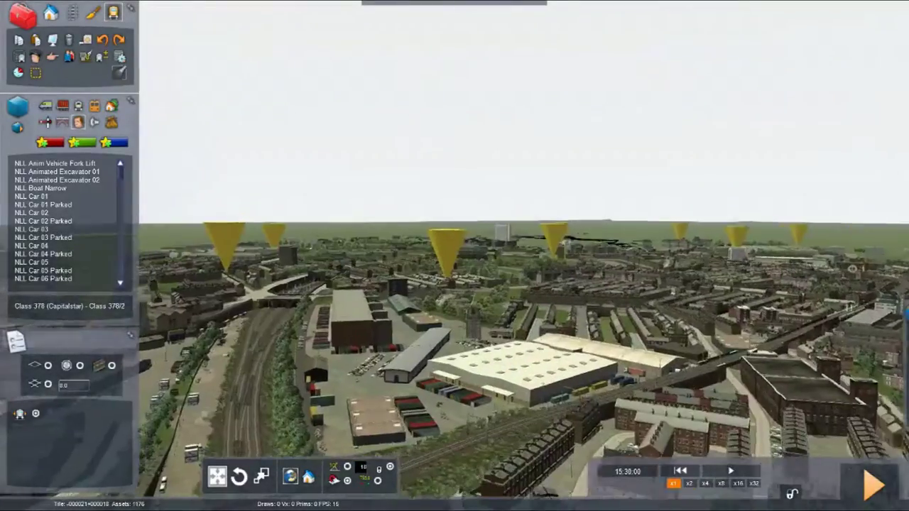
right_drag(454, 270, 442, 289)
key(Up)
key(Up)
key(Up)
key(Up)
key(Up)
key(Up)
right_drag(414, 372, 393, 383)
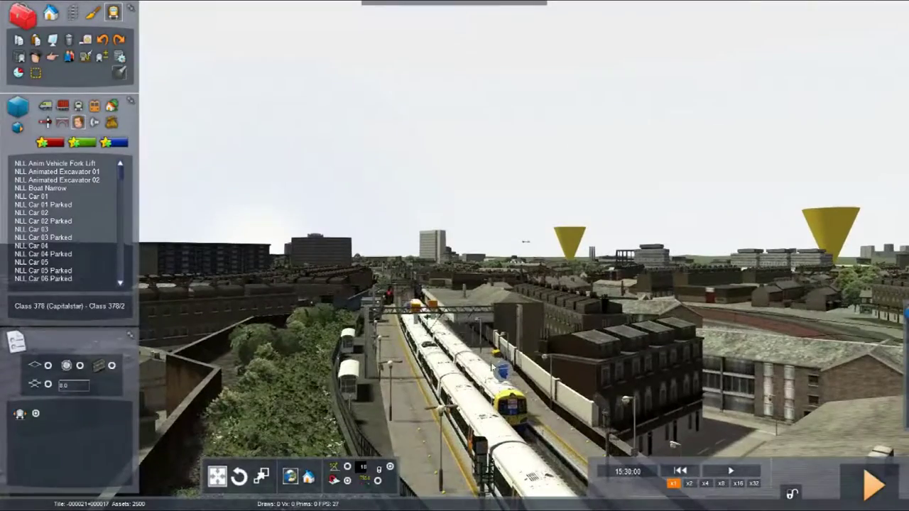
right_drag(287, 388, 220, 341)
Check the error on the Player Train's Camden Road P2 entry in the timetable and switch to Service1's timetable
click(22, 74)
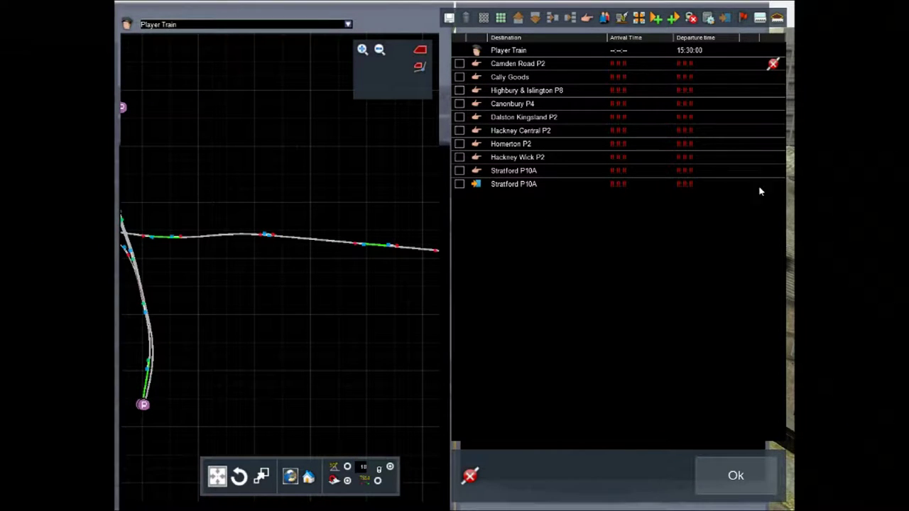
click(772, 65)
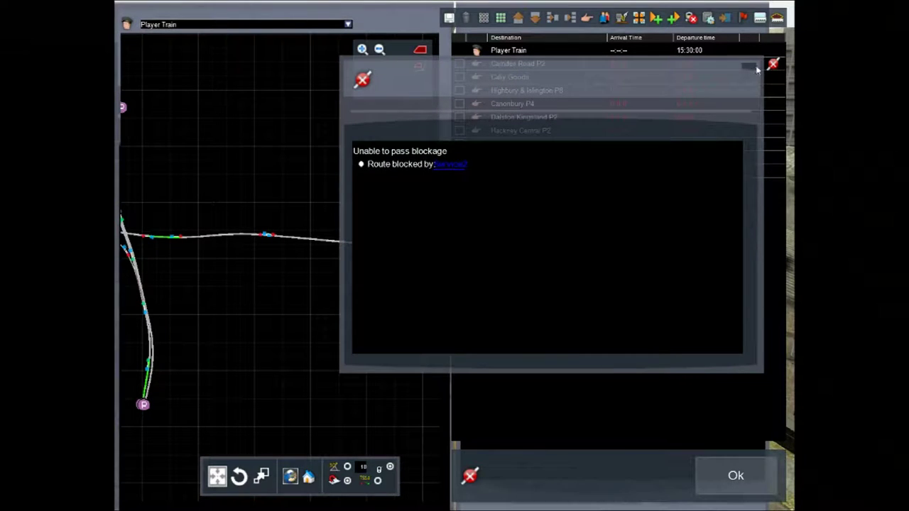
click(347, 25)
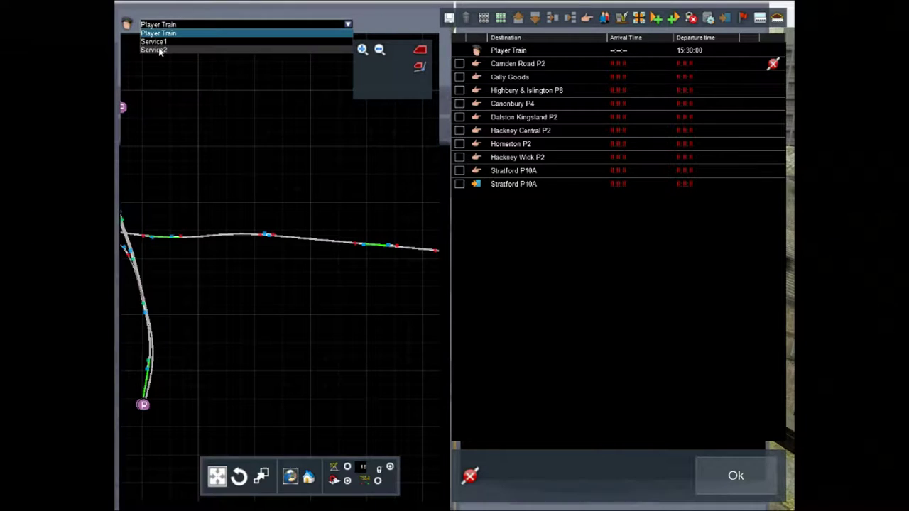
click(241, 44)
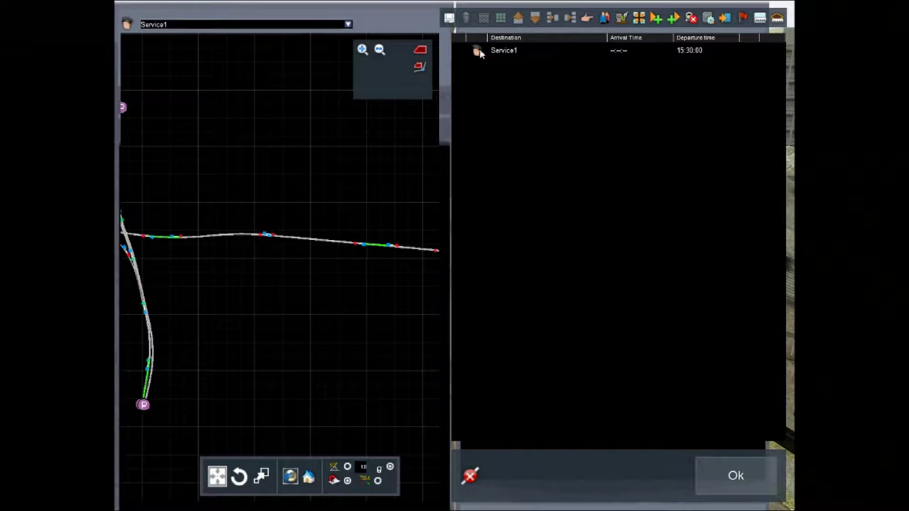
click(587, 18)
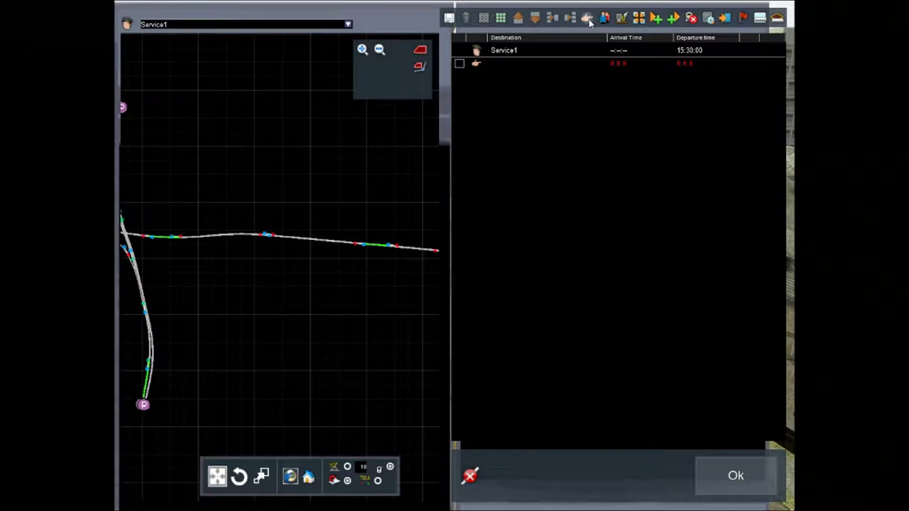
click(462, 66)
key(Delete)
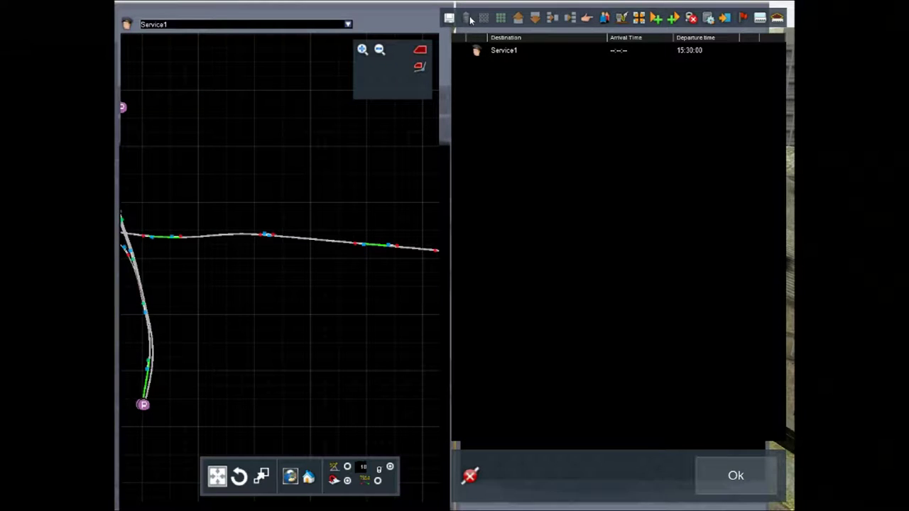
Add two passenger pick-up instructions and one stop-at instruction to Service1's timetable
click(604, 18)
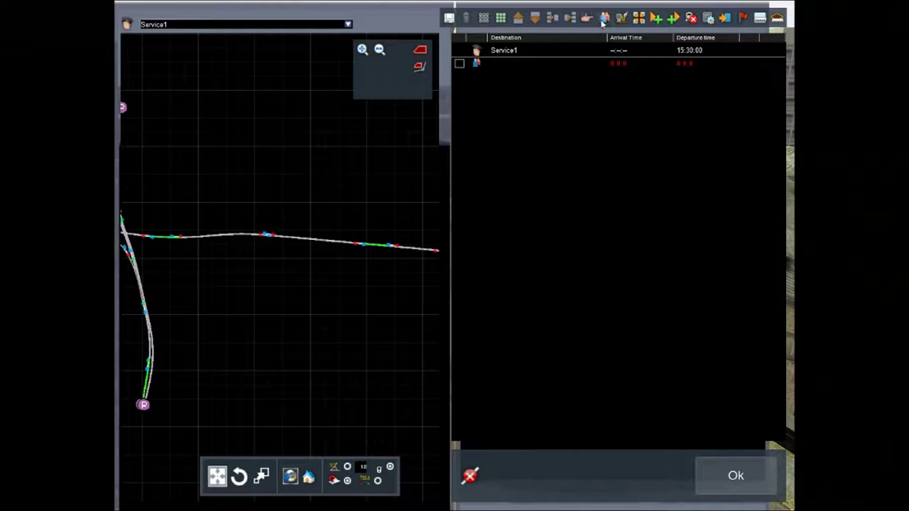
click(602, 19)
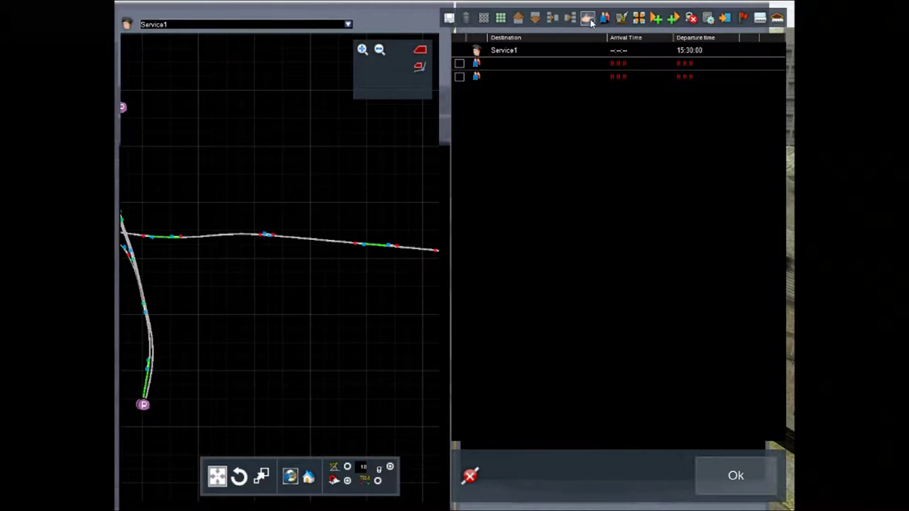
click(590, 21)
Open Service1's first pick-up instruction and examine the map around Camden Road for the platform its train occupies and the signals at both ends
double_click(474, 65)
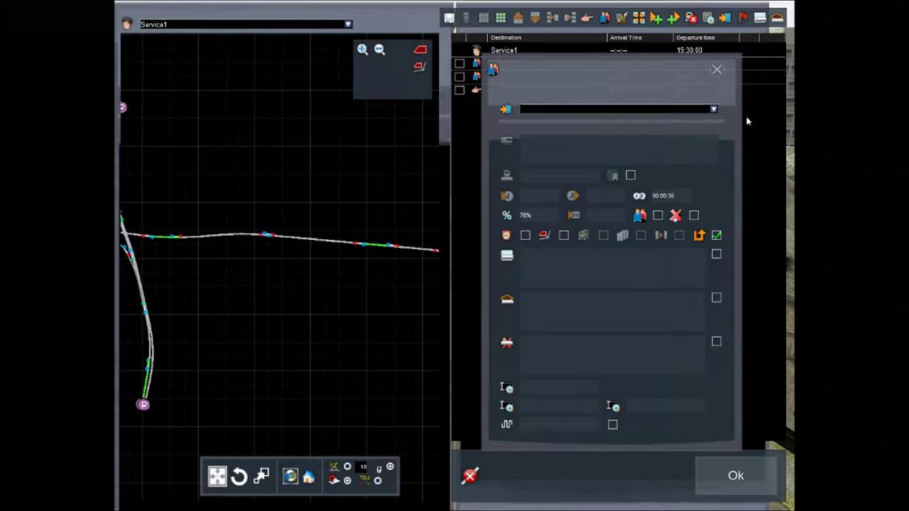
click(713, 110)
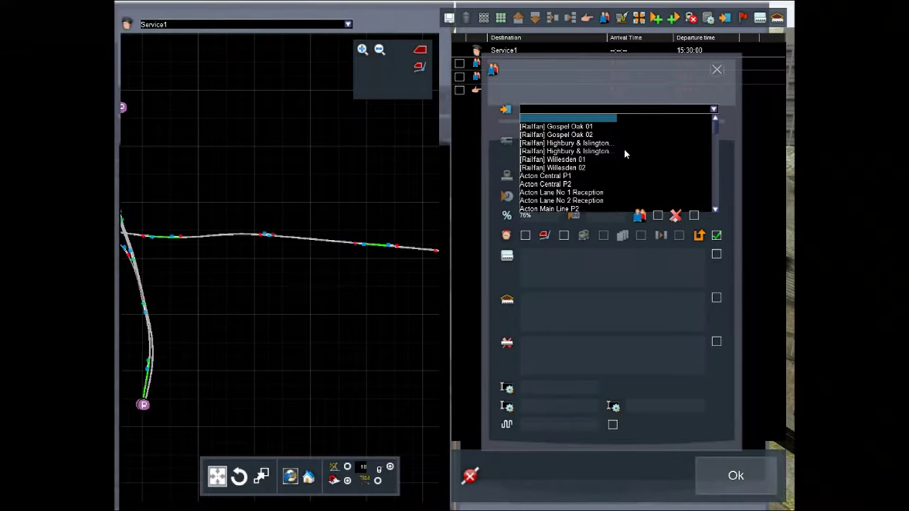
scroll(614, 161, down, 4)
drag(286, 287, 466, 283)
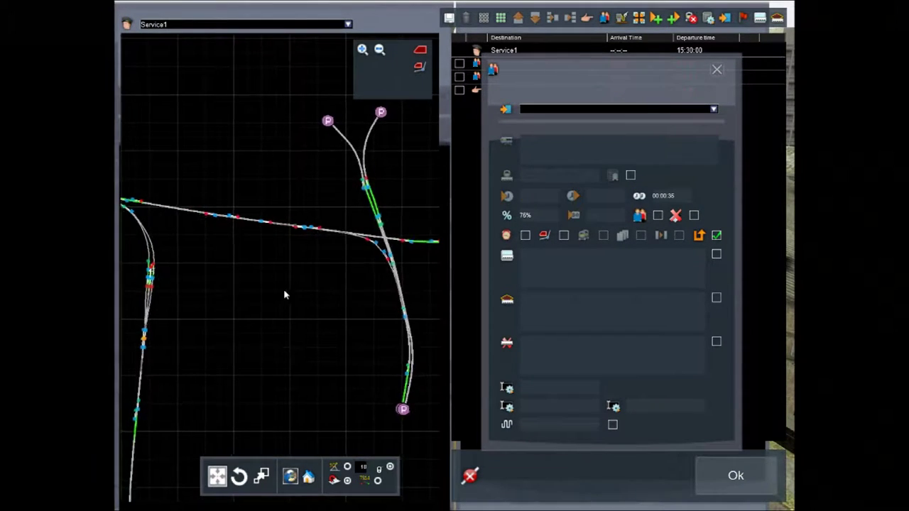
drag(289, 294, 448, 324)
scroll(270, 277, down, 8)
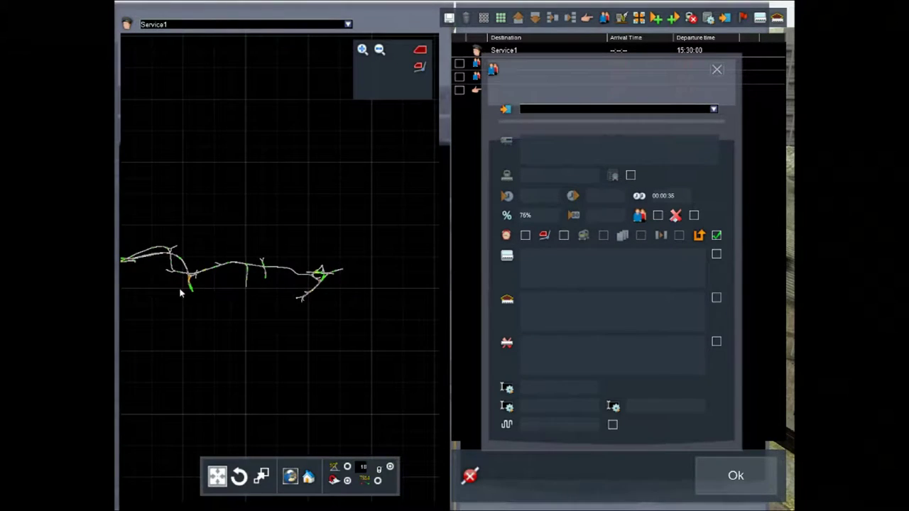
scroll(274, 300, up, 6)
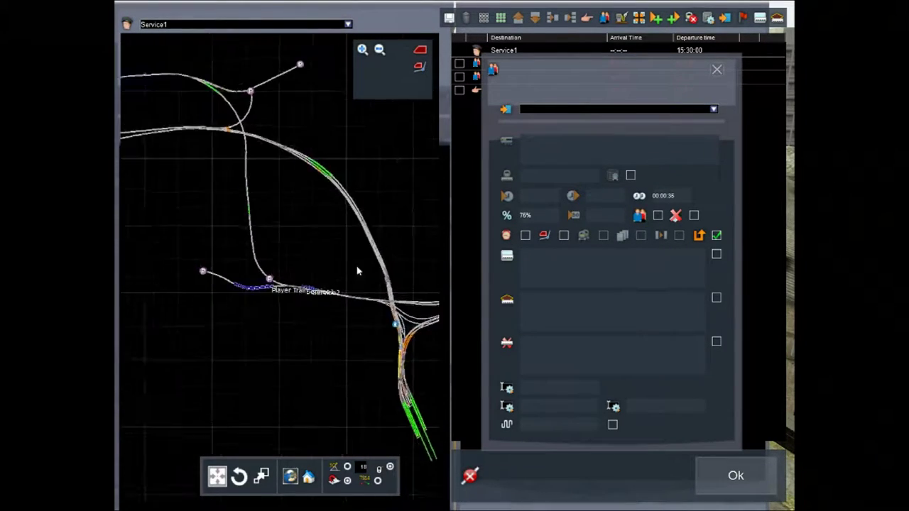
scroll(357, 271, up, 6)
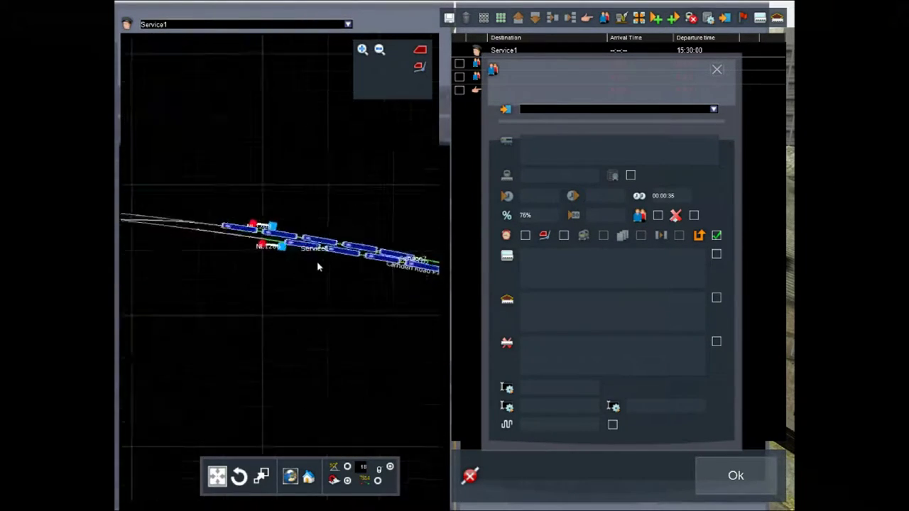
scroll(317, 266, up, 5)
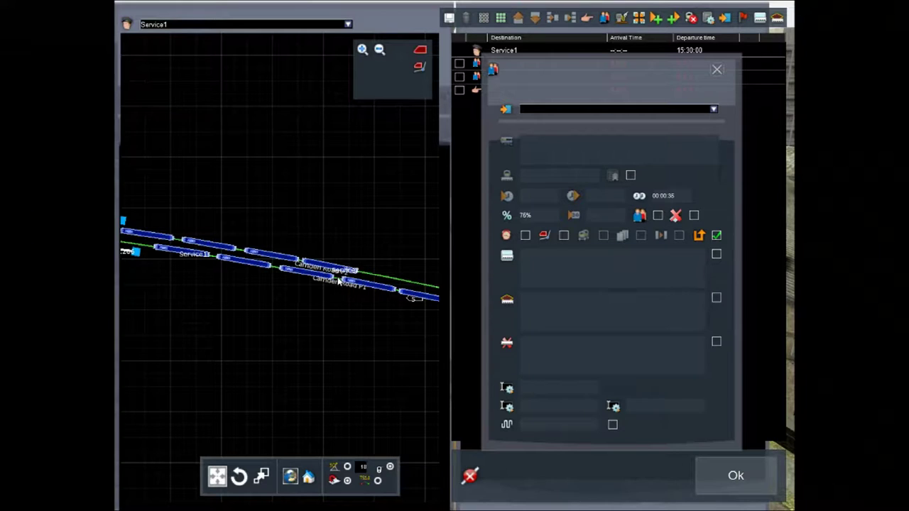
drag(350, 347, 173, 307)
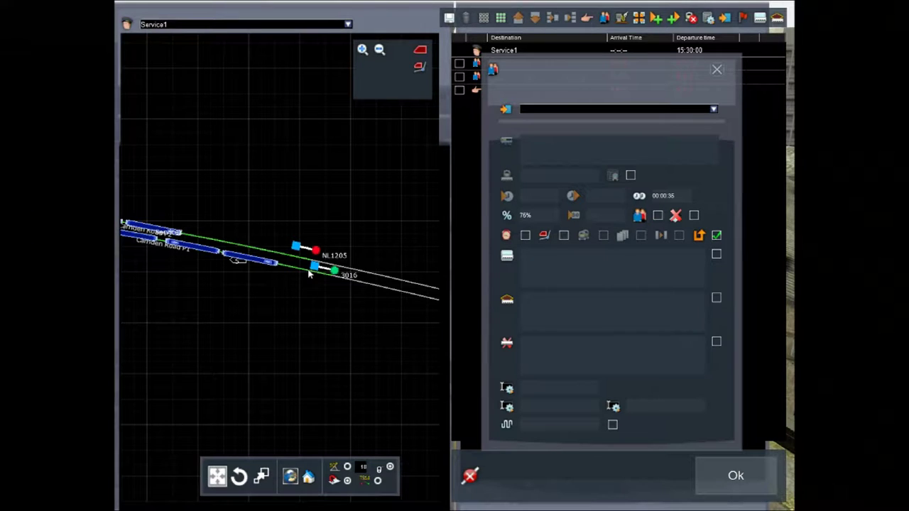
drag(263, 284, 584, 336)
drag(352, 328, 264, 242)
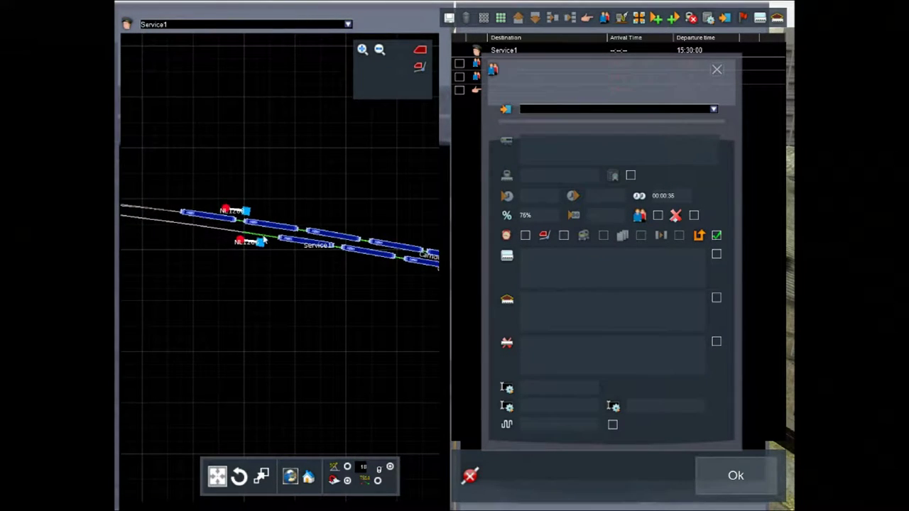
drag(341, 306, 324, 241)
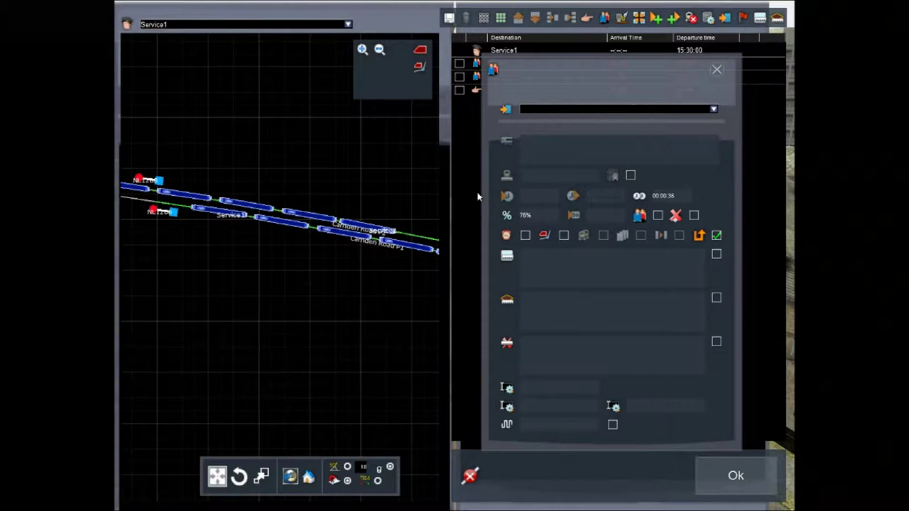
Set the destination of Service1's first passenger pick-up to Camden Road P1
click(671, 108)
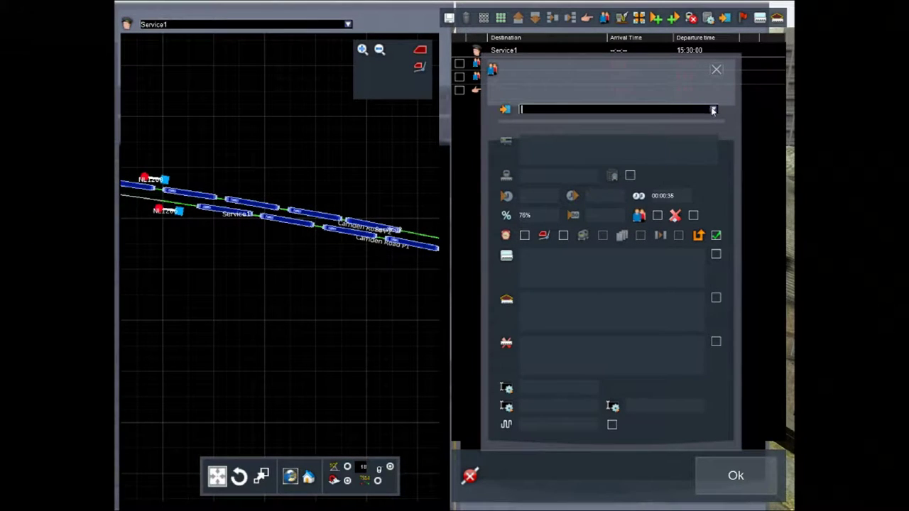
click(713, 109)
scroll(631, 179, down, 8)
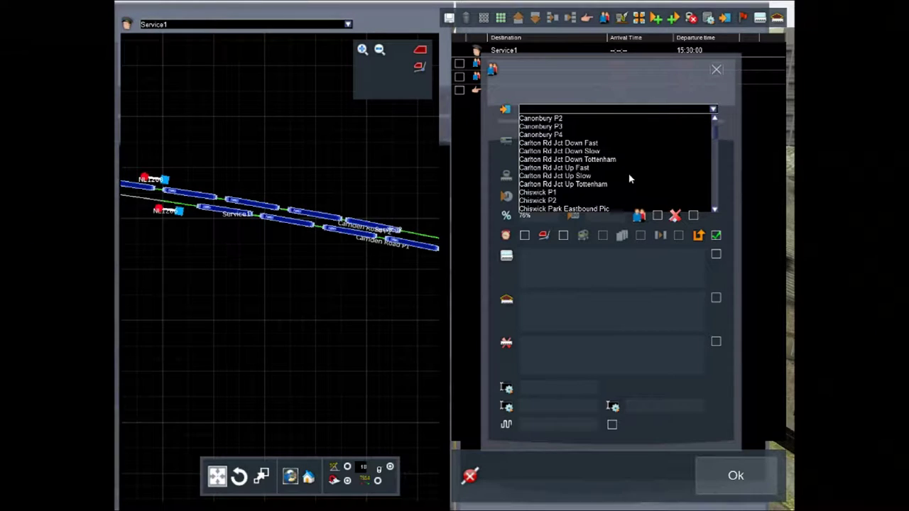
scroll(629, 177, up, 2)
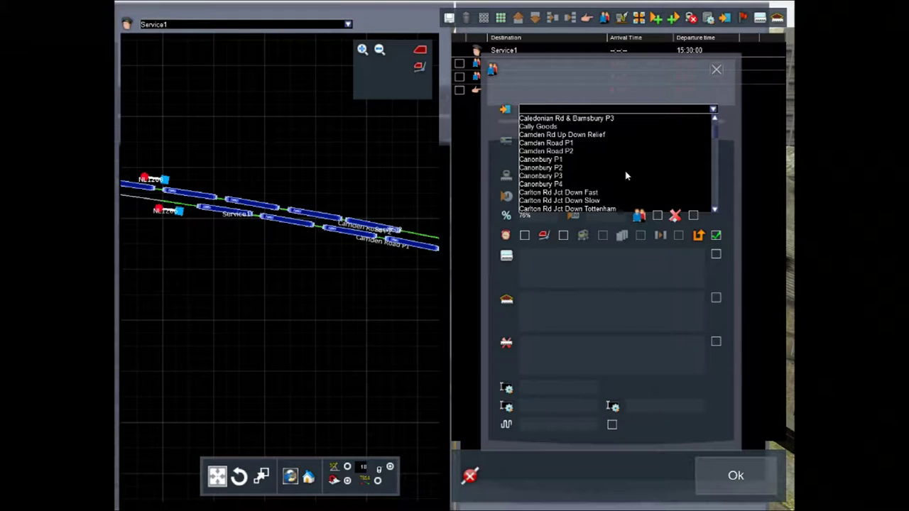
click(580, 143)
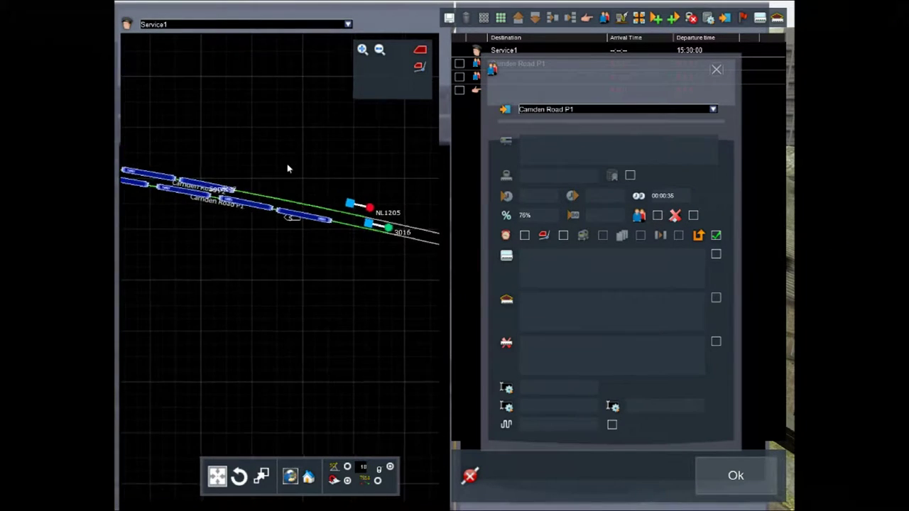
click(717, 69)
Set the destination of Service1's second passenger pick-up to Kentish Town West P1
click(477, 76)
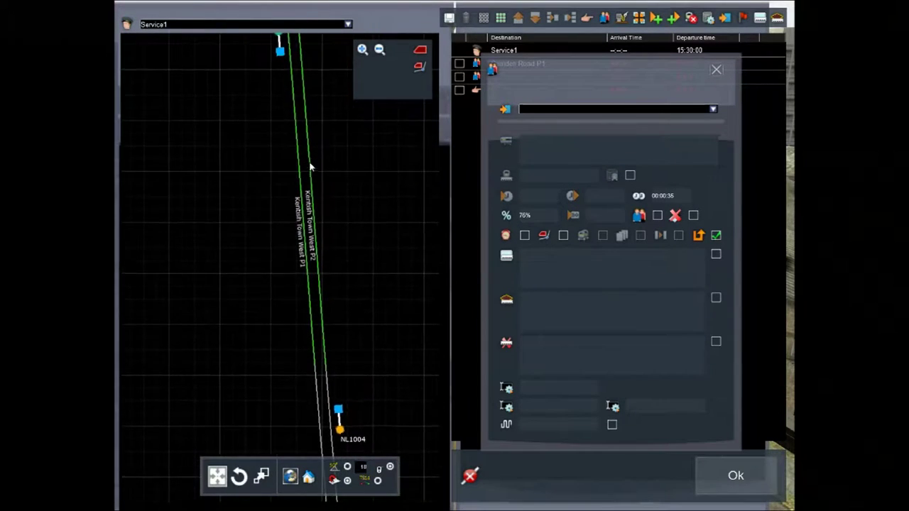
click(713, 110)
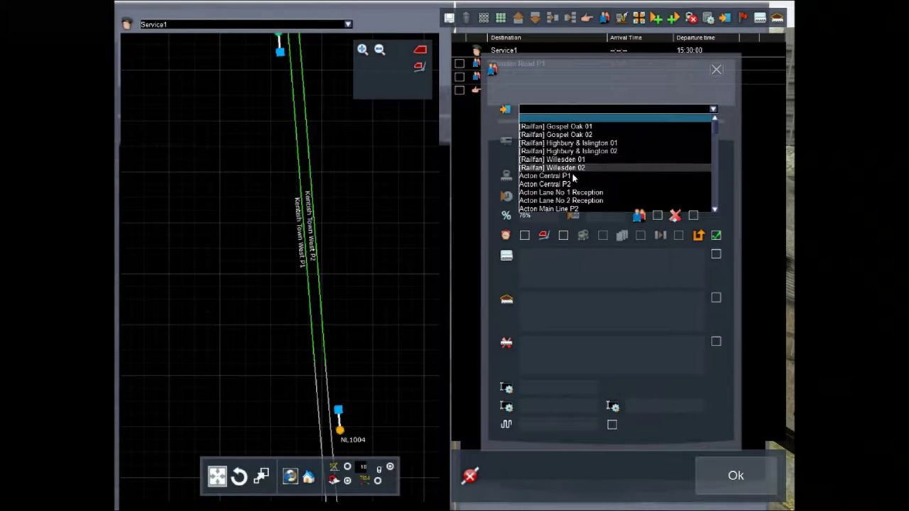
scroll(568, 177, down, 15)
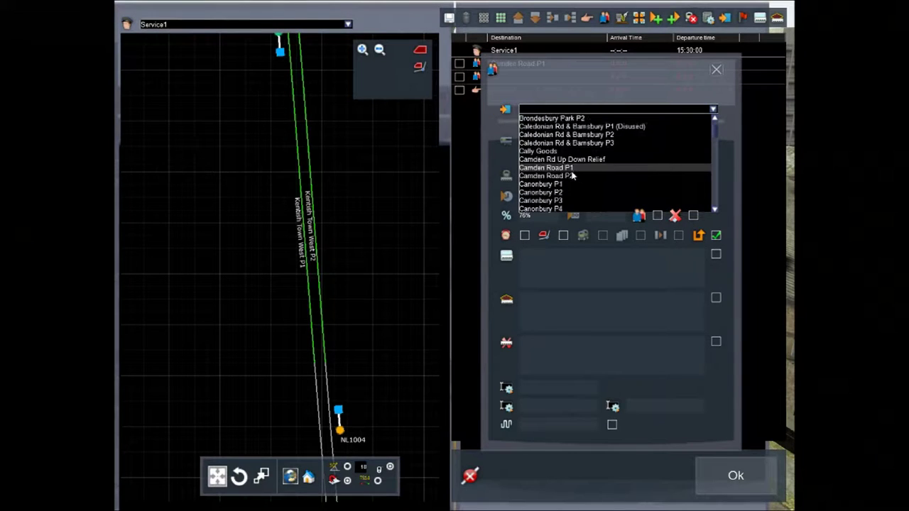
scroll(572, 175, down, 15)
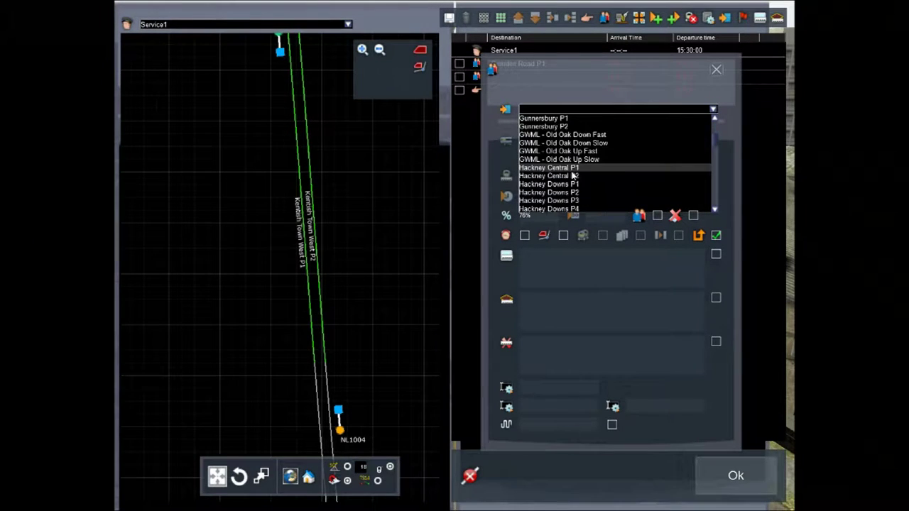
scroll(572, 174, down, 5)
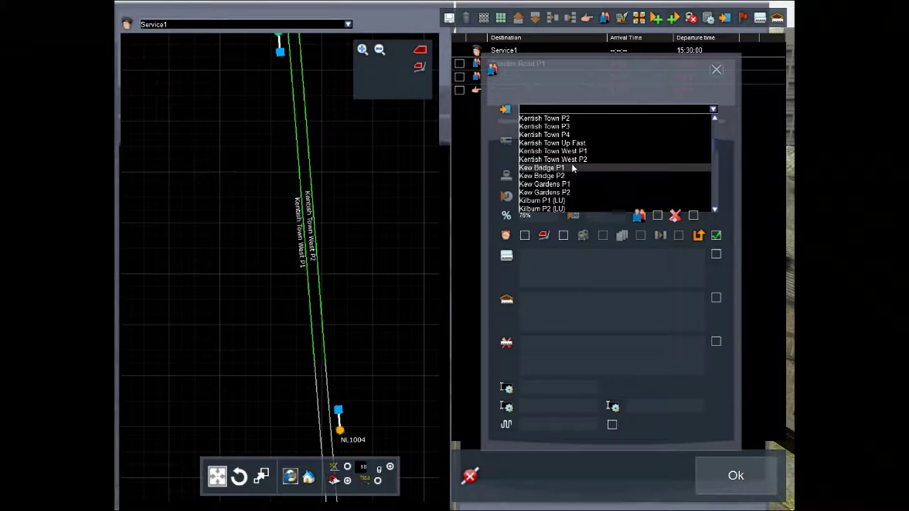
scroll(575, 160, up, 3)
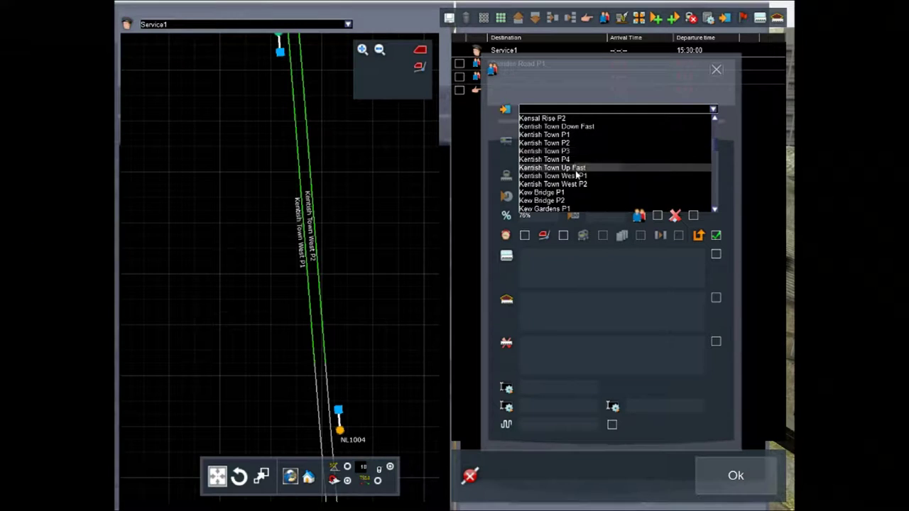
click(594, 176)
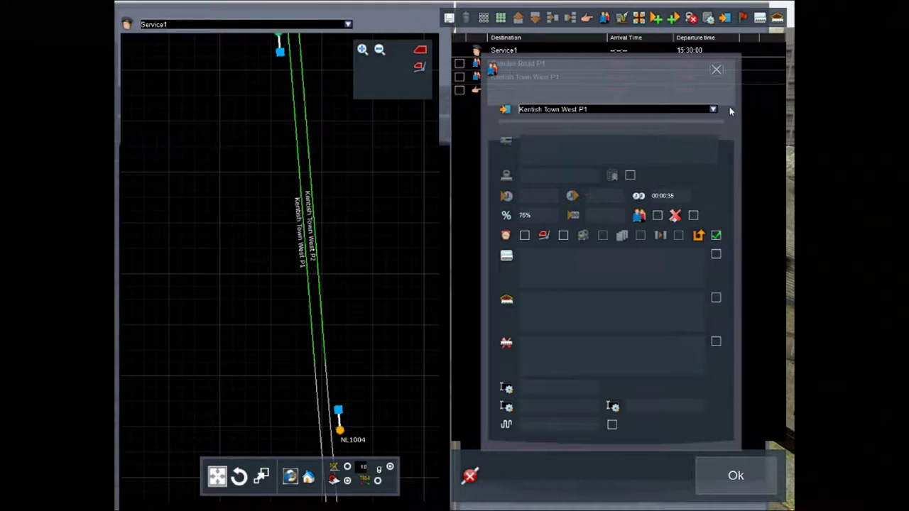
click(716, 70)
Locate the Gospel Oak platforms on the map, set the stop-at instruction to Gospel Oak P1, and accept the timetable
scroll(259, 161, down, 8)
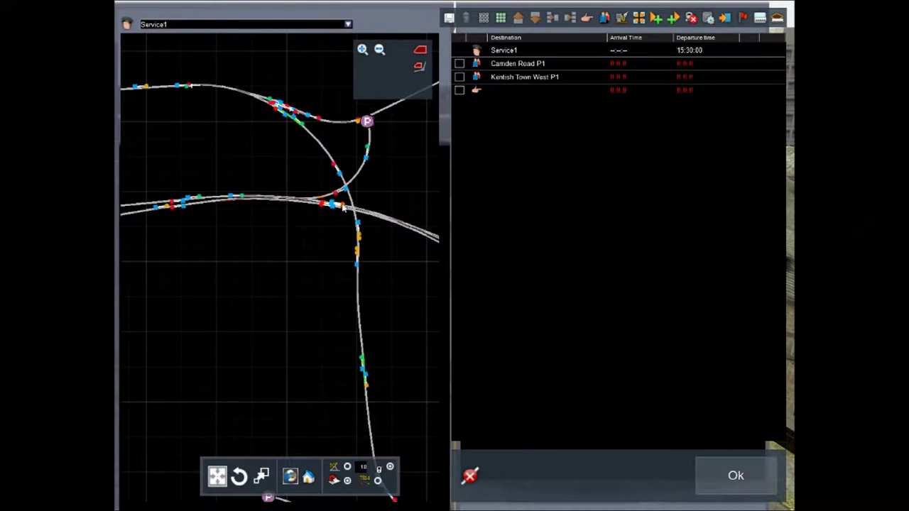
drag(331, 214, 327, 233)
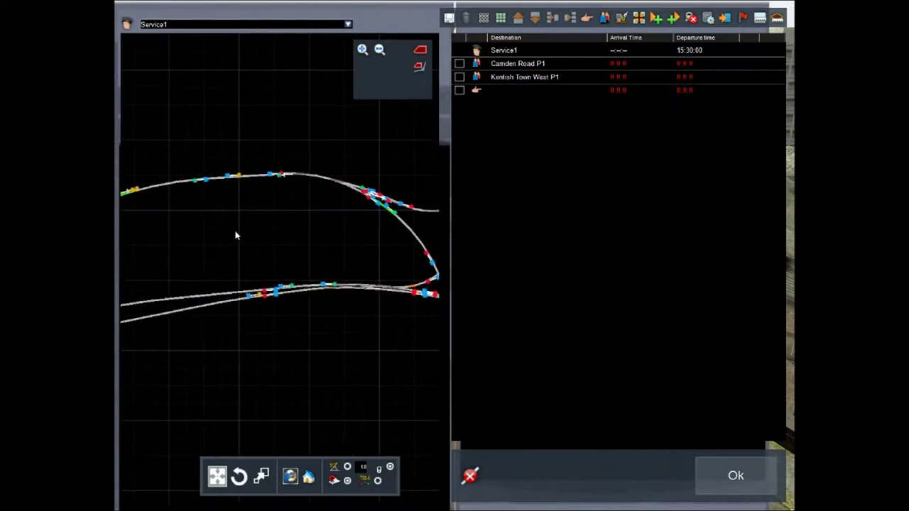
mouse_move(235, 235)
mouse_down()
mouse_move(352, 255)
mouse_move(382, 249)
mouse_move(356, 192)
mouse_move(375, 172)
mouse_up()
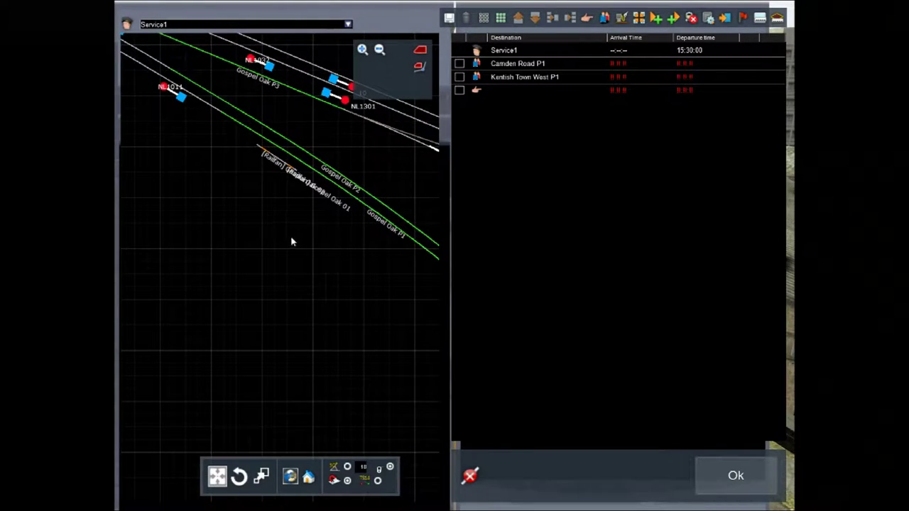
double_click(475, 95)
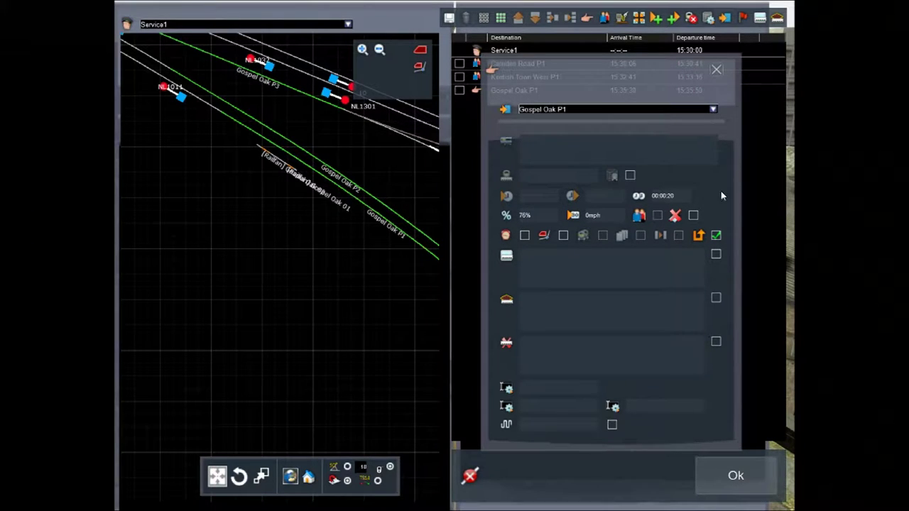
click(754, 482)
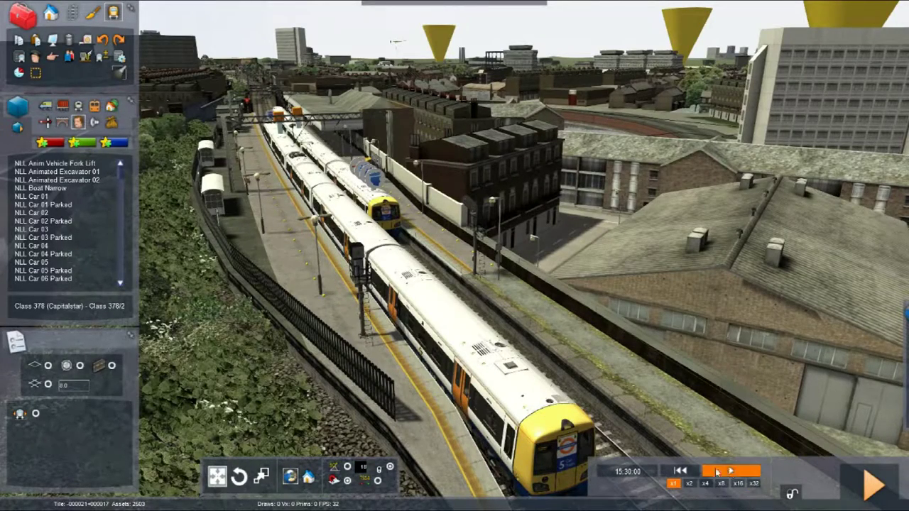
Inspect the two Overground trains along the station platforms in the 3D view
right_drag(646, 384, 852, 390)
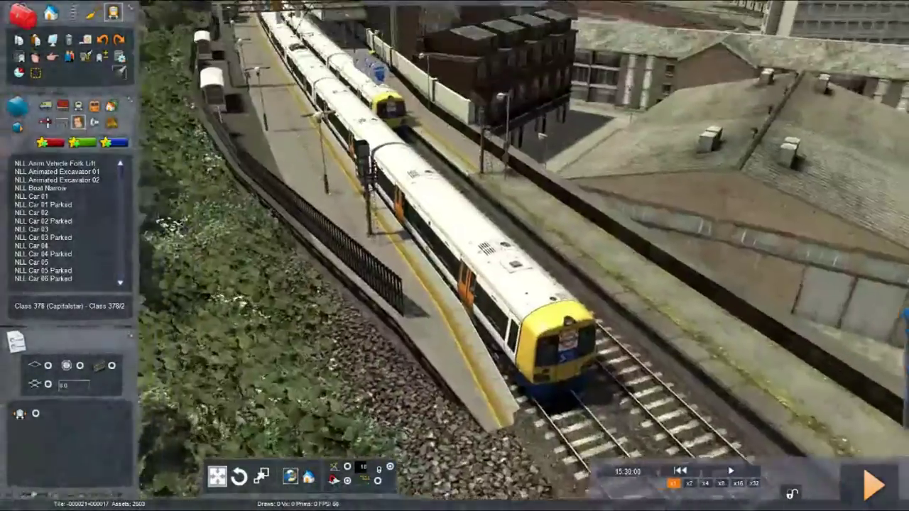
scroll(423, 181, up, 3)
right_drag(372, 230, 372, 271)
key(Up)
key(Up)
key(Up)
key(Down)
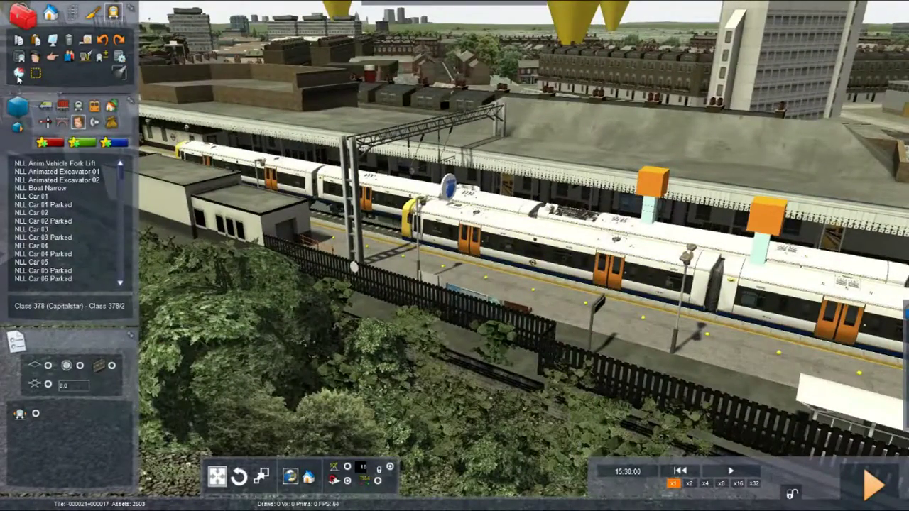
Reopen the timetable, check Service1's route on the map, and rename the service as AI 1
click(18, 74)
scroll(266, 225, down, 5)
drag(266, 192, 249, 166)
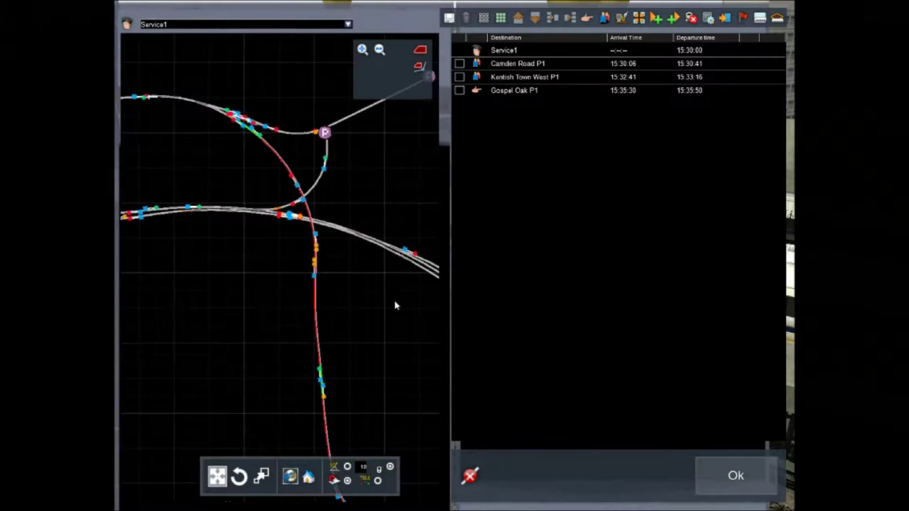
drag(395, 302, 315, 186)
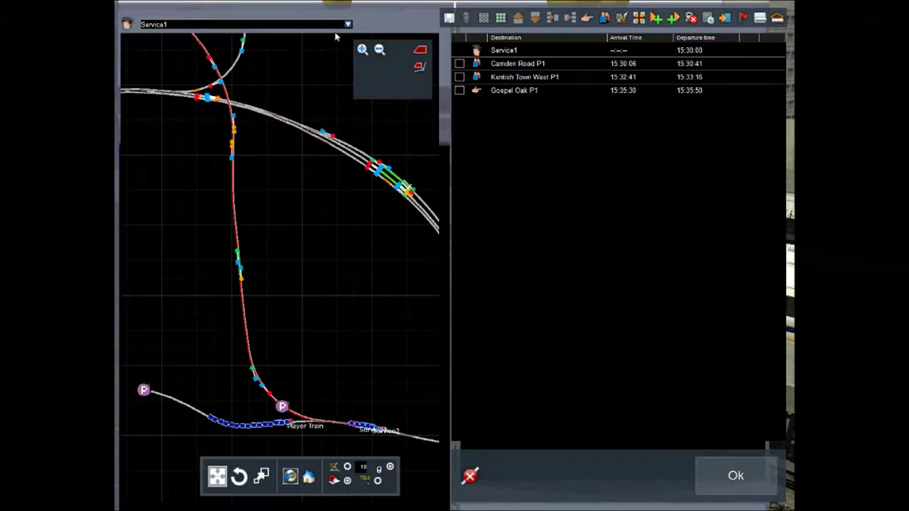
click(476, 51)
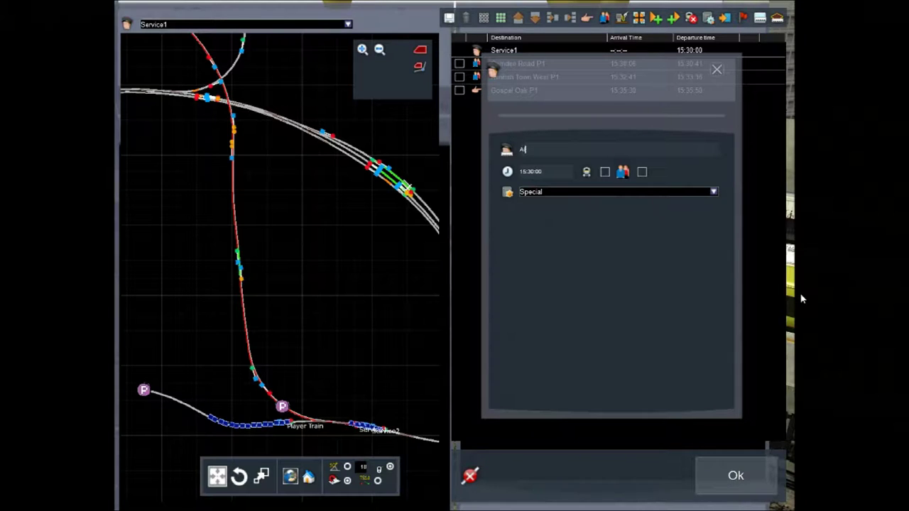
key(Return)
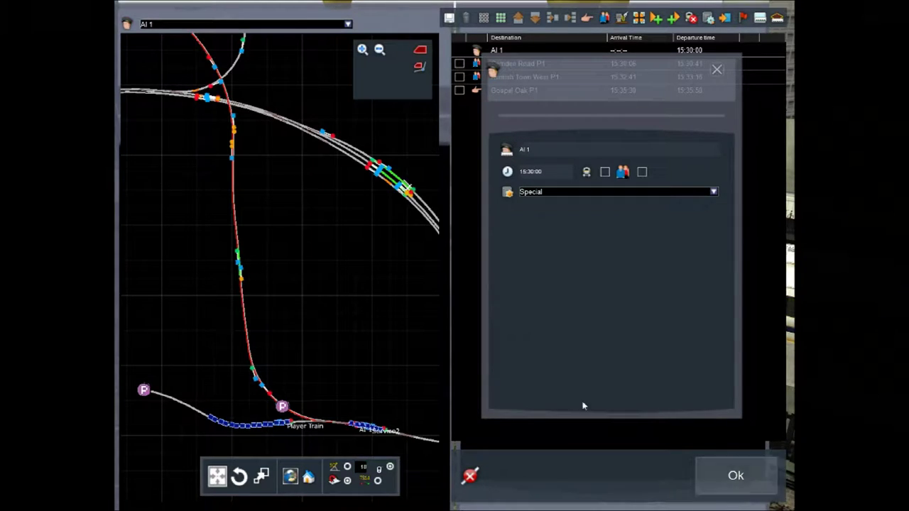
click(734, 476)
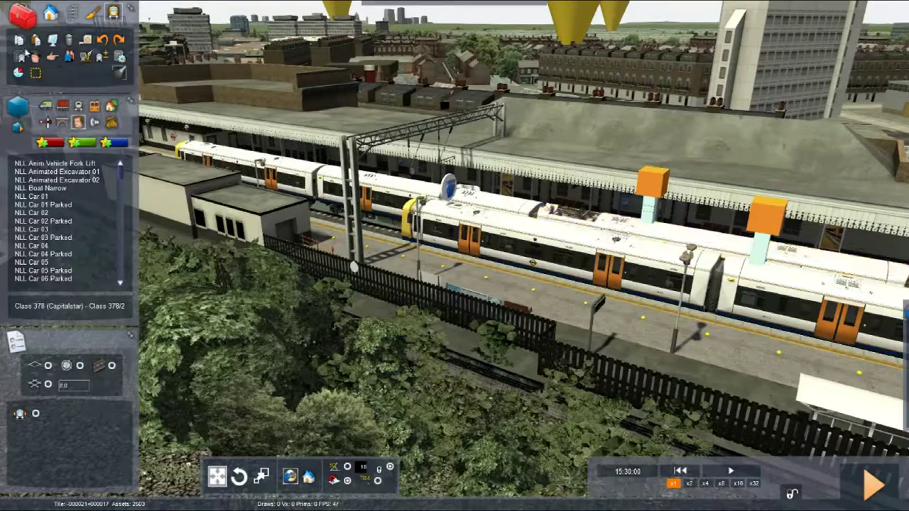
Look over the Overground trains at Camden Road in the 3D view, reopen the timetable, and examine AI 1's route on the map
right_drag(555, 290, 724, 284)
right_drag(808, 168, 631, 174)
right_drag(156, 44, 344, 66)
click(19, 74)
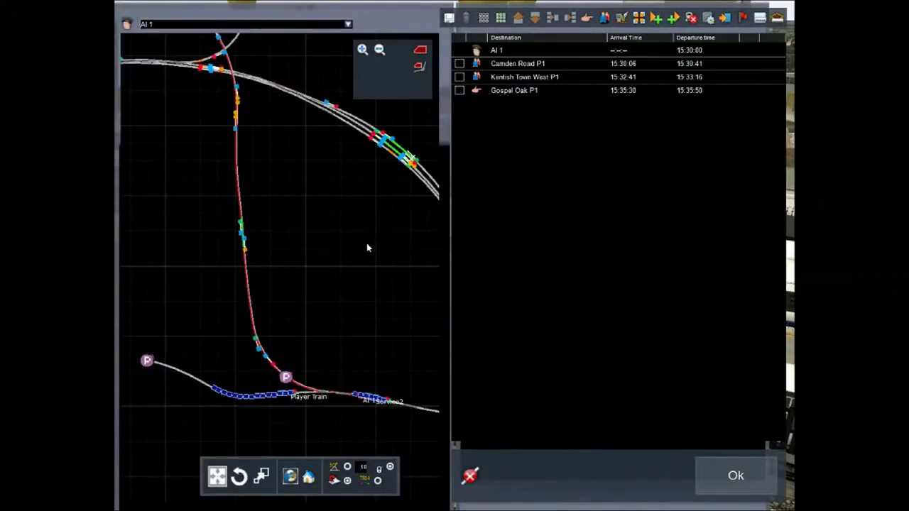
right_drag(367, 247, 262, 274)
scroll(262, 273, down, 5)
scroll(311, 303, up, 1)
scroll(230, 327, up, 8)
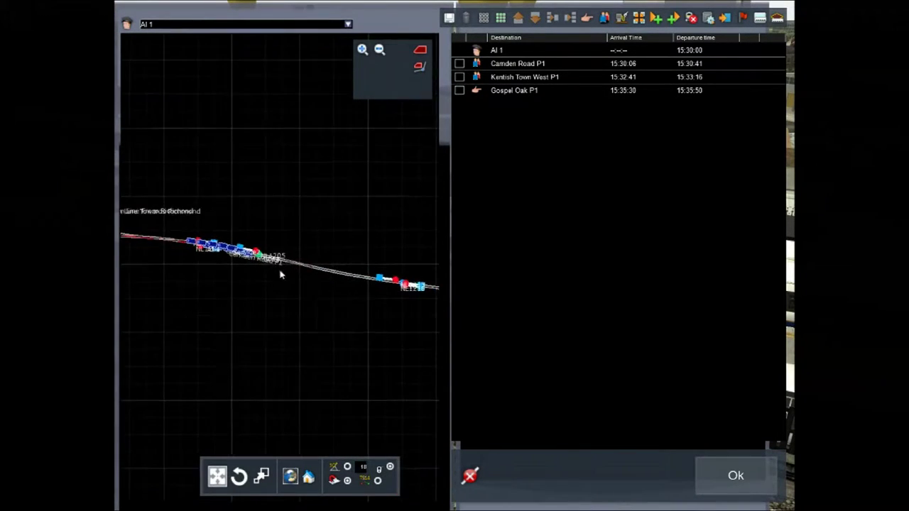
scroll(229, 288, down, 4)
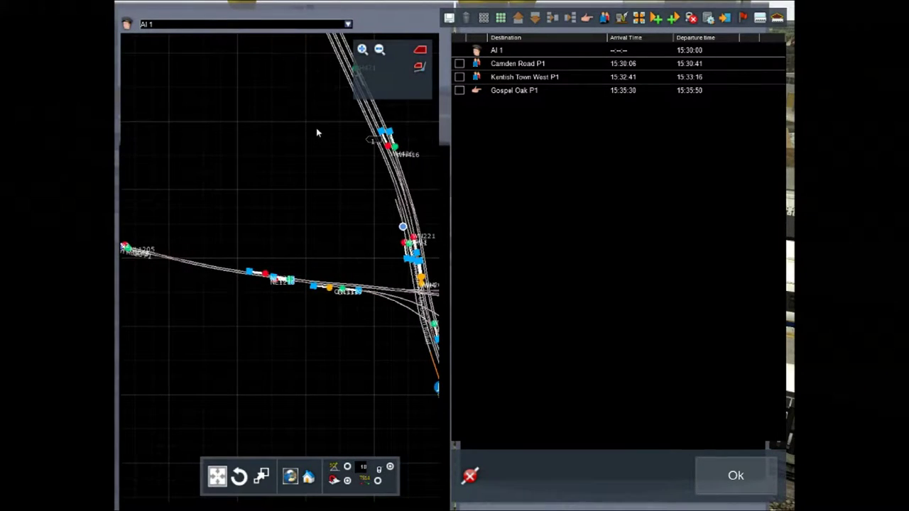
Switch the timetable to Service2 and add a passenger pick-up at Camden Road P2
click(347, 24)
click(158, 50)
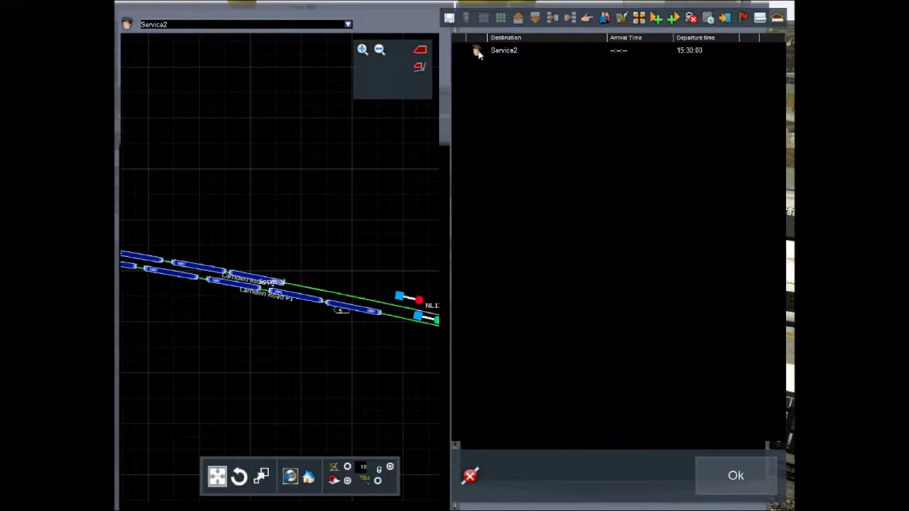
click(604, 19)
click(476, 64)
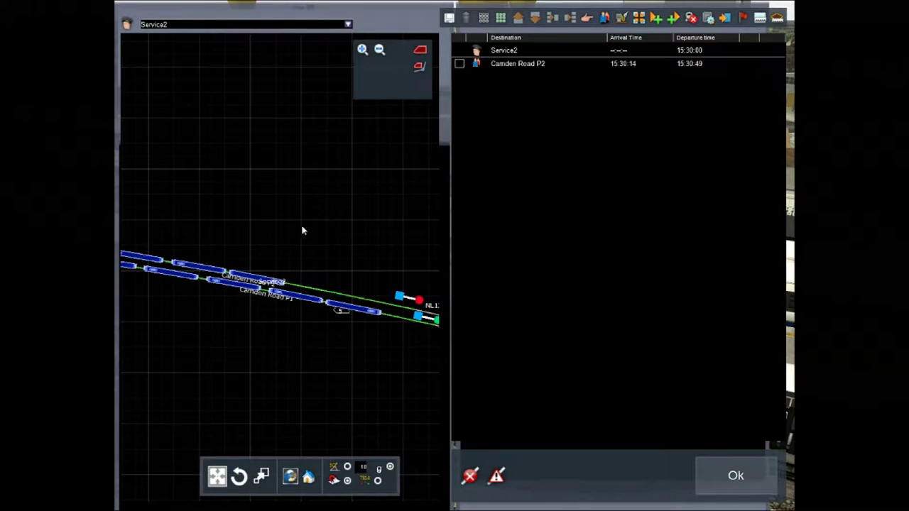
Locate the Caledonian Rd & Barnsbury platforms on the map and add a passenger pick-up for Service2 at Caledonian Rd & Barnsbury P3
drag(394, 245, 244, 248)
scroll(244, 247, down, 8)
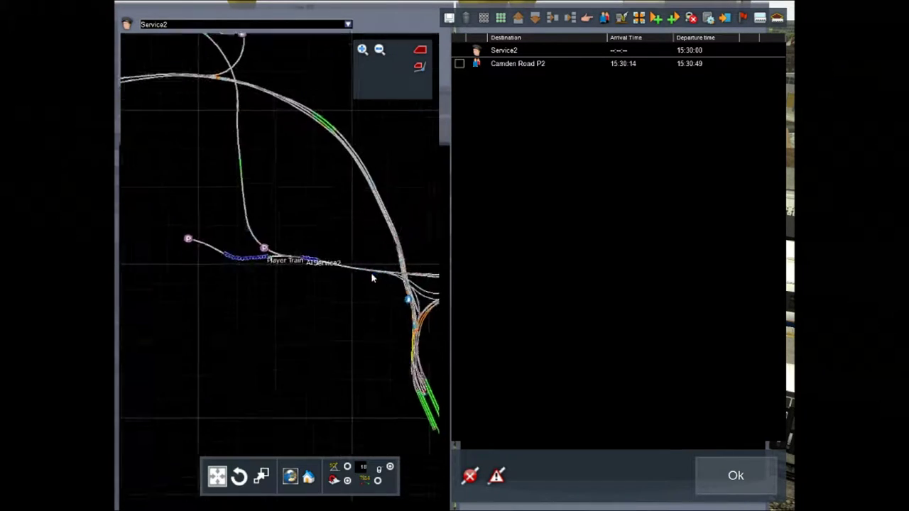
drag(374, 276, 146, 285)
scroll(145, 285, up, 10)
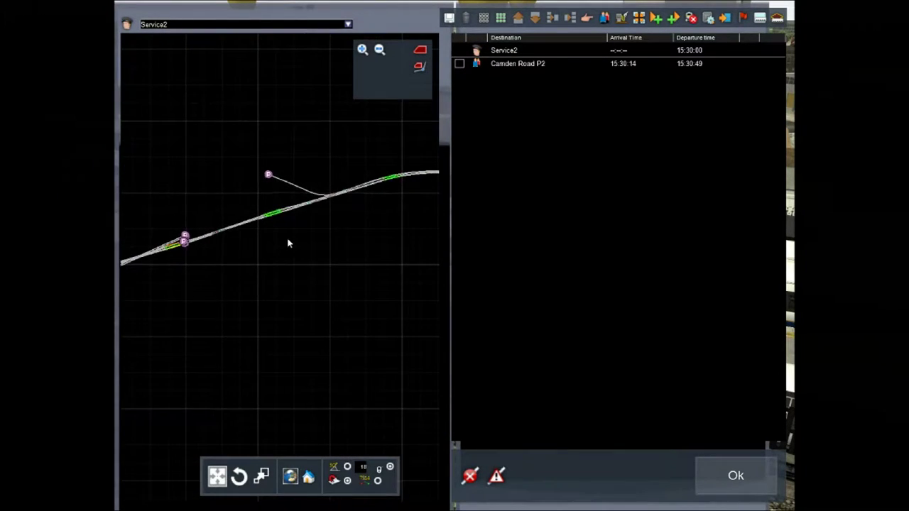
drag(270, 224, 306, 302)
drag(215, 259, 325, 251)
drag(240, 286, 364, 233)
drag(197, 301, 300, 262)
scroll(280, 225, up, 10)
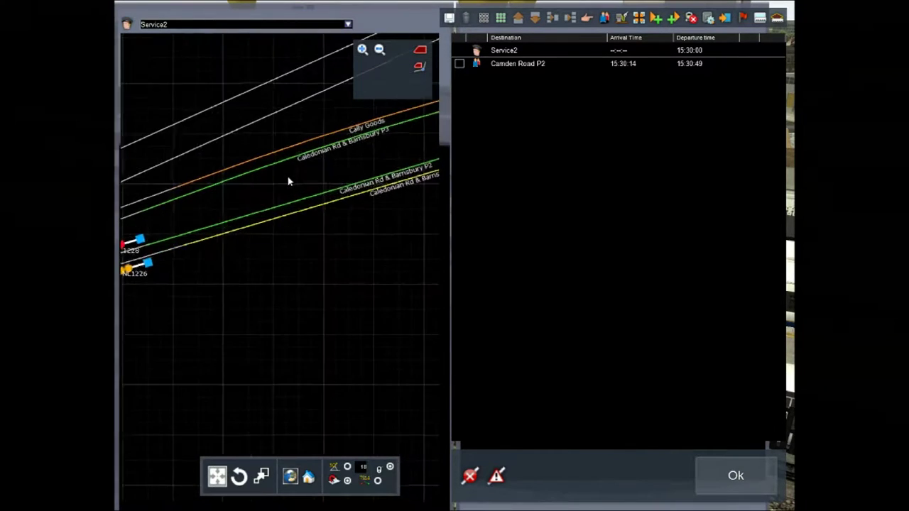
click(609, 17)
click(476, 77)
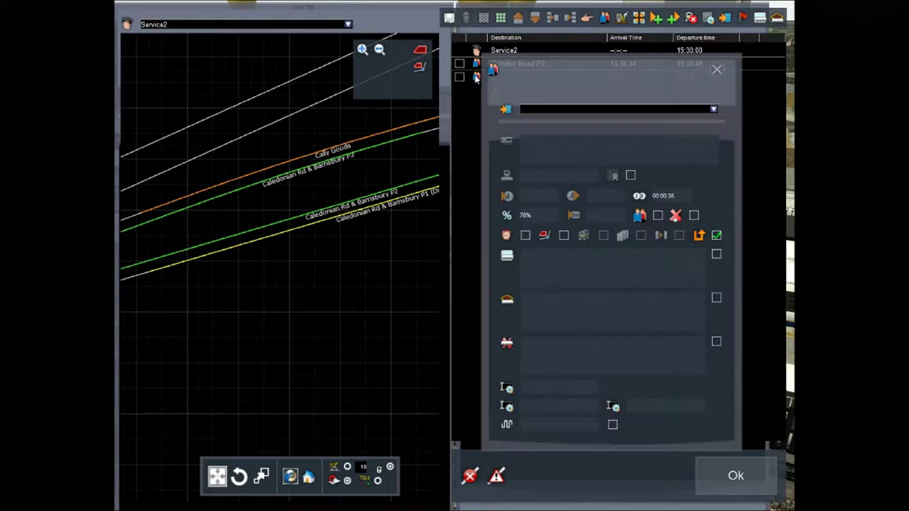
click(368, 151)
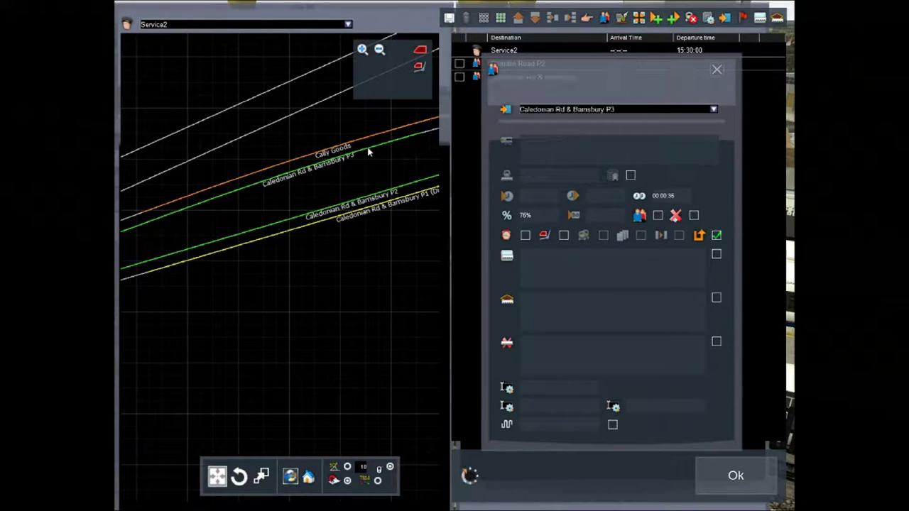
click(717, 71)
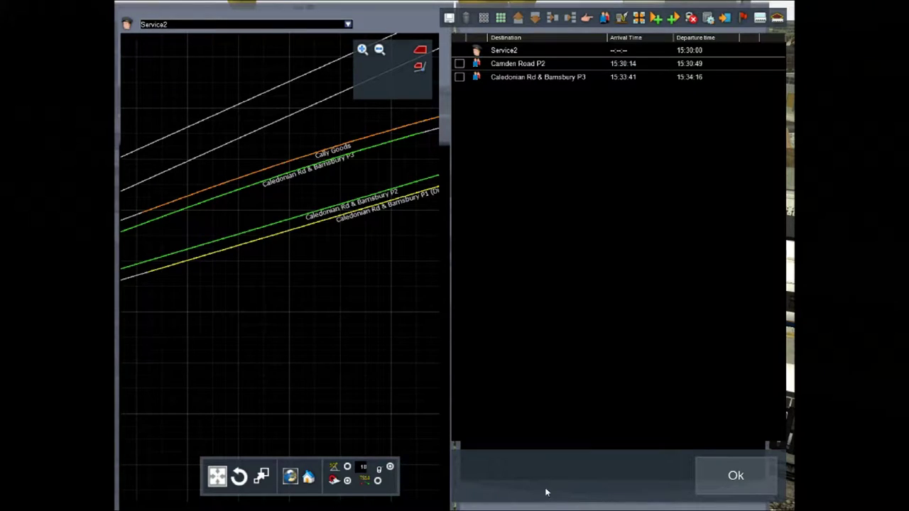
Check Service2's route back to Camden Road on the map and set its service class to Stopping Passenger
scroll(394, 399, down, 6)
drag(297, 271, 371, 187)
drag(206, 329, 403, 292)
drag(282, 350, 423, 366)
drag(168, 381, 300, 387)
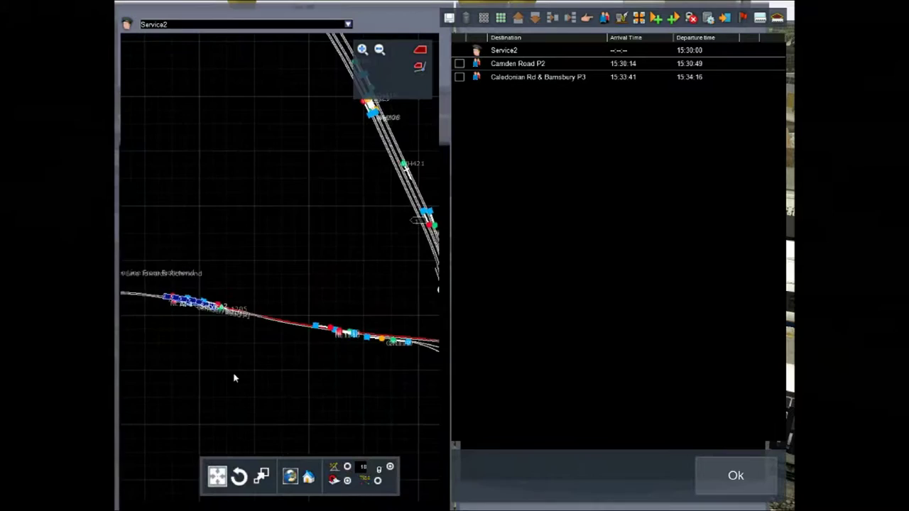
click(478, 51)
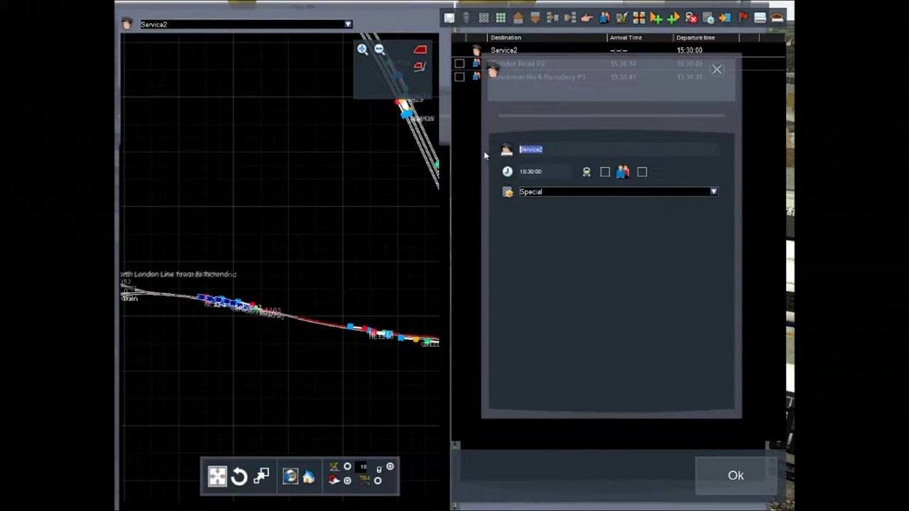
click(594, 191)
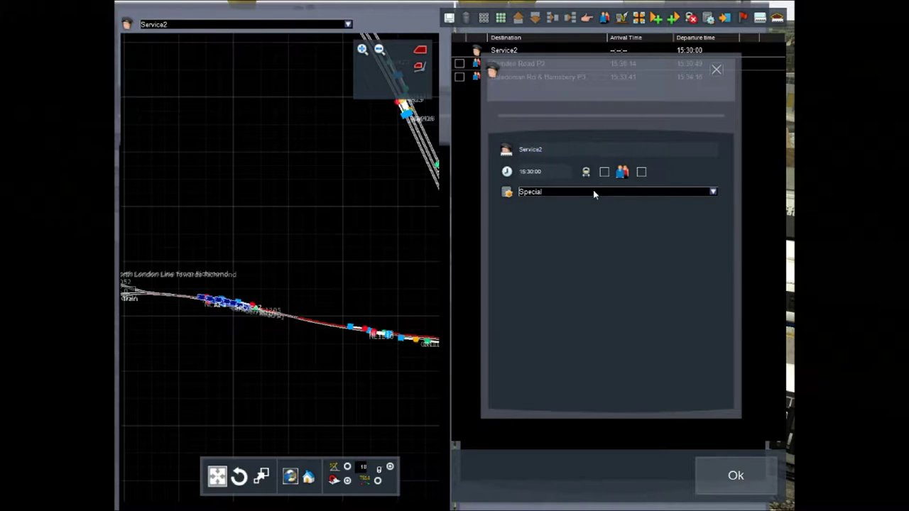
click(705, 193)
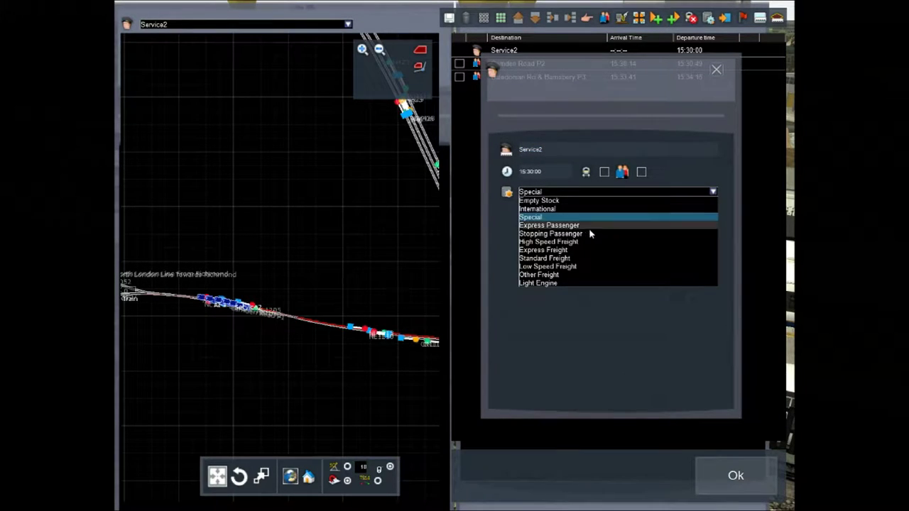
click(566, 237)
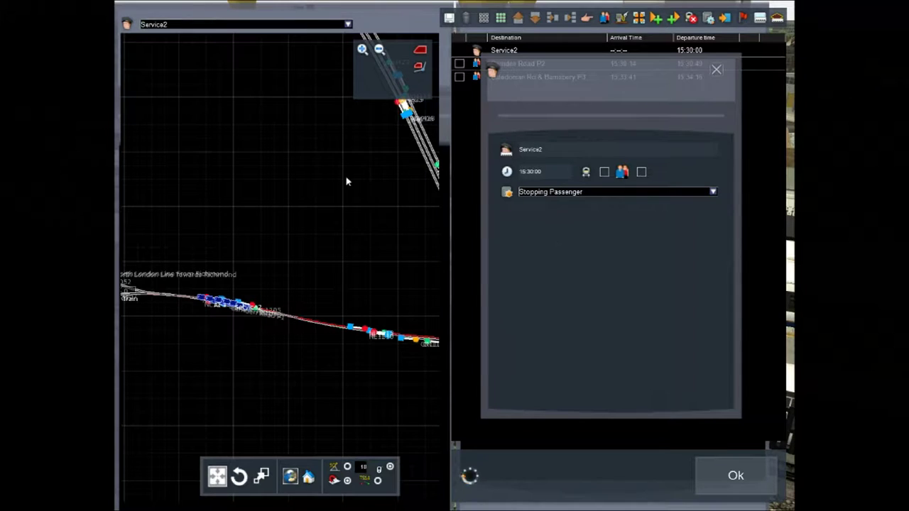
Switch to AI 1, set its service class to Stopping Passenger, and close its properties
click(348, 25)
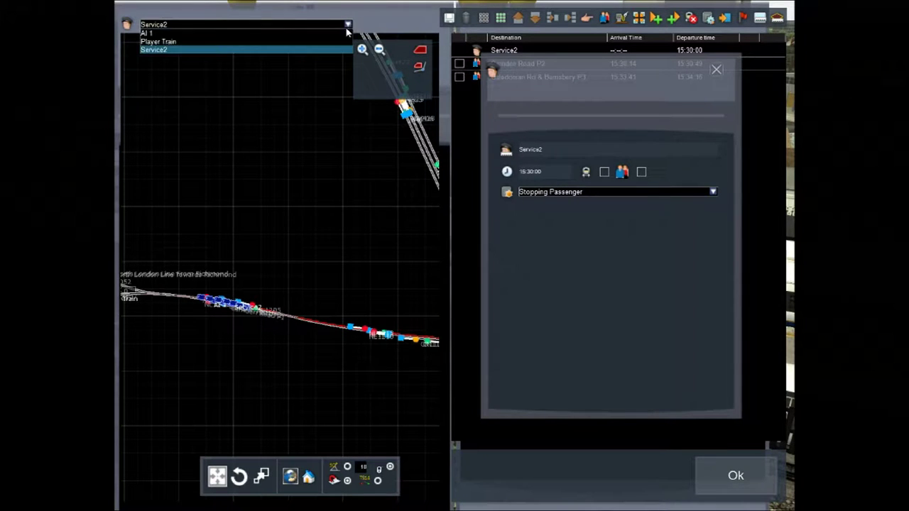
click(162, 32)
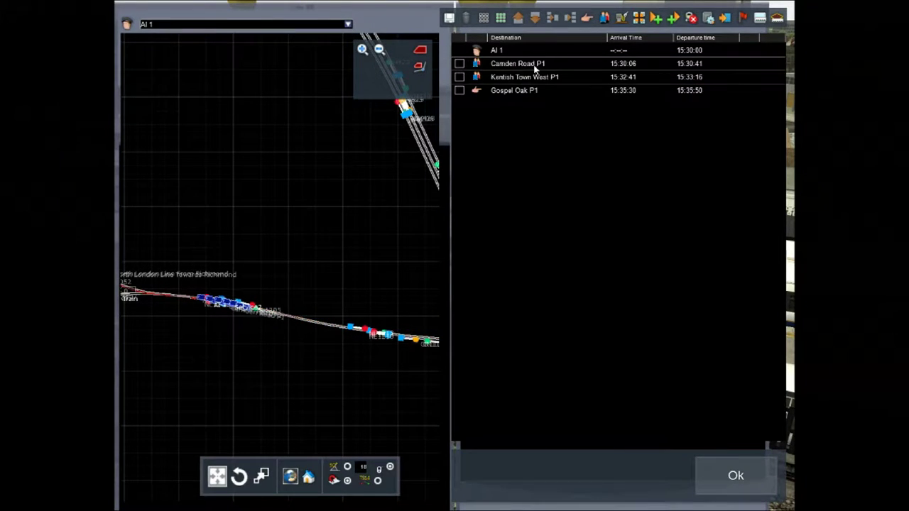
click(487, 53)
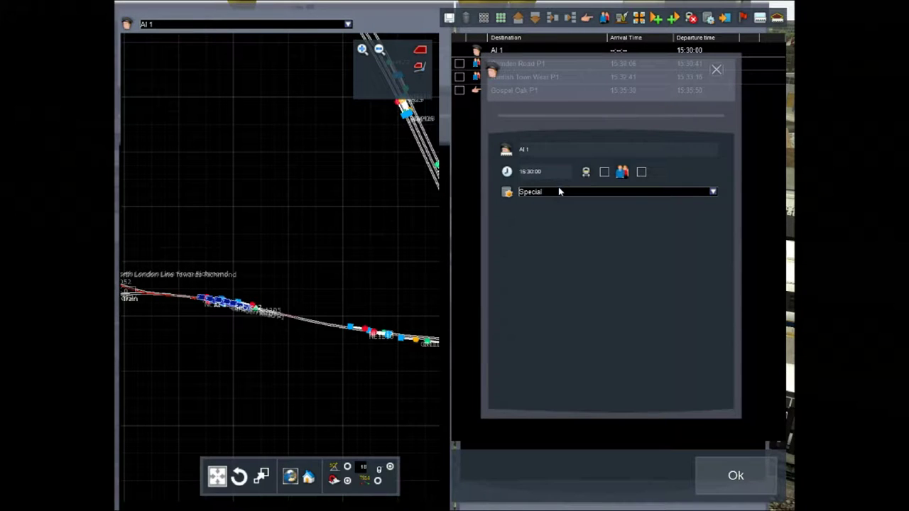
click(713, 190)
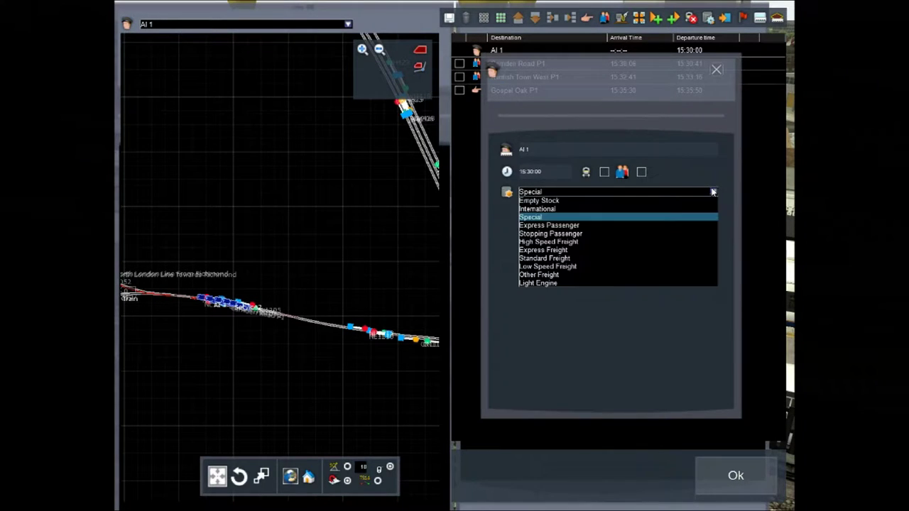
click(540, 236)
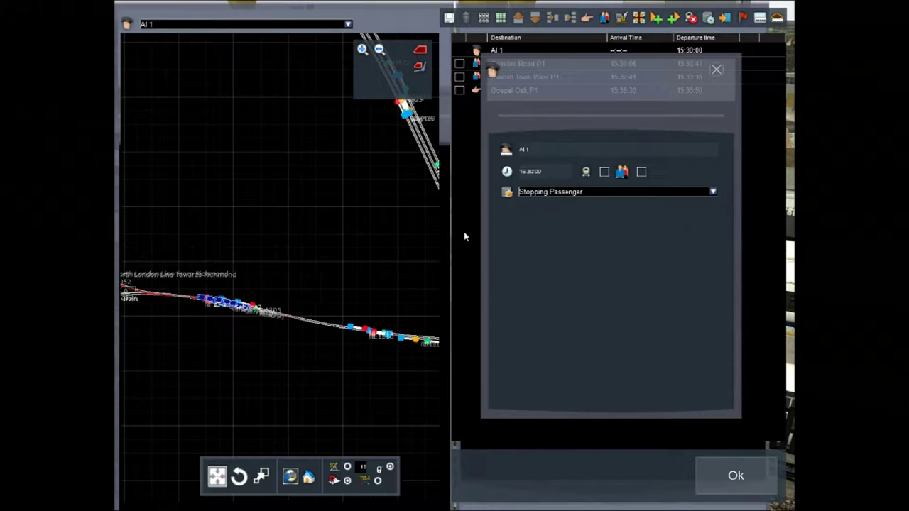
click(715, 70)
Switch the timetable back to Service2 and find the Highbury & Islington platforms on the map
drag(359, 252, 277, 262)
click(348, 25)
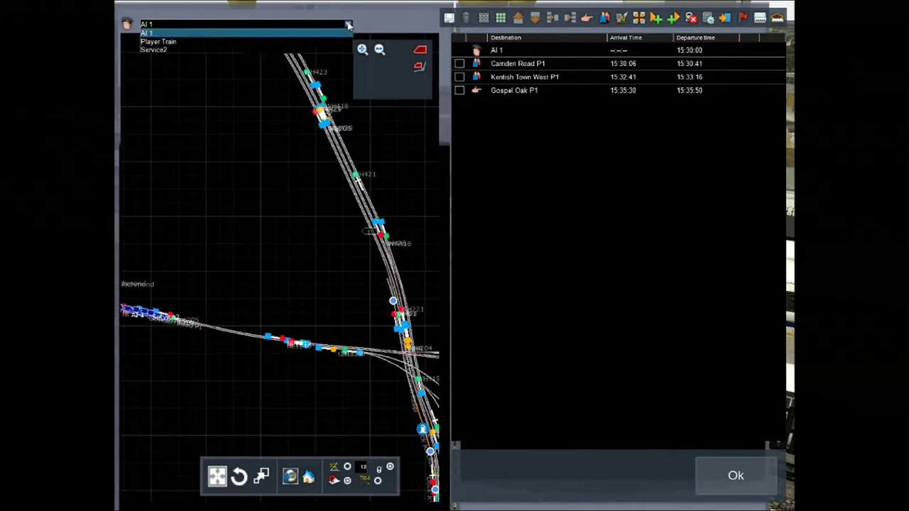
click(177, 49)
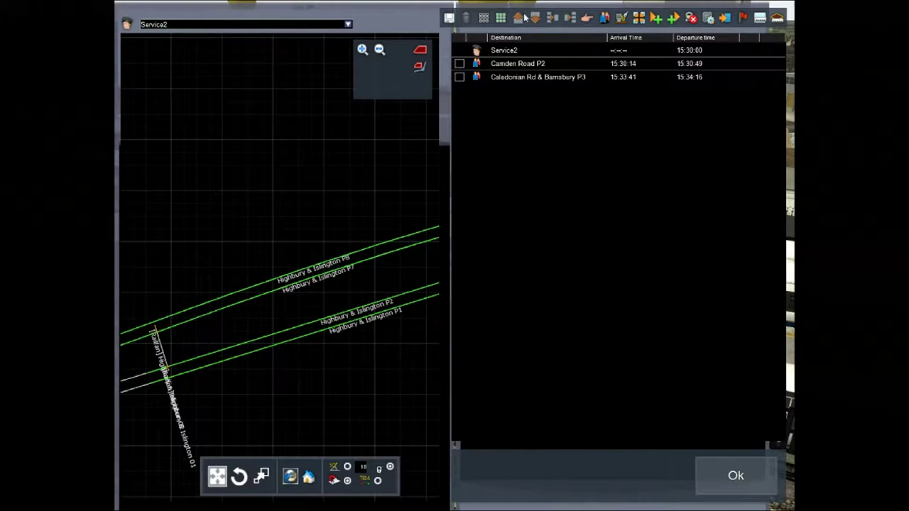
click(587, 18)
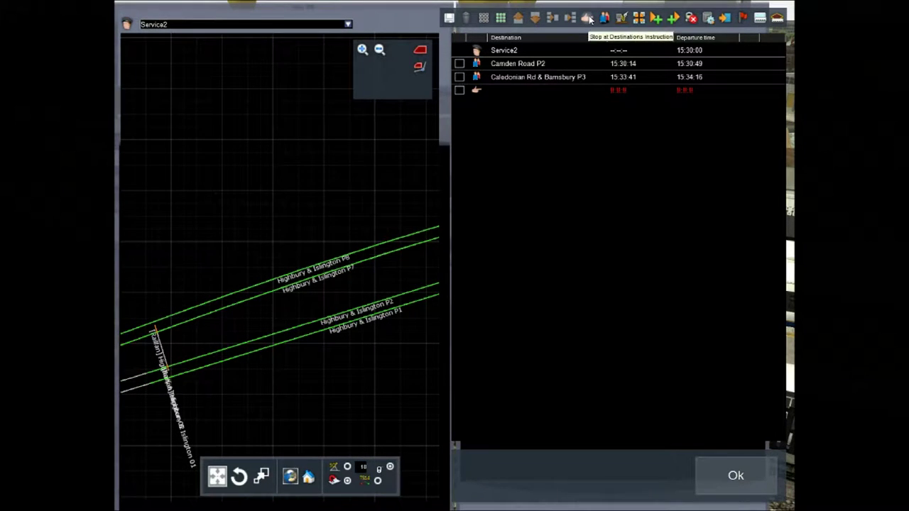
click(459, 90)
click(466, 18)
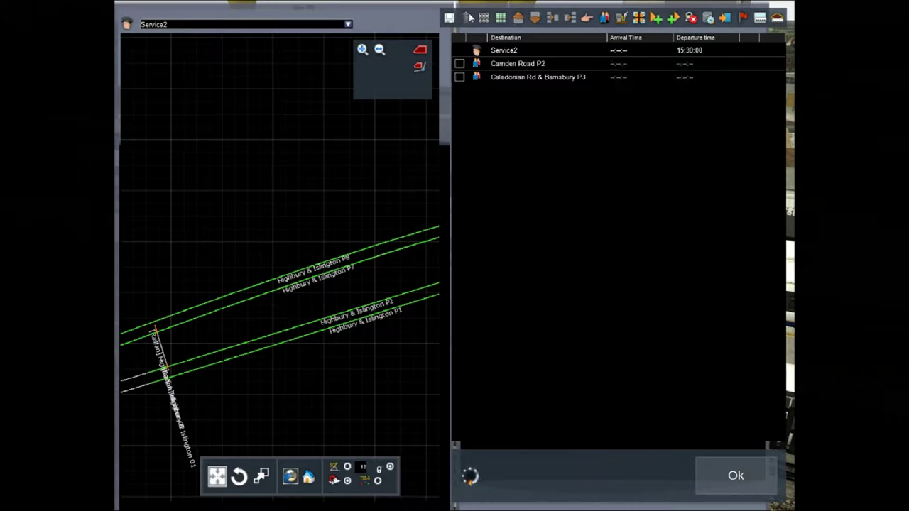
Add a passenger pick-up for Service2 at Highbury & Islington P8
click(601, 18)
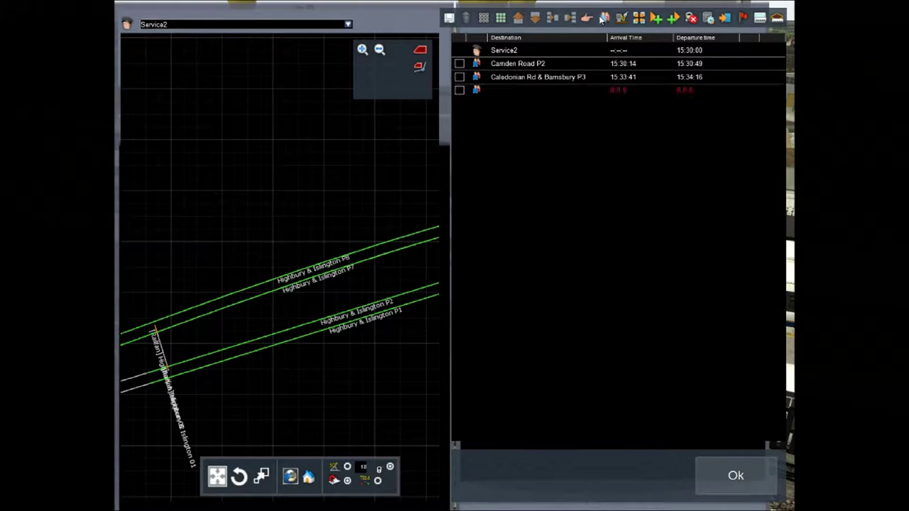
double_click(478, 93)
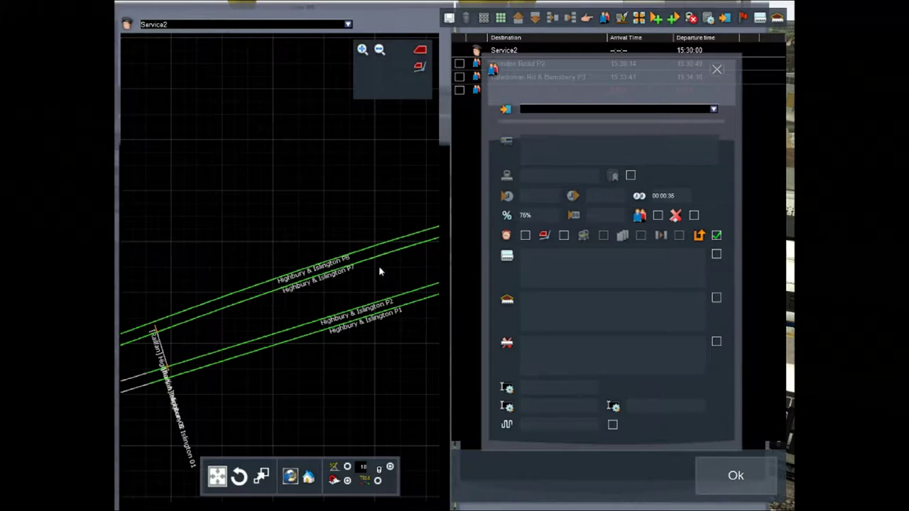
click(351, 259)
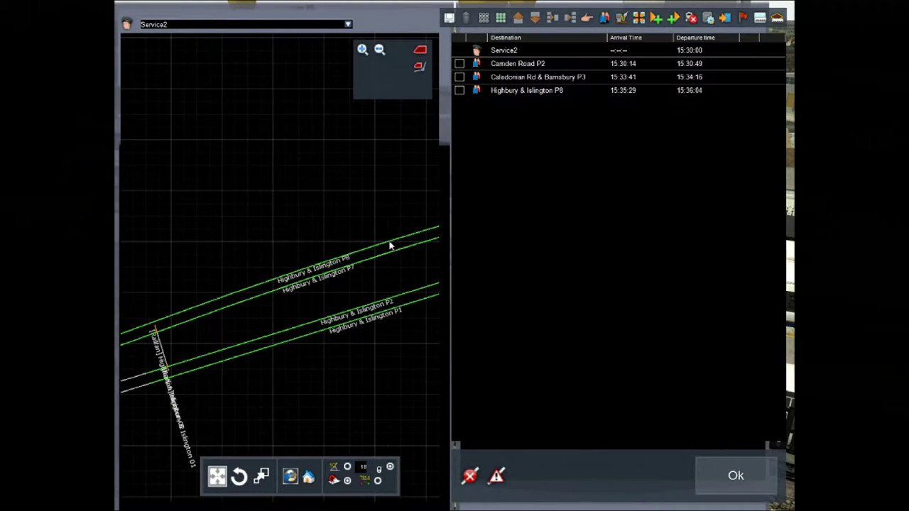
Locate the Canonbury platforms on the map and add a passenger pick-up for Service2 at Canonbury P4
drag(359, 244, 158, 305)
scroll(257, 281, down, 5)
drag(372, 277, 189, 355)
scroll(299, 284, up, 5)
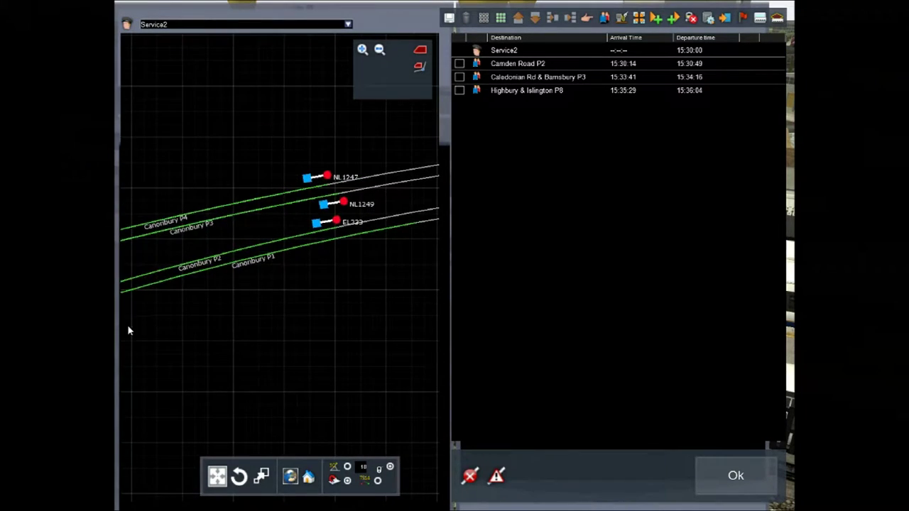
drag(128, 330, 239, 314)
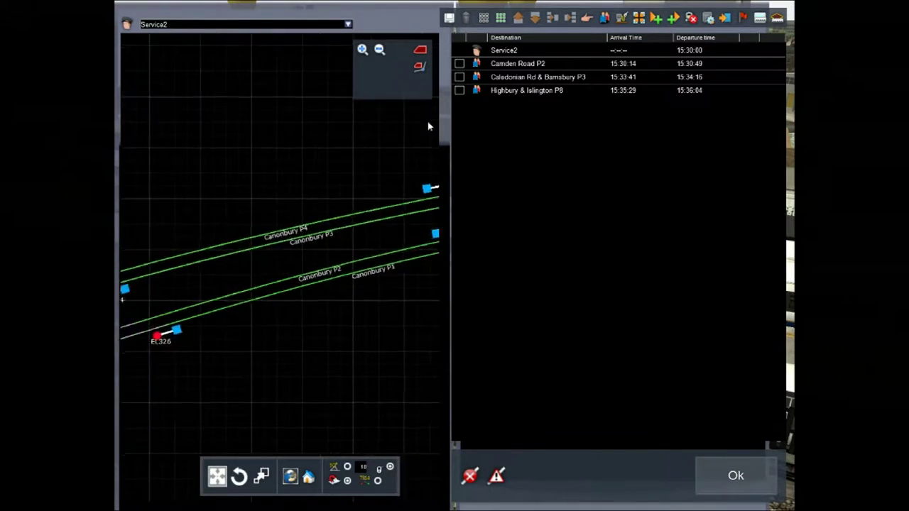
click(602, 19)
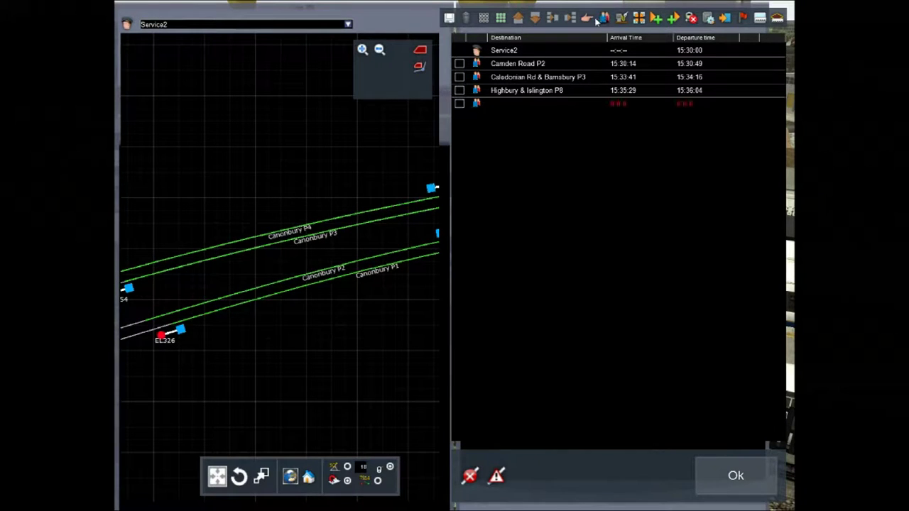
click(478, 105)
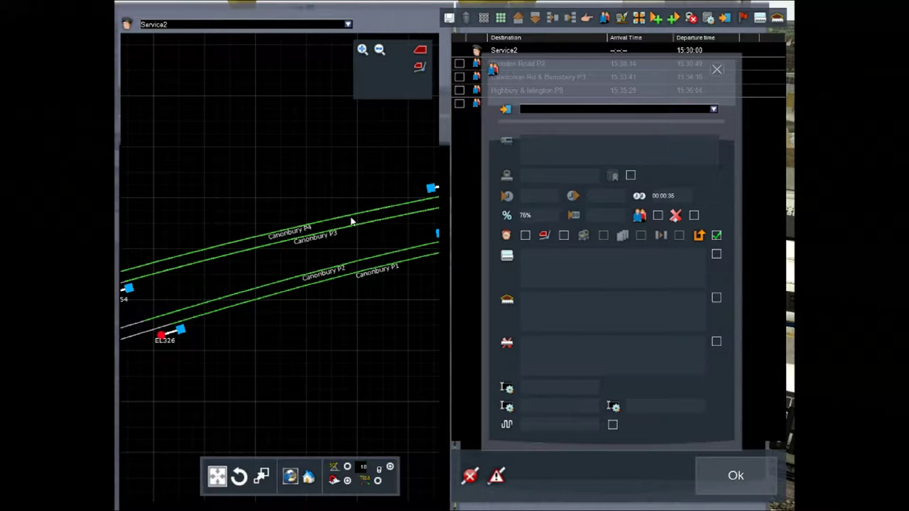
click(313, 226)
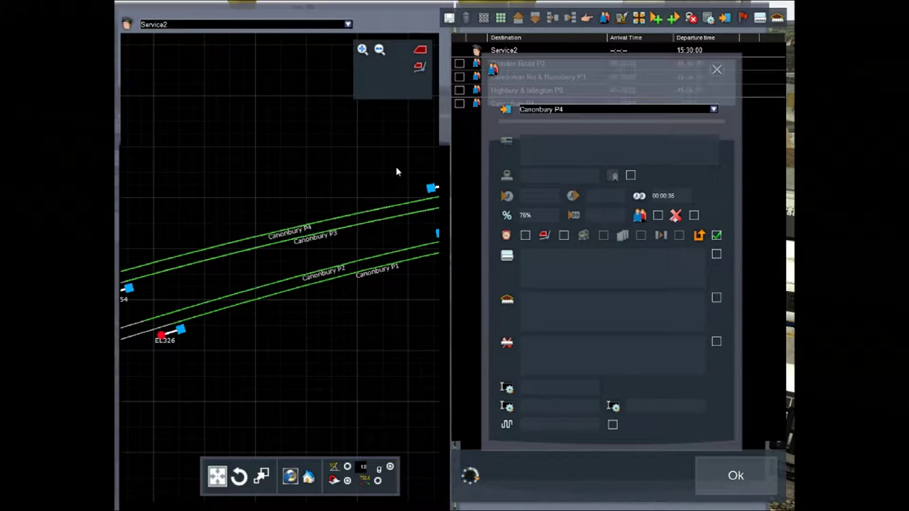
click(716, 72)
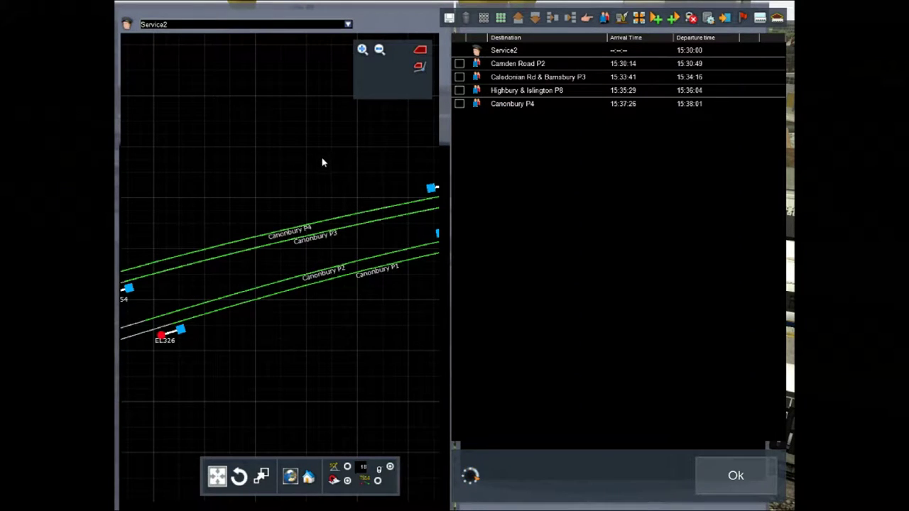
Locate the Dalston Kingsland platforms on the map and add a passenger pick-up for Service2 at Dalston Kingsland P2
right_drag(426, 168, 310, 205)
scroll(325, 220, down, 5)
right_drag(335, 241, 221, 251)
right_drag(376, 264, 227, 246)
right_drag(380, 259, 238, 241)
right_drag(370, 279, 337, 275)
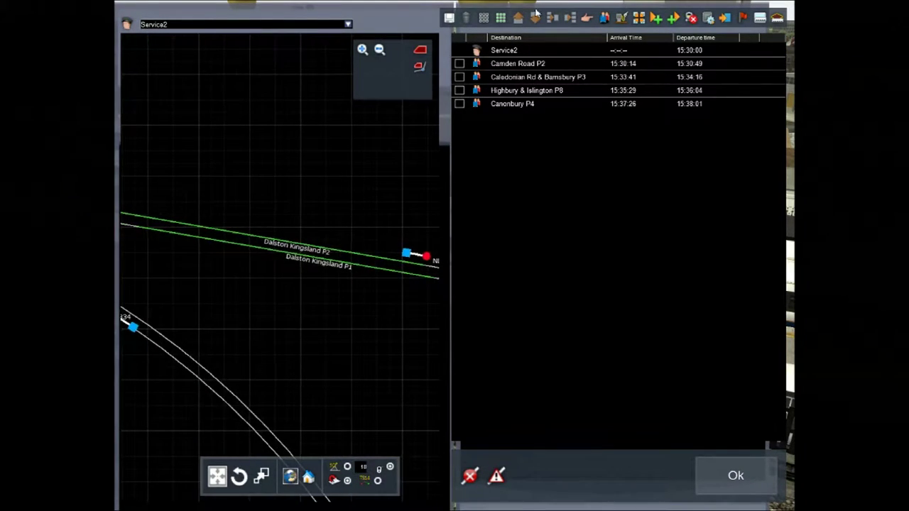
click(605, 19)
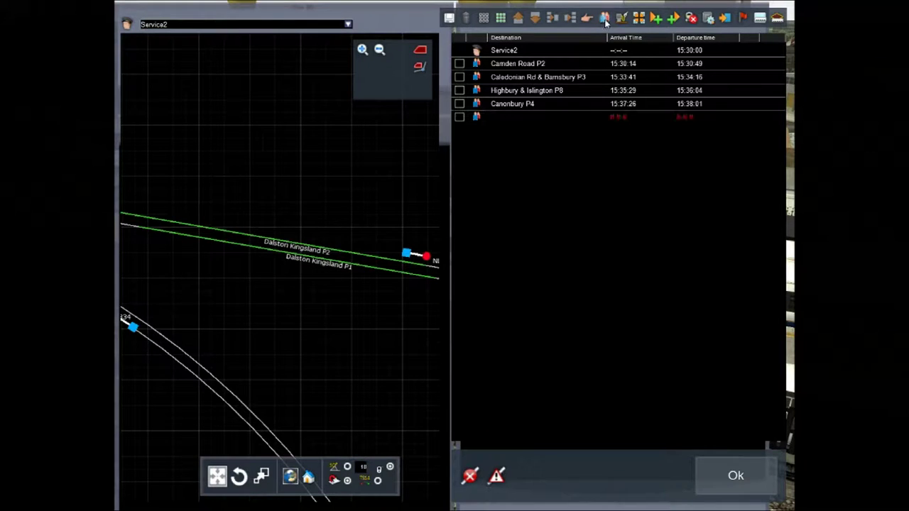
double_click(474, 124)
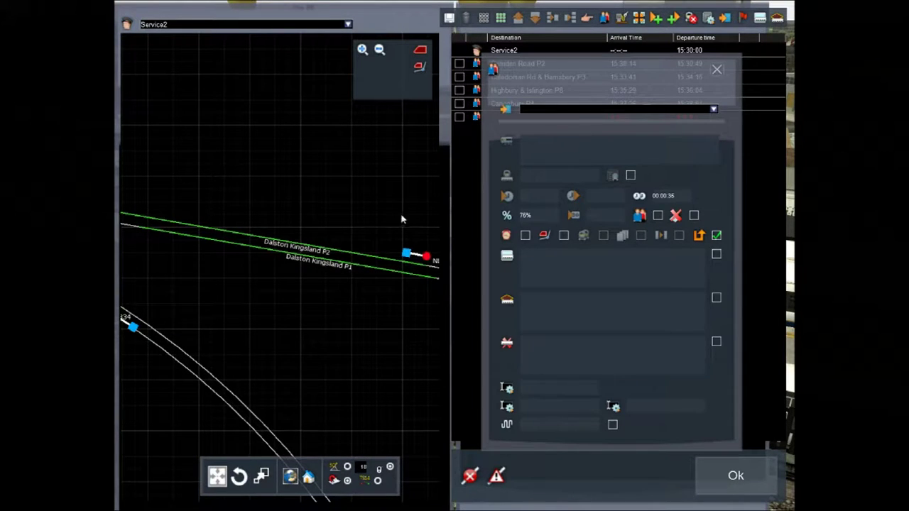
click(357, 258)
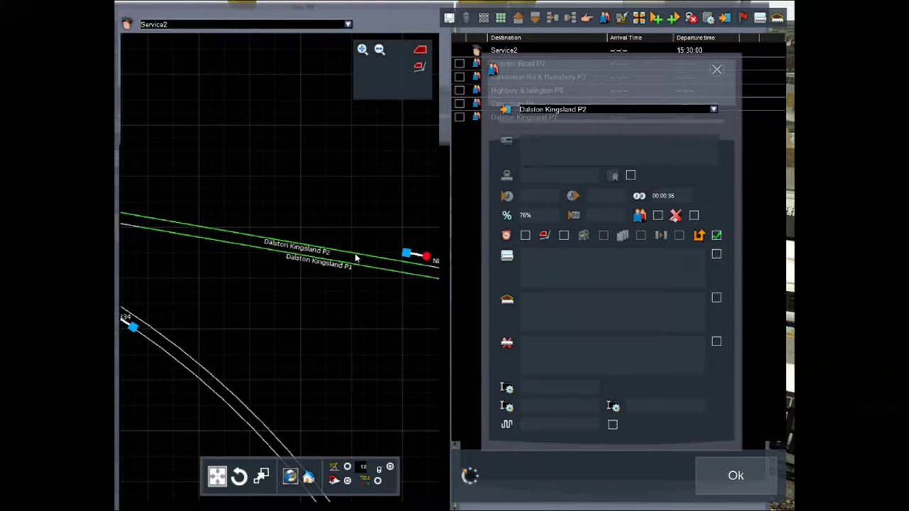
click(716, 73)
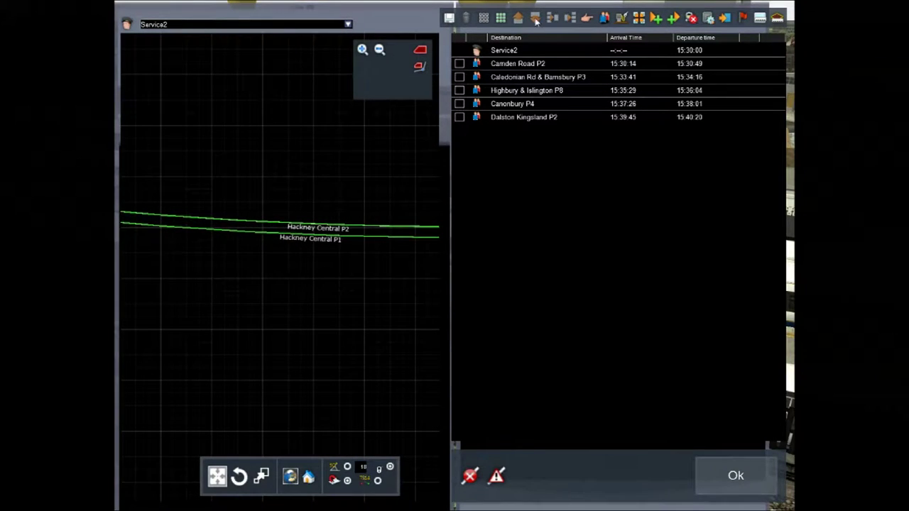
Add a passenger pick-up for Service2 at Hackney Central P2
click(604, 17)
double_click(495, 135)
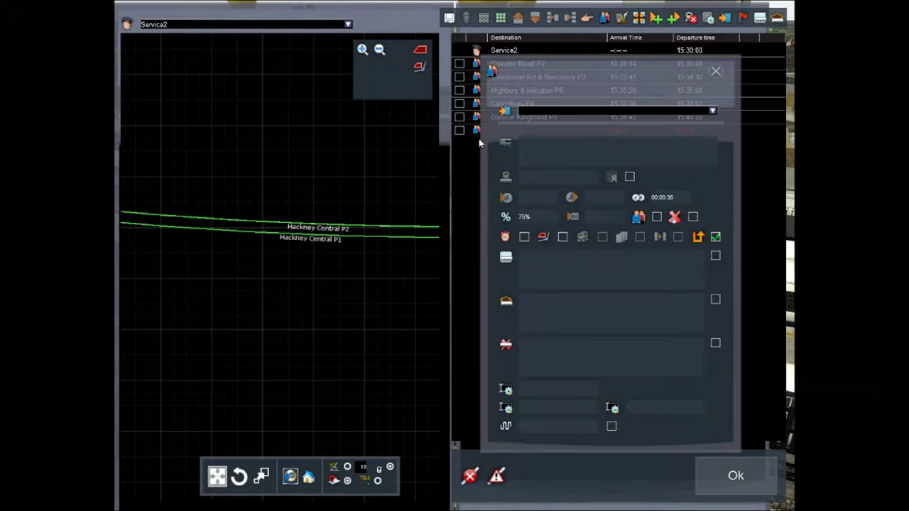
click(371, 229)
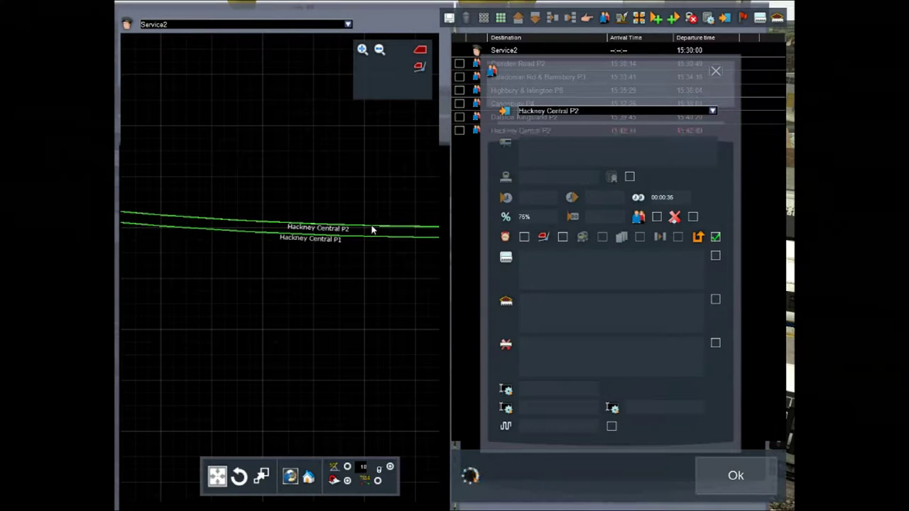
click(715, 72)
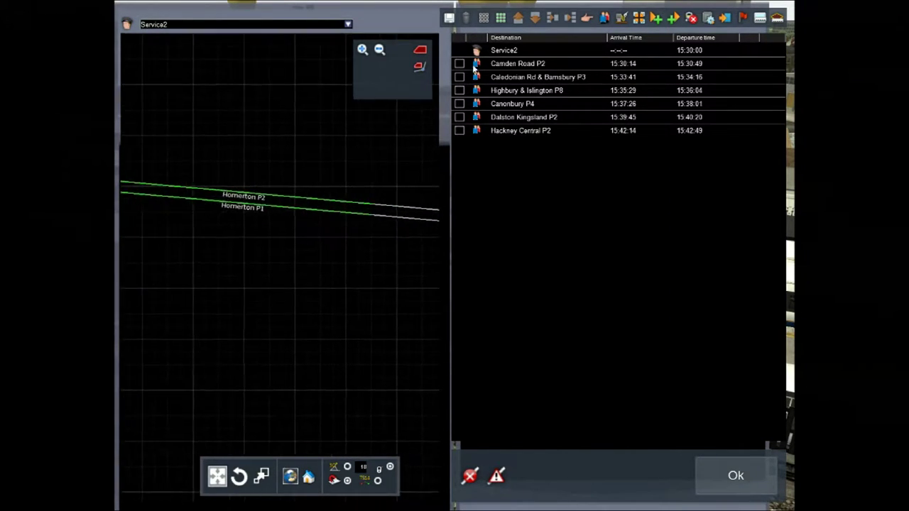
click(585, 18)
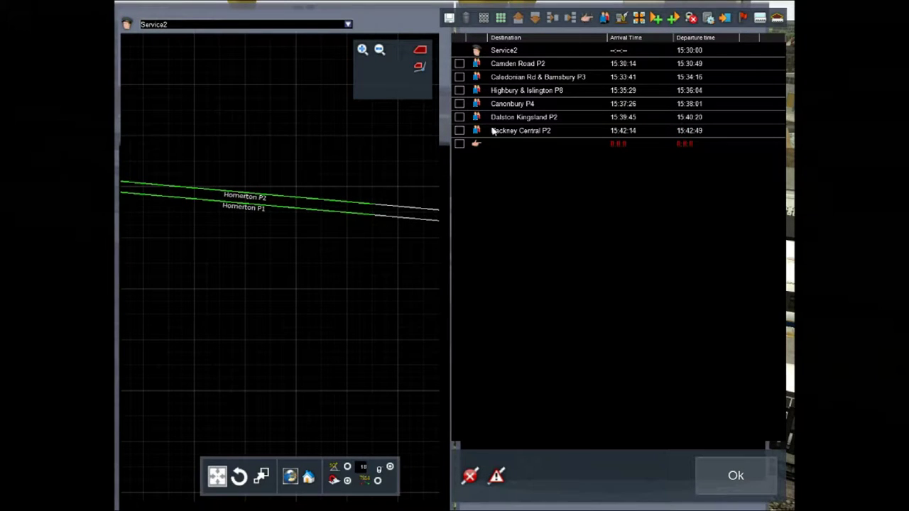
click(459, 144)
click(468, 18)
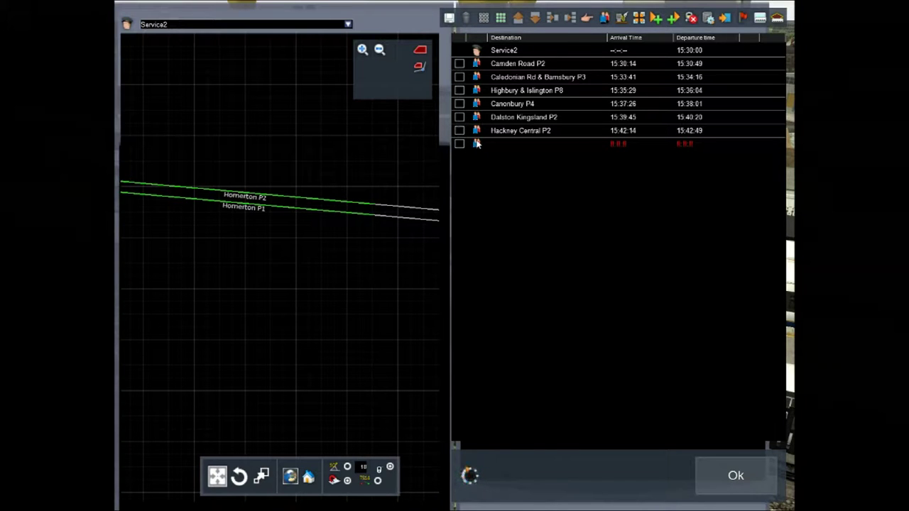
Assign Homerton P2 as the destination of Service2's new passenger pick-up and leave its timetable row deselected
click(460, 144)
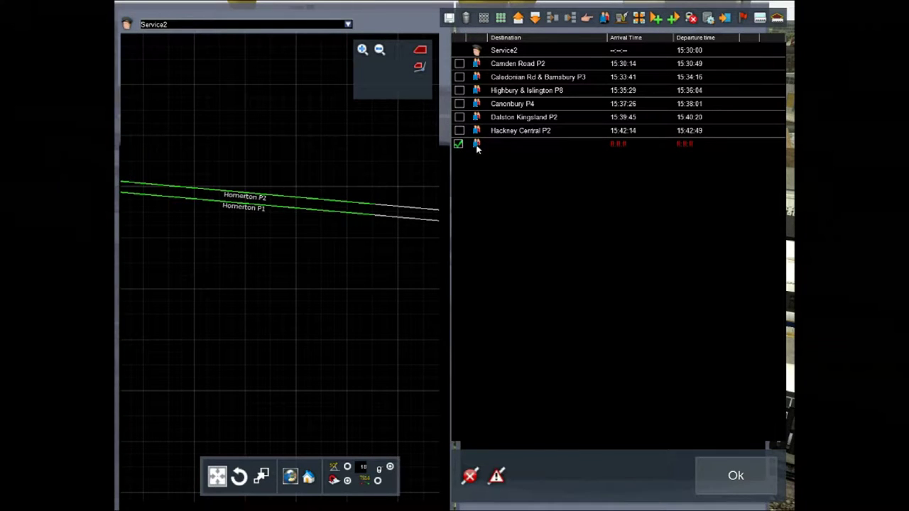
click(477, 145)
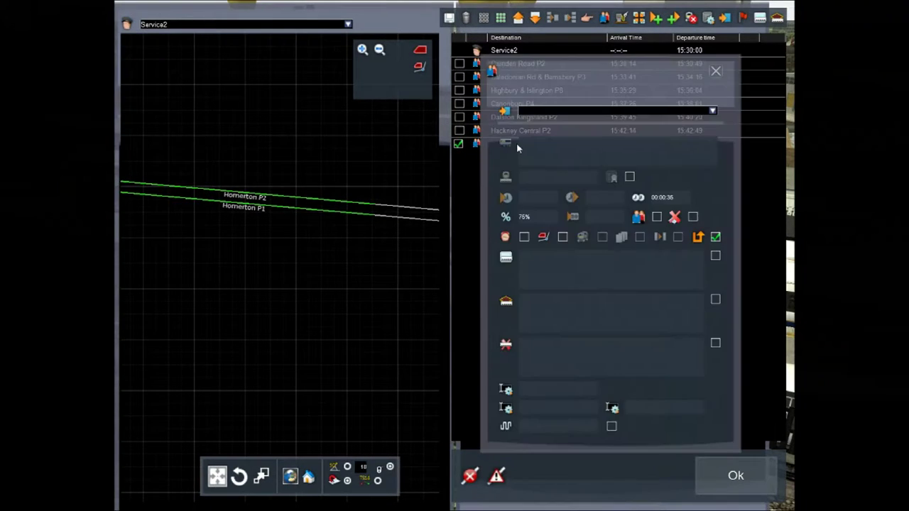
click(327, 203)
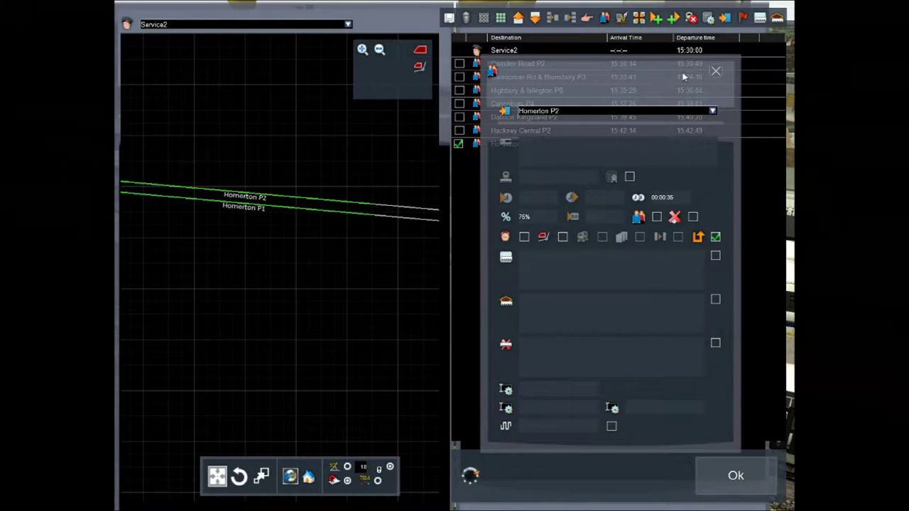
click(716, 73)
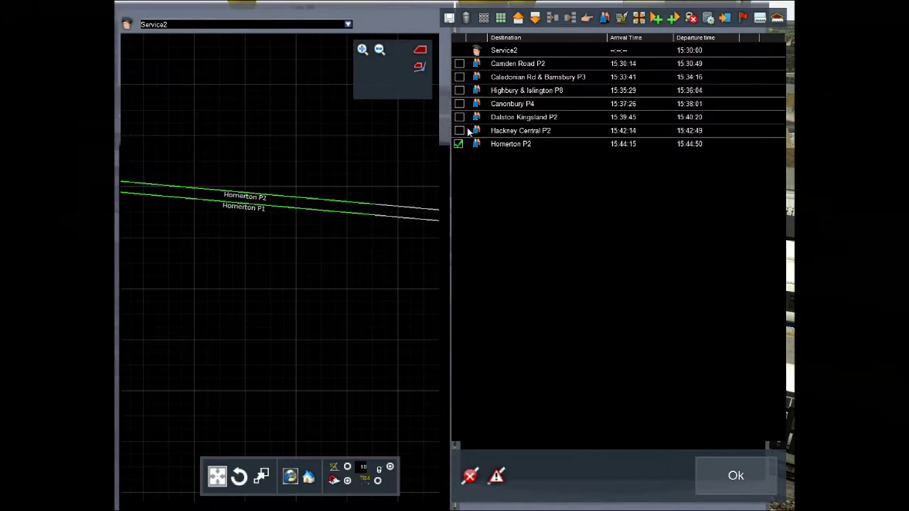
click(459, 144)
Find the Hackney Wick platforms on the map, east of Homerton
drag(373, 292, 235, 274)
scroll(287, 254, down, 6)
drag(369, 248, 240, 261)
drag(318, 301, 279, 273)
drag(409, 360, 277, 277)
drag(424, 306, 375, 297)
scroll(375, 298, up, 6)
drag(254, 221, 313, 250)
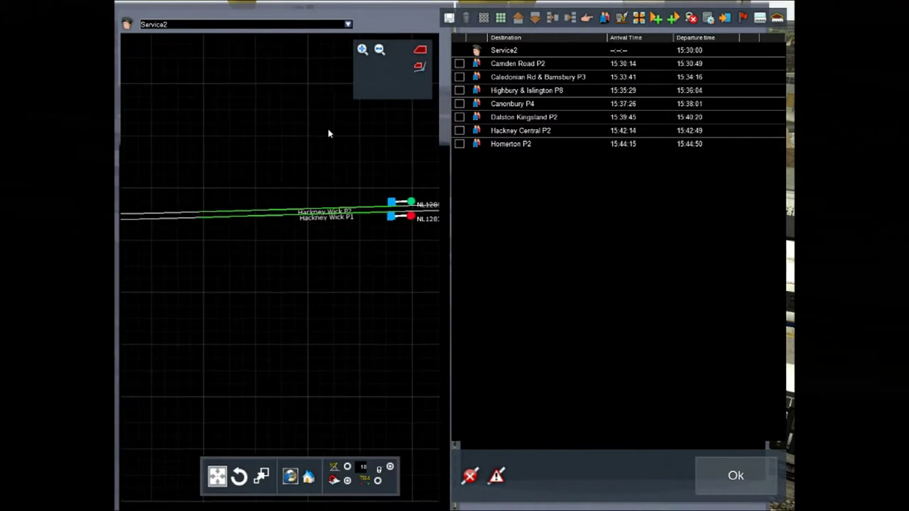
click(586, 18)
click(458, 157)
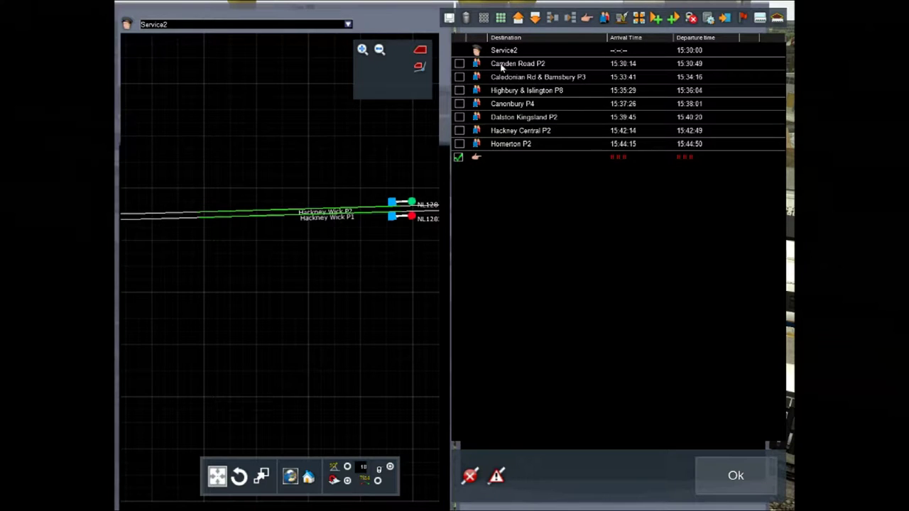
click(465, 18)
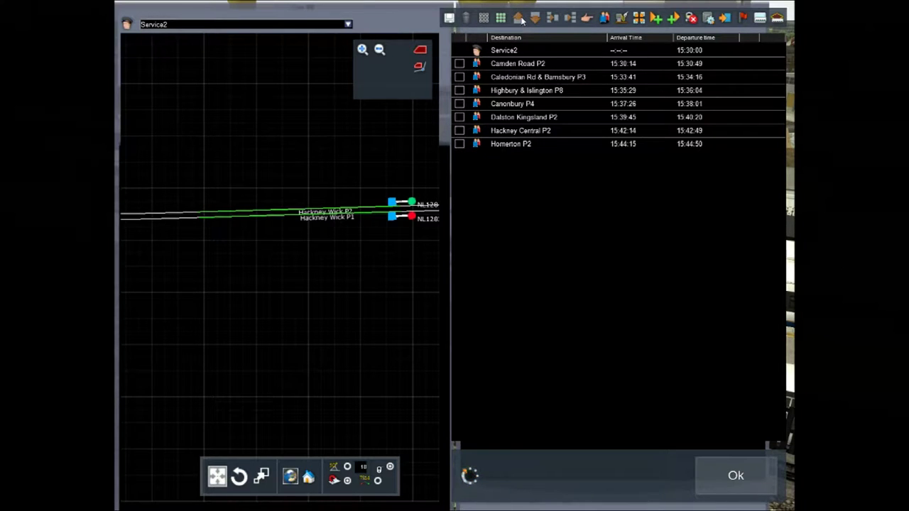
Add a passenger pick-up for Service2 at Hackney Wick P2
click(605, 18)
click(476, 158)
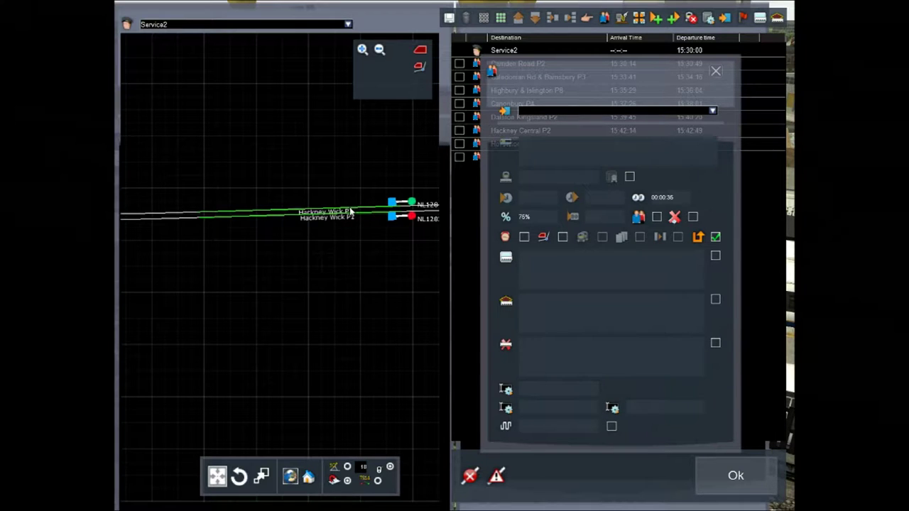
click(350, 211)
click(715, 71)
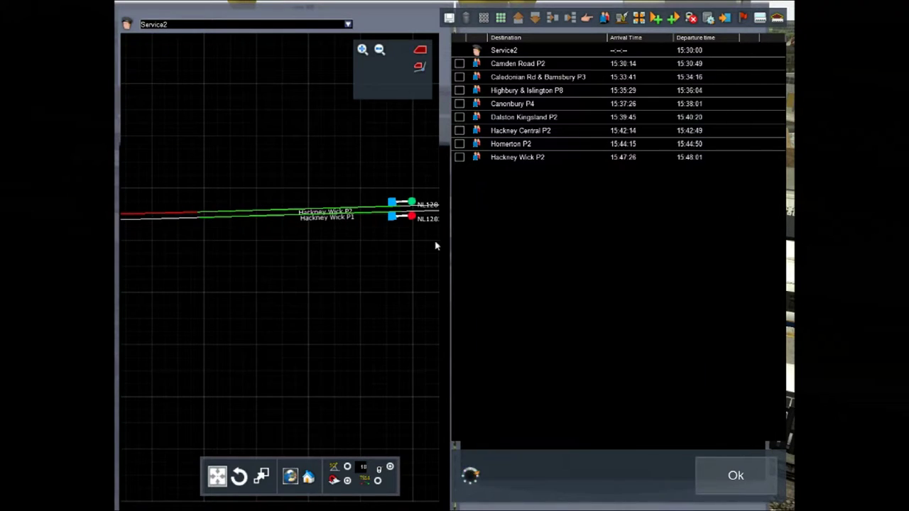
Locate the Stratford platforms on the map and add a passenger pick-up for Service2 at Stratford P2
drag(389, 276, 270, 311)
scroll(386, 284, down, 3)
drag(385, 283, 282, 285)
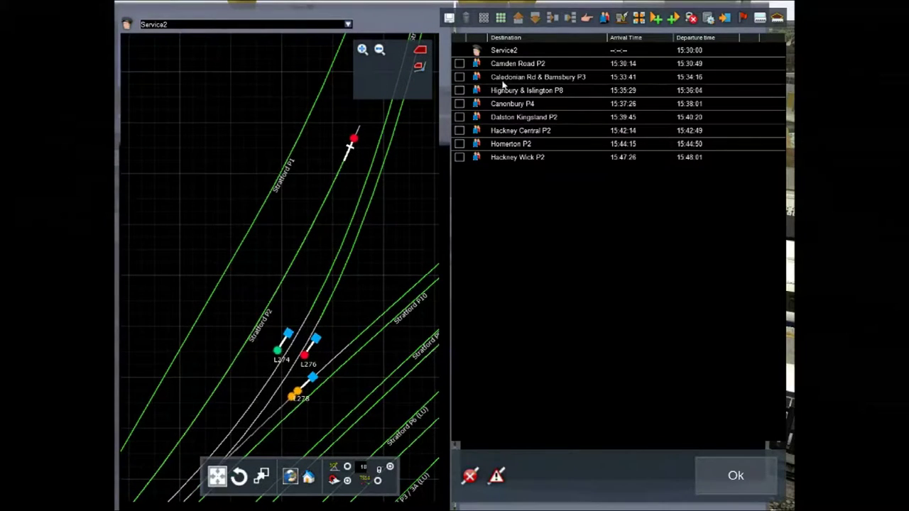
click(590, 19)
drag(288, 222, 334, 152)
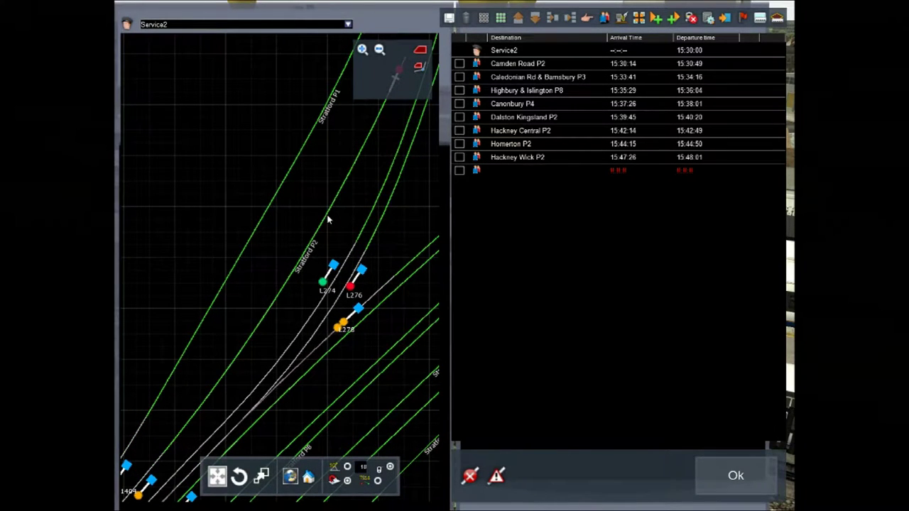
click(478, 171)
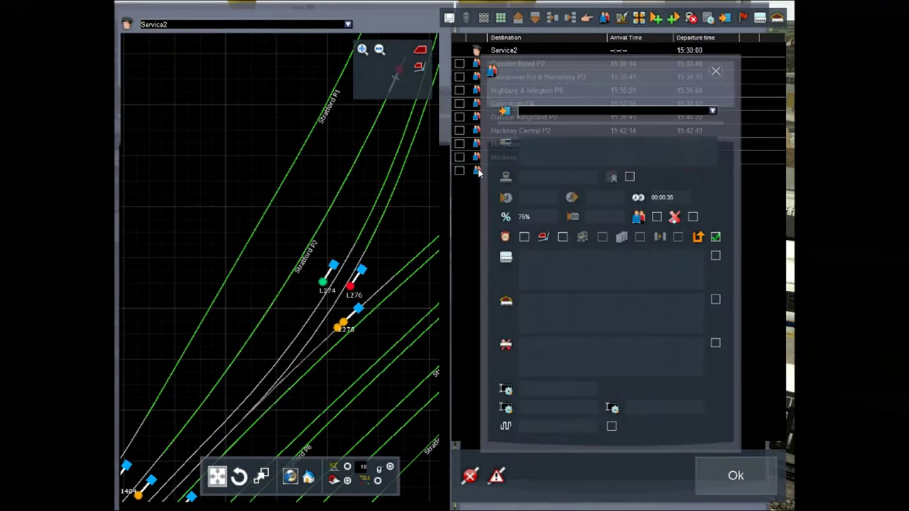
click(313, 243)
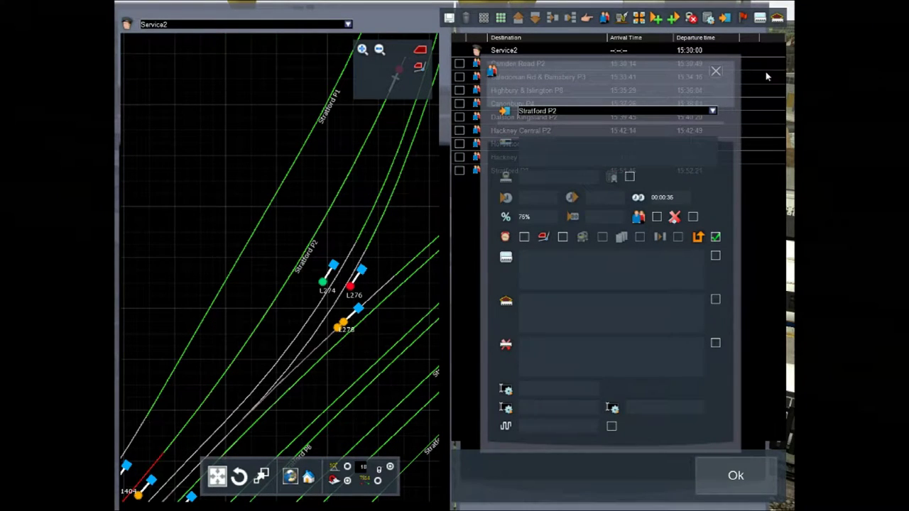
click(716, 71)
Trace Service2's highlighted route on the map from Stratford back towards the west
drag(163, 311, 299, 228)
scroll(241, 282, down, 5)
drag(193, 337, 332, 296)
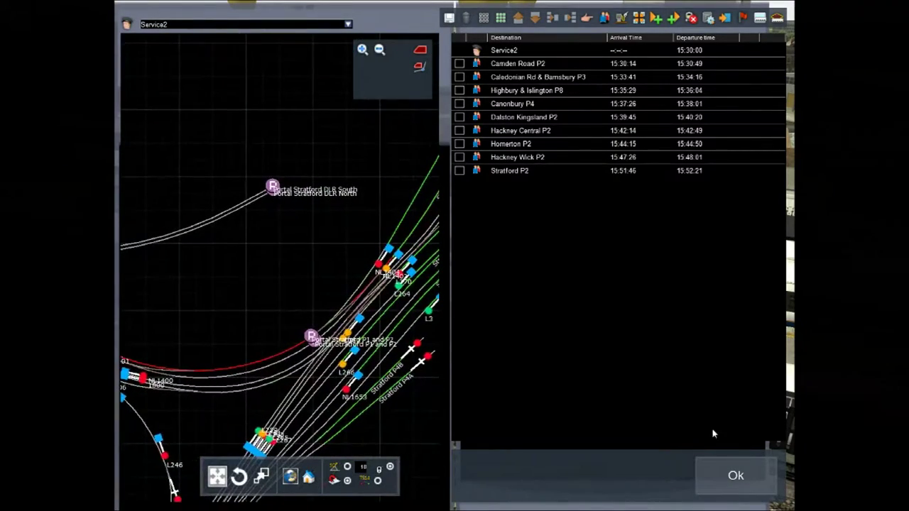
drag(169, 300, 303, 312)
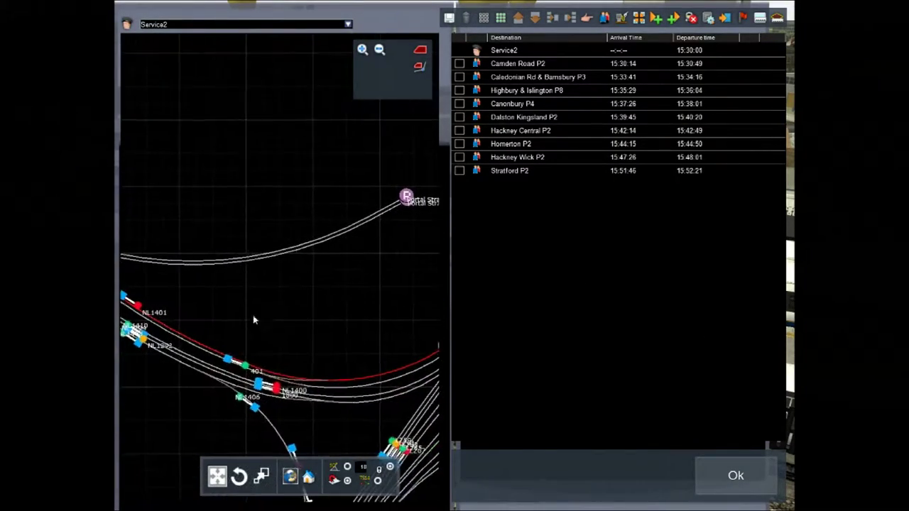
drag(252, 327, 356, 369)
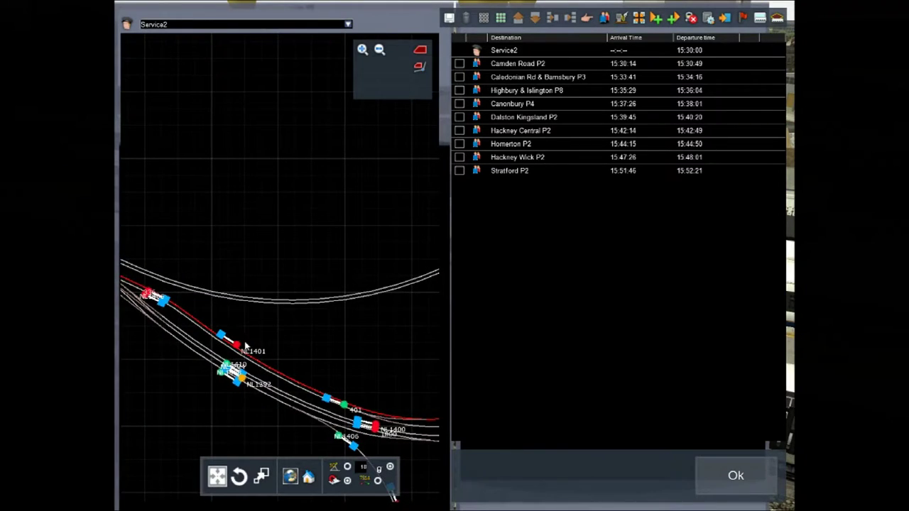
scroll(246, 345, down, 5)
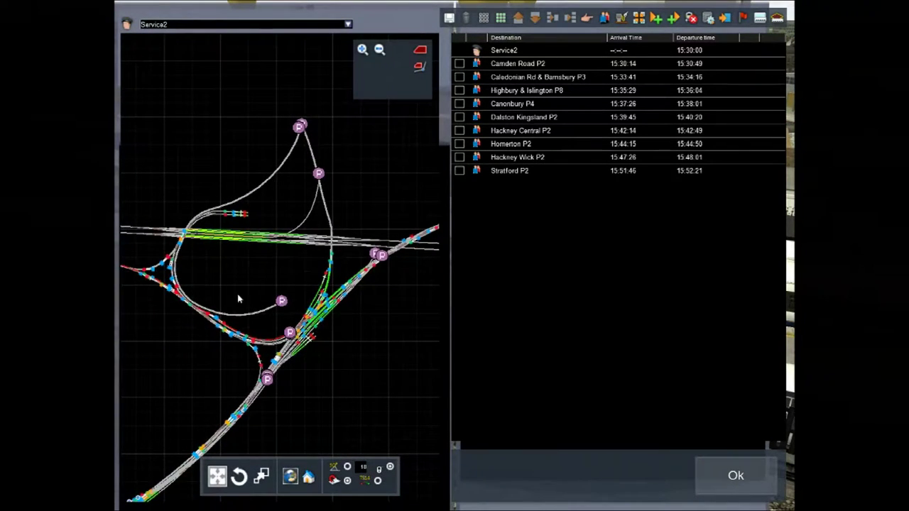
scroll(174, 261, up, 6)
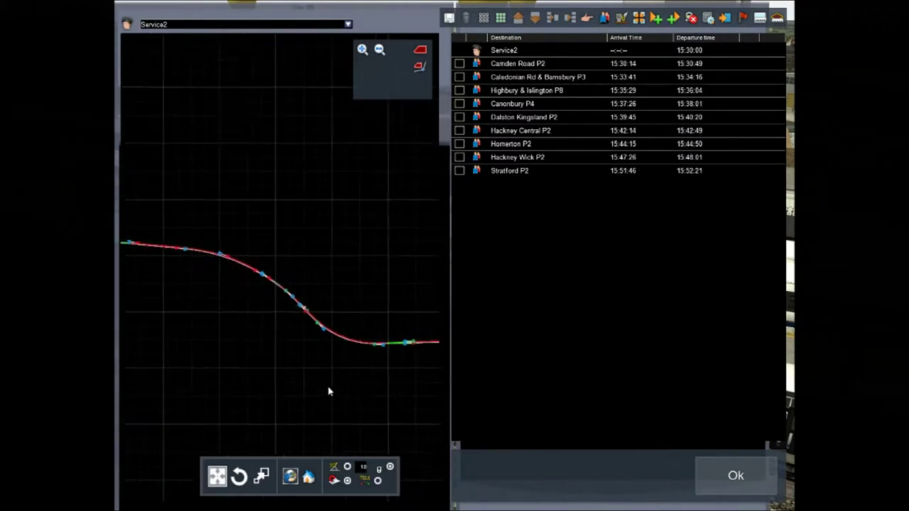
scroll(217, 280, up, 3)
Compare the arrival and departure times in the Player Train and Service2 timetables
click(348, 25)
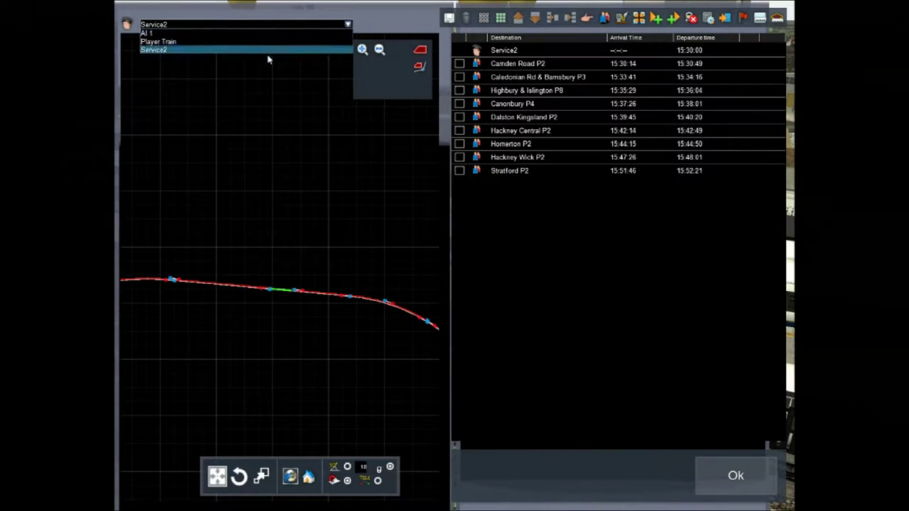
click(157, 42)
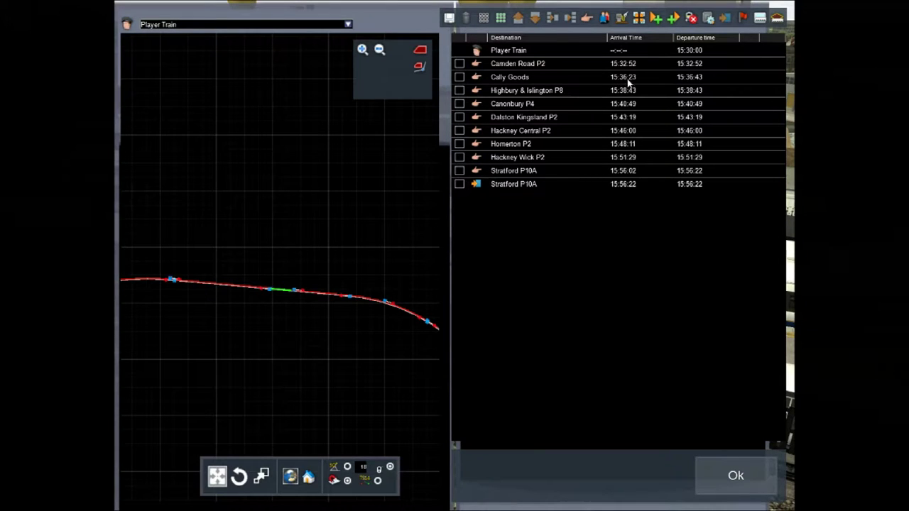
click(348, 24)
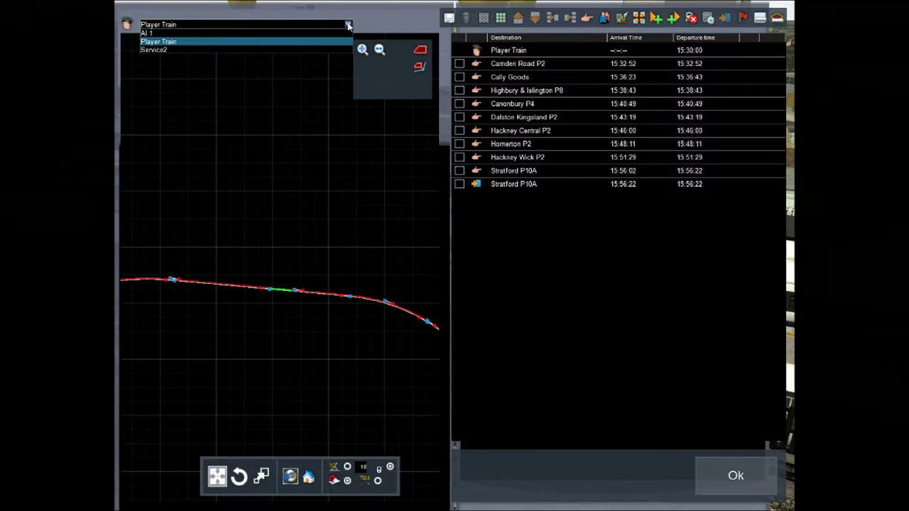
click(209, 49)
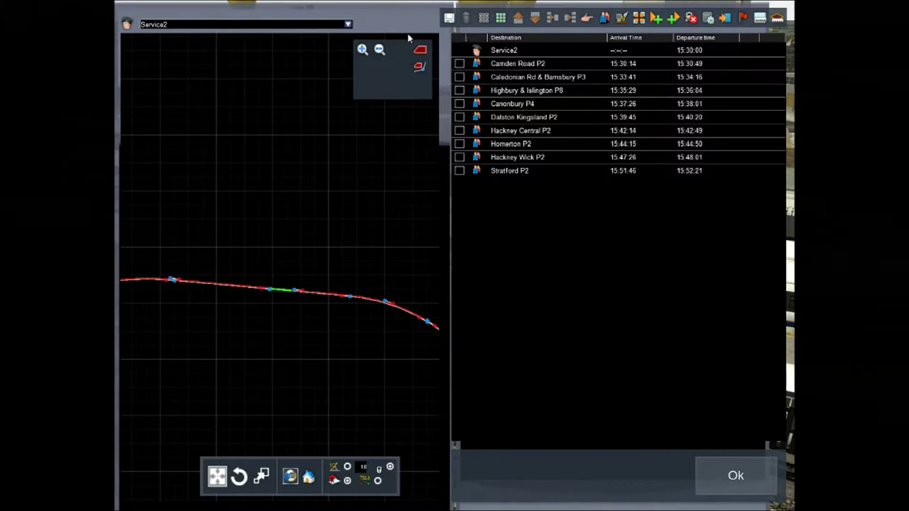
click(348, 24)
click(203, 38)
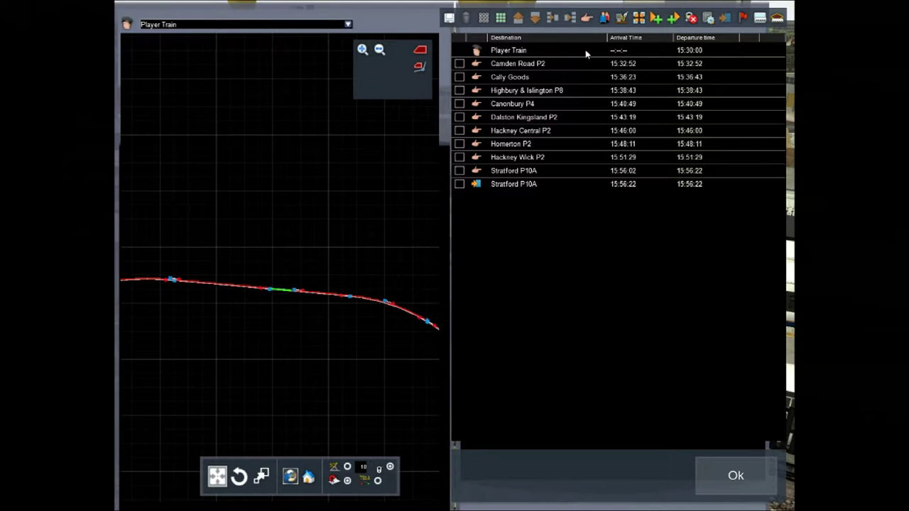
click(347, 25)
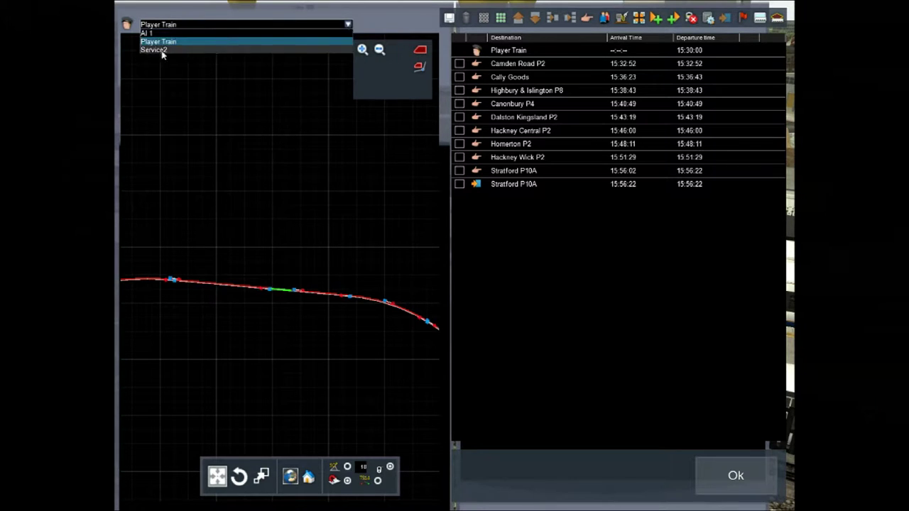
Trace the Player Train's highlighted route on the map between Stratford and Camden Road
drag(206, 166, 324, 171)
drag(234, 199, 326, 214)
drag(254, 215, 367, 223)
drag(225, 212, 311, 218)
scroll(235, 226, down, 5)
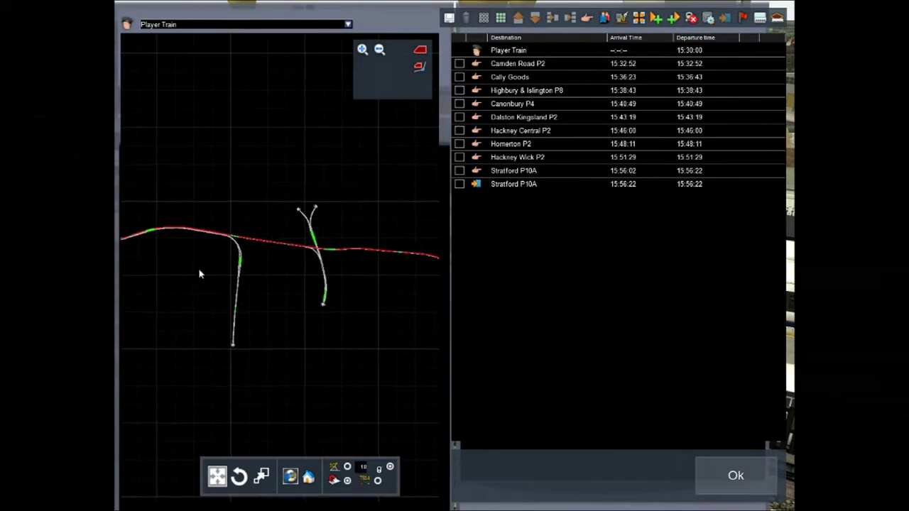
drag(239, 276, 410, 264)
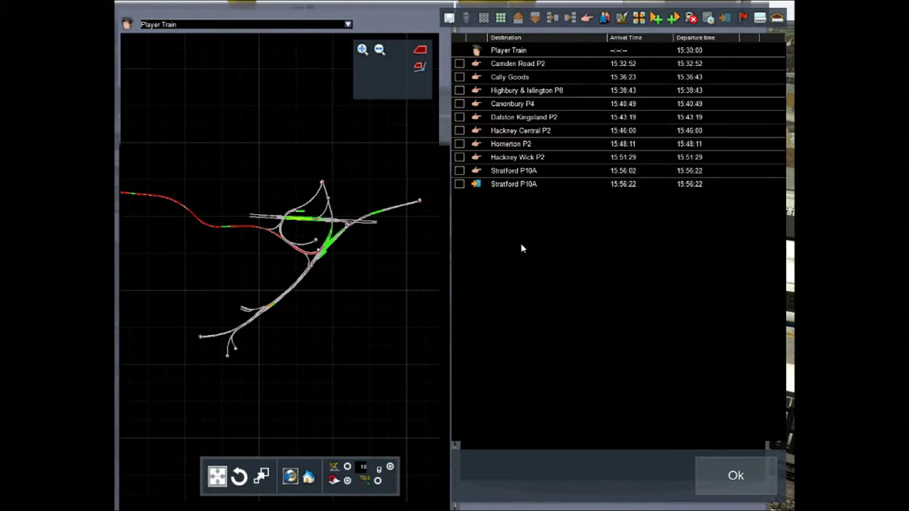
drag(329, 326, 395, 319)
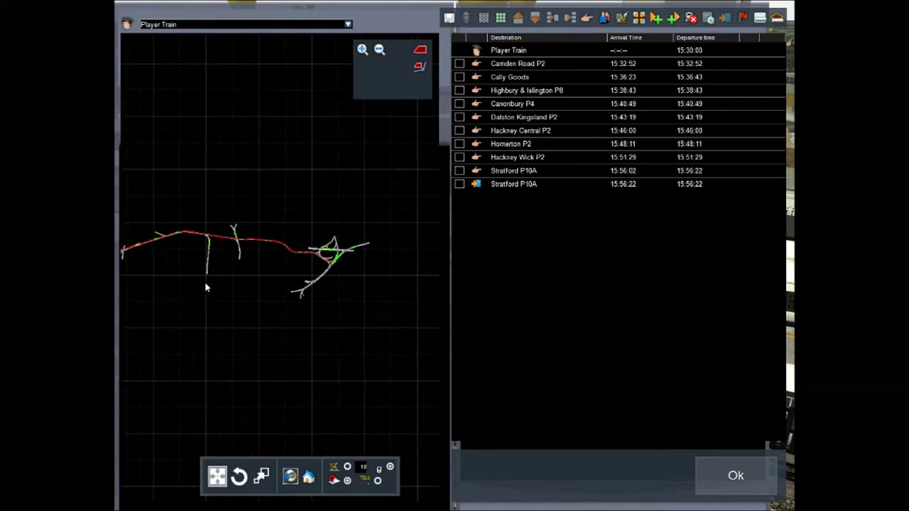
scroll(350, 265, up, 5)
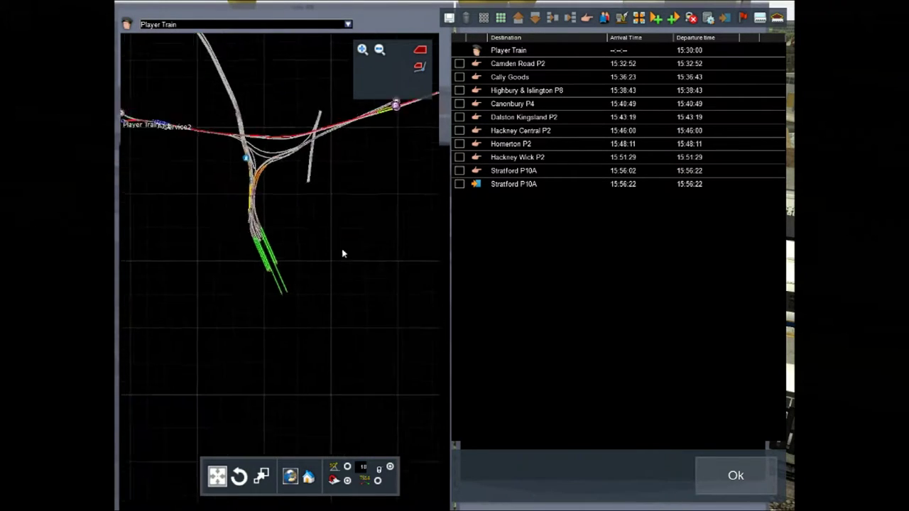
Follow the Player Train's highlighted route eastwards from Camden Road along the line, and close the timetable view
drag(340, 247, 254, 340)
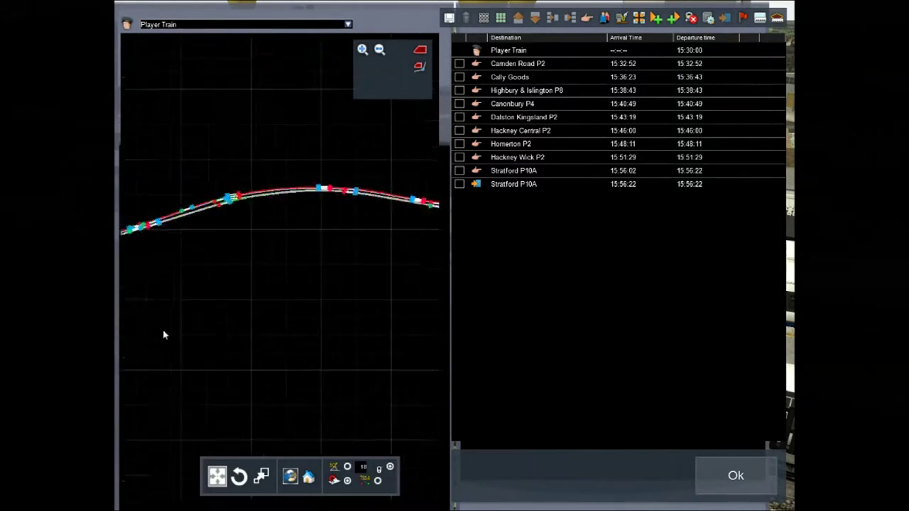
drag(231, 236, 187, 254)
drag(357, 287, 188, 258)
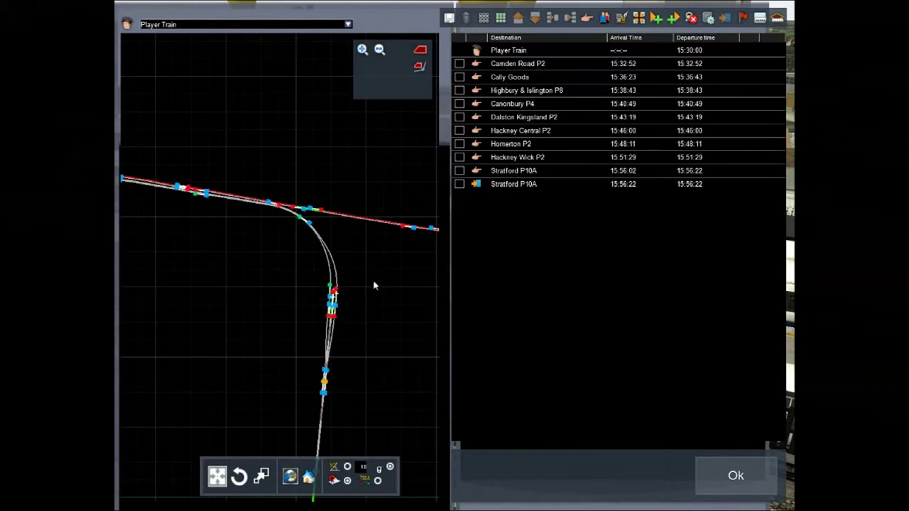
drag(382, 283, 173, 242)
drag(258, 247, 52, 227)
drag(298, 254, 152, 227)
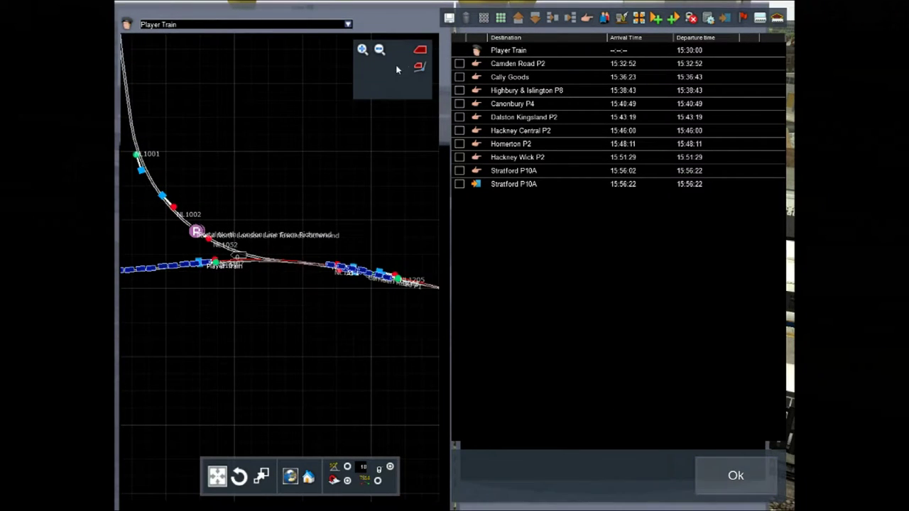
click(736, 474)
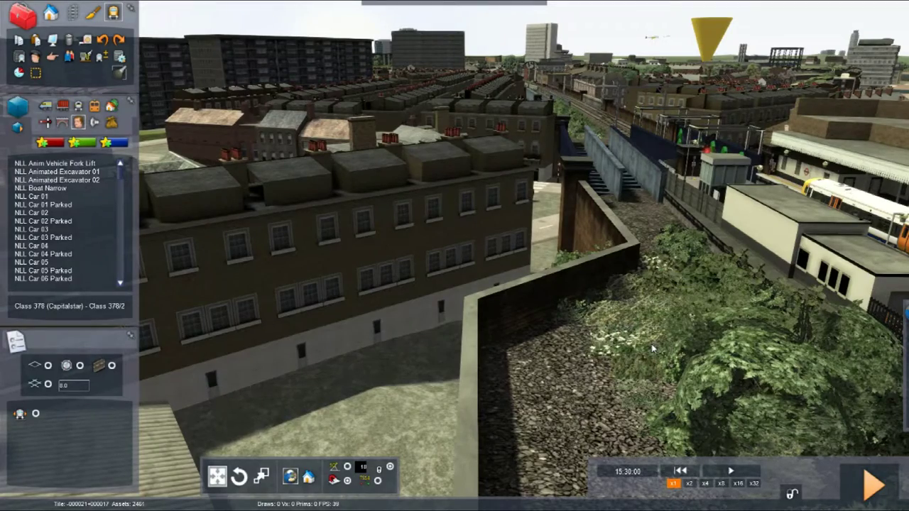
Place a Class 378/2 London Overground 5 car (Overhead) train on the far platform track of the empty viaduct station
right_drag(673, 348, 154, 147)
key(Up)
key(Up)
key(Up)
key(Up)
key(Up)
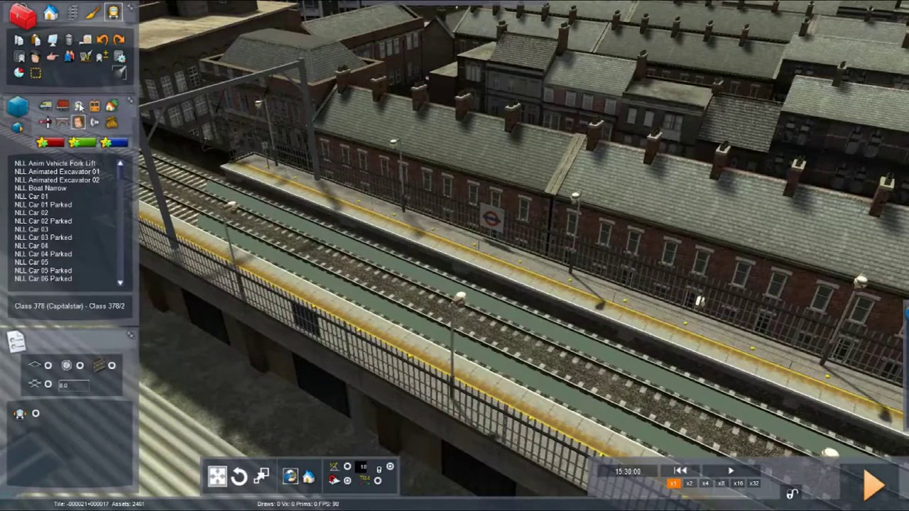
click(79, 106)
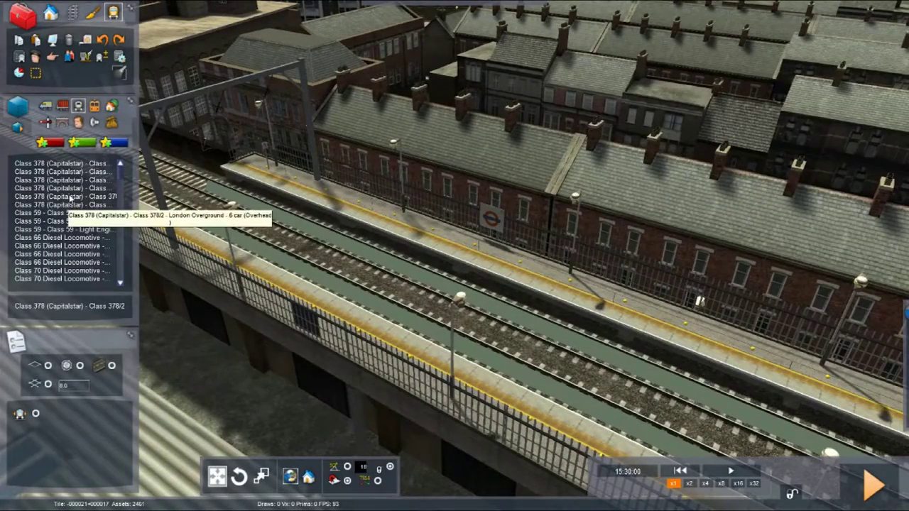
click(414, 257)
right_drag(414, 257, 503, 226)
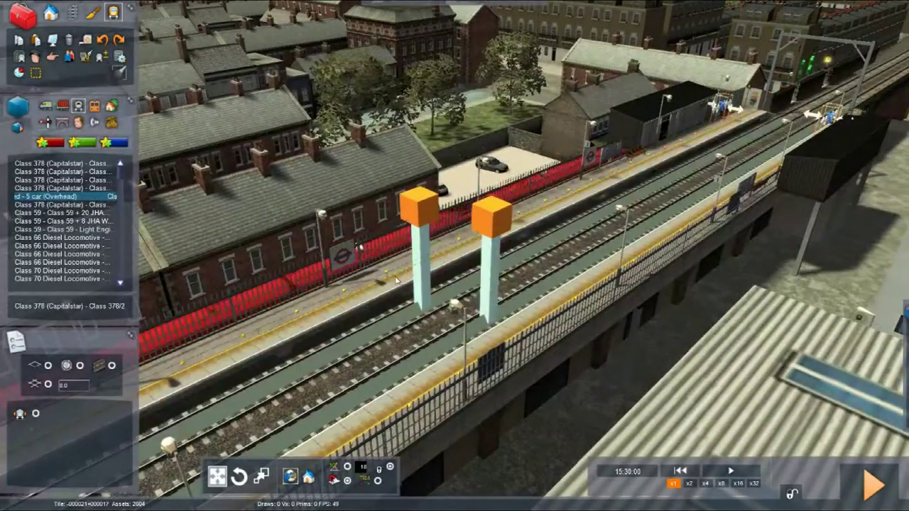
click(405, 306)
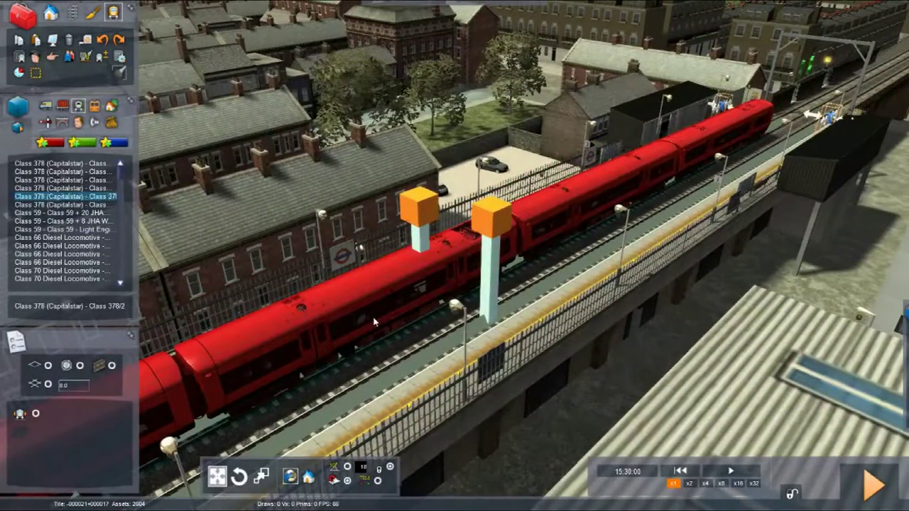
right_drag(678, 275, 616, 308)
click(679, 270)
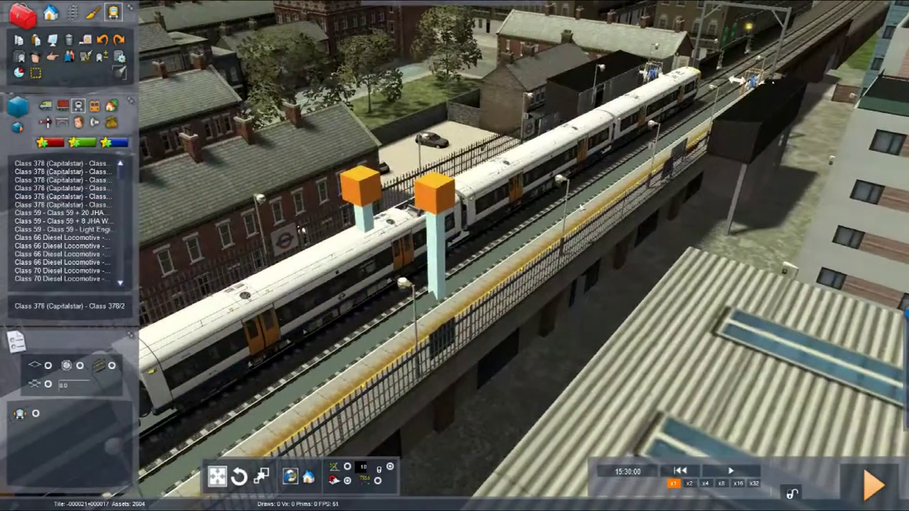
right_drag(523, 174, 430, 98)
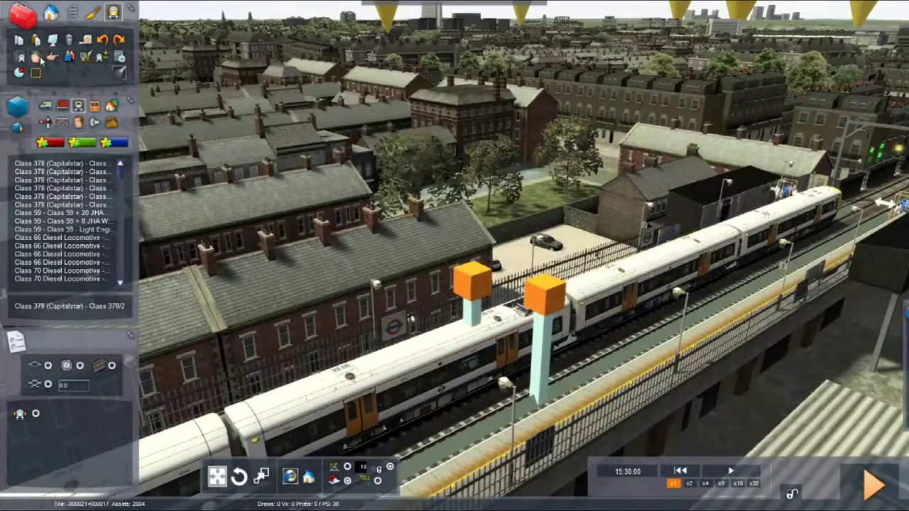
Assign a driver to the Class 378/2 train standing at the viaduct station
click(38, 58)
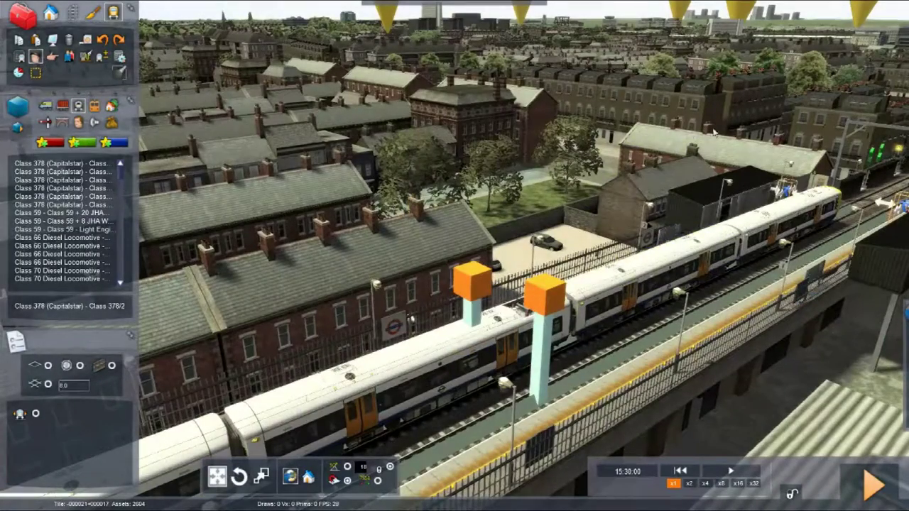
click(775, 235)
mouse_move(726, 233)
right_down()
mouse_move(884, 198)
mouse_move(897, 163)
mouse_move(901, 223)
mouse_move(463, 310)
mouse_move(454, 320)
right_up()
key(Up)
key(Down)
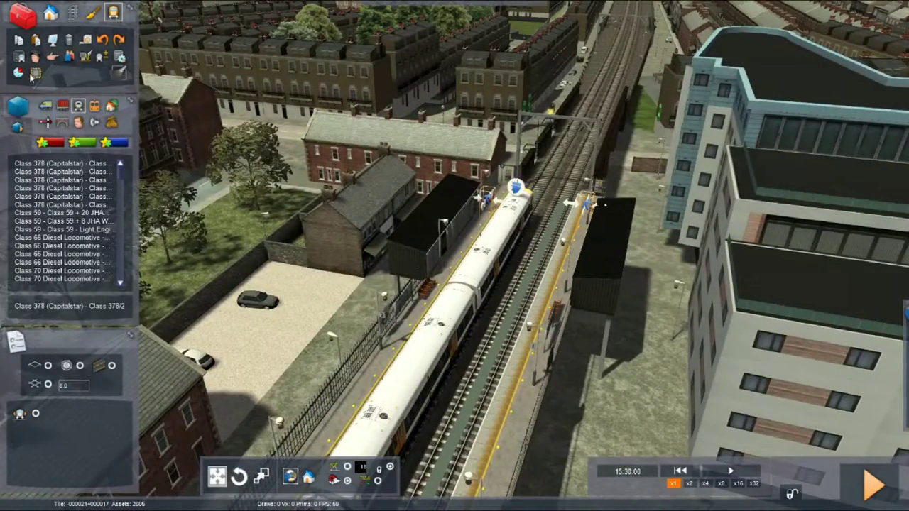
Examine the AI 1 and Service1 timetables and the trains on the map around Camden Road
click(18, 72)
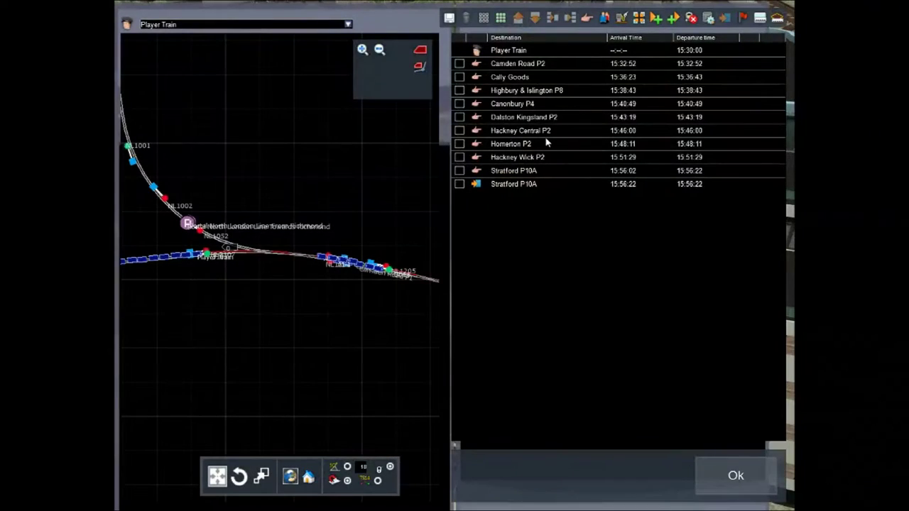
click(347, 26)
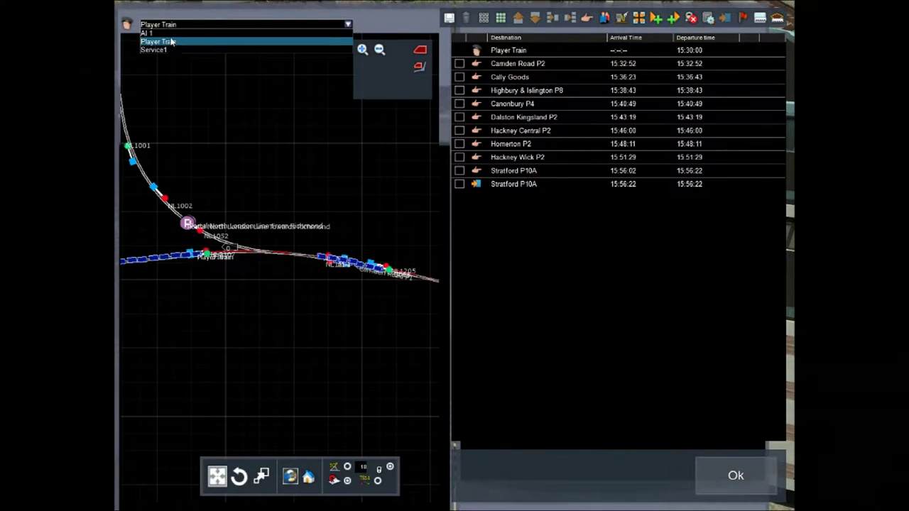
click(210, 33)
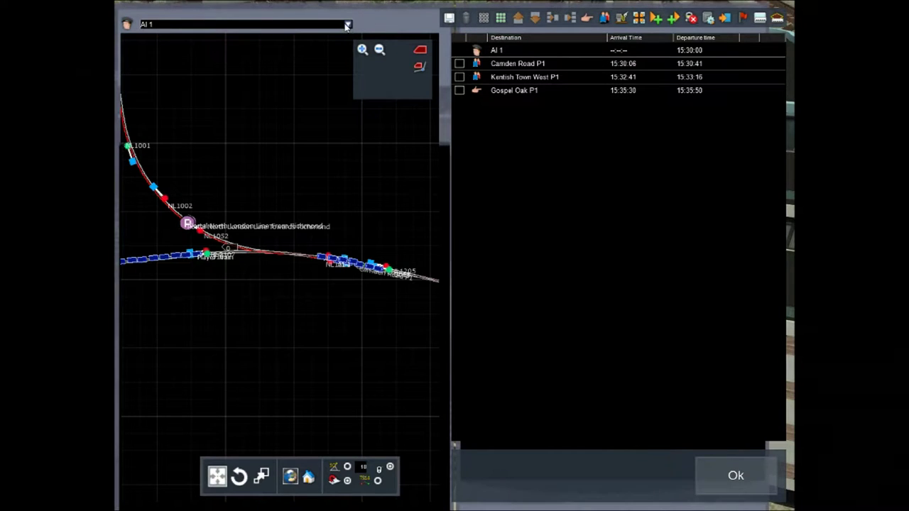
click(347, 25)
click(189, 48)
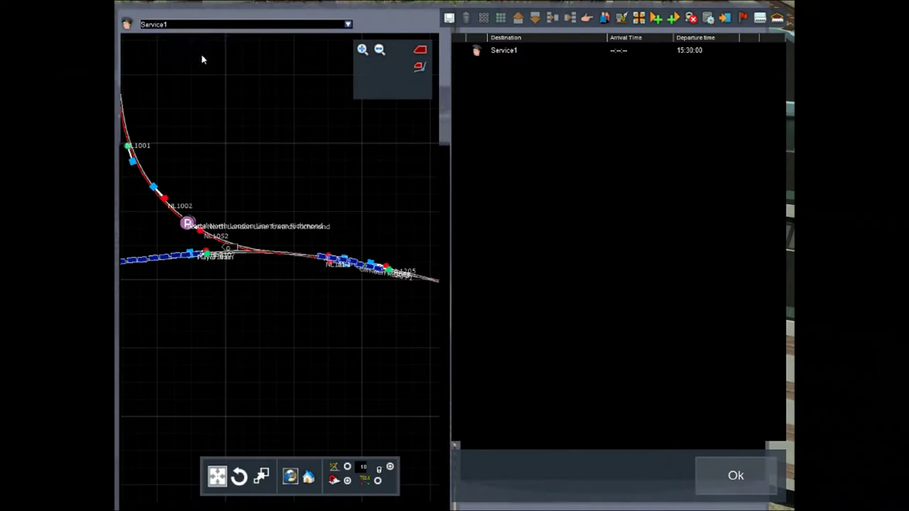
scroll(247, 73, down, 5)
scroll(276, 145, up, 3)
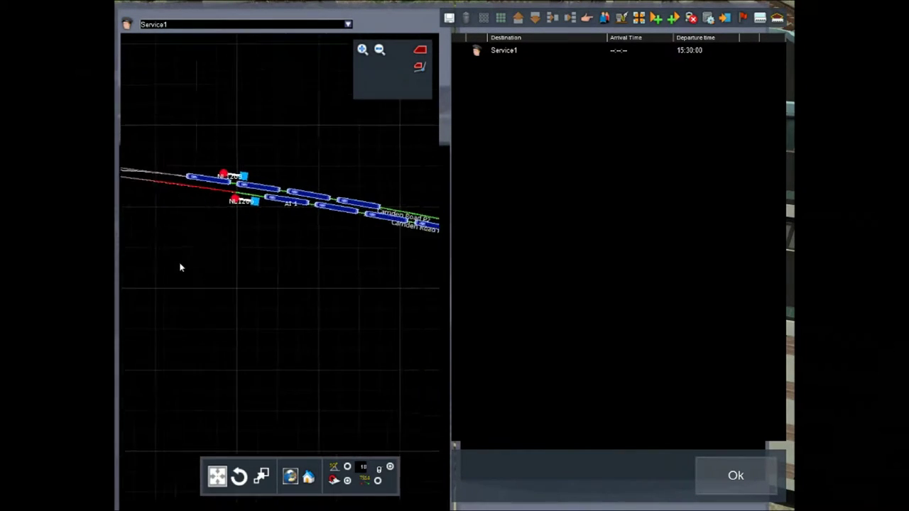
click(739, 472)
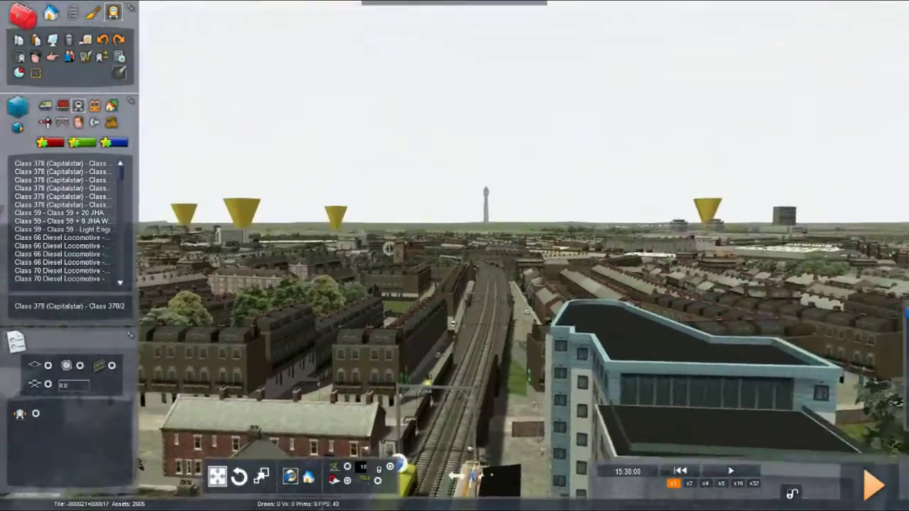
Undo the last two changes made for the extra train and its driver at the viaduct station
key(Up)
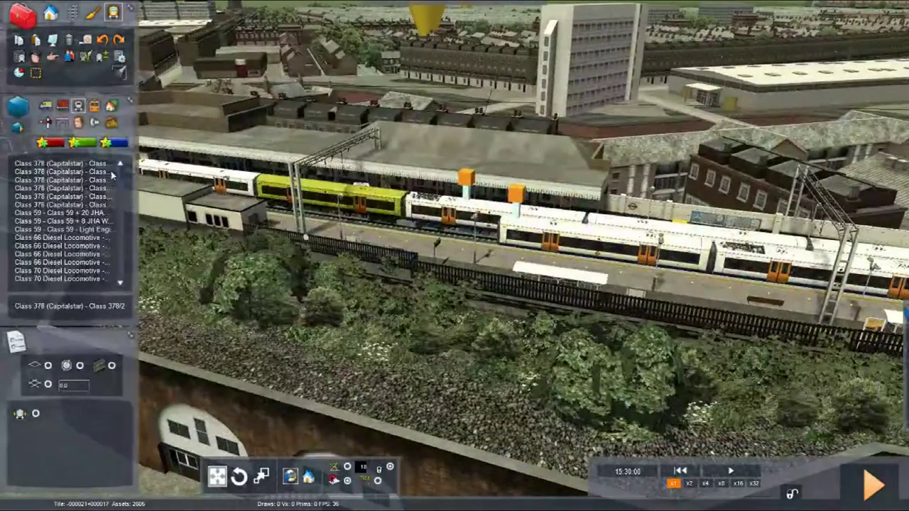
click(103, 40)
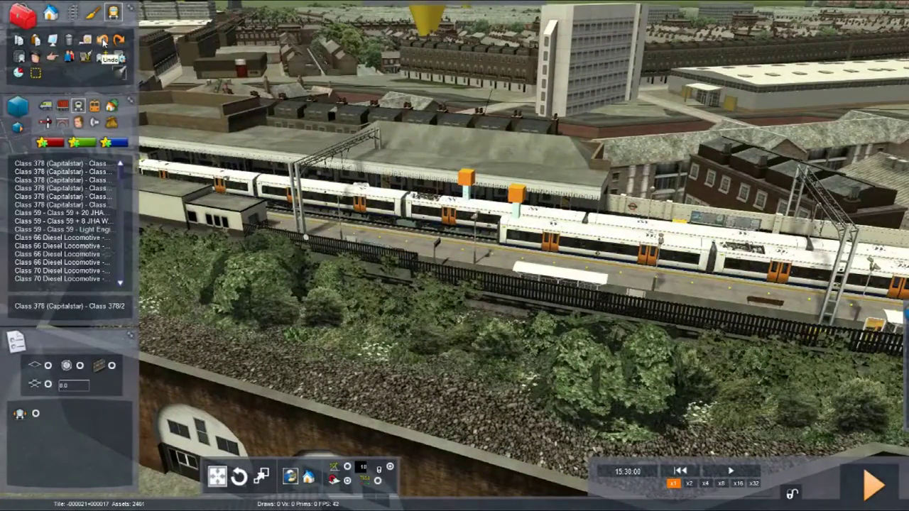
click(103, 41)
Inspect the trains at Camden Road and save the changes to the current scenario
right_drag(379, 290, 421, 291)
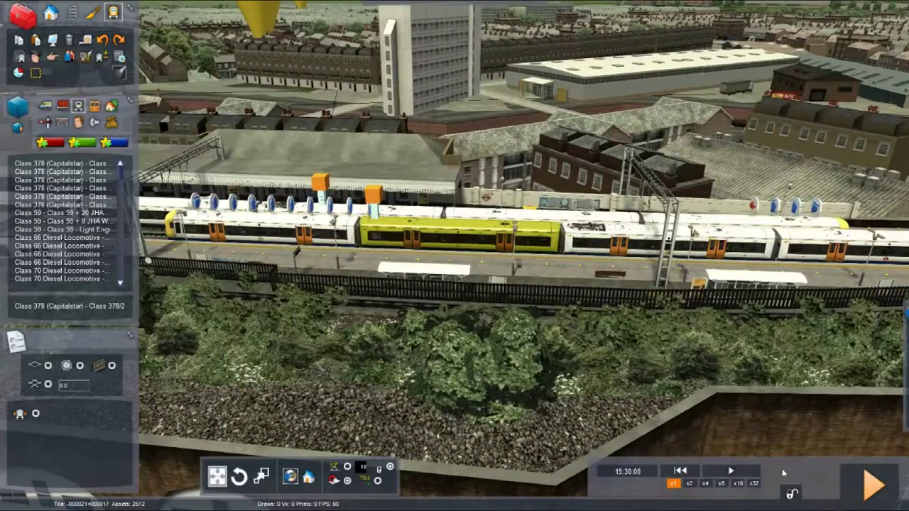
click(873, 486)
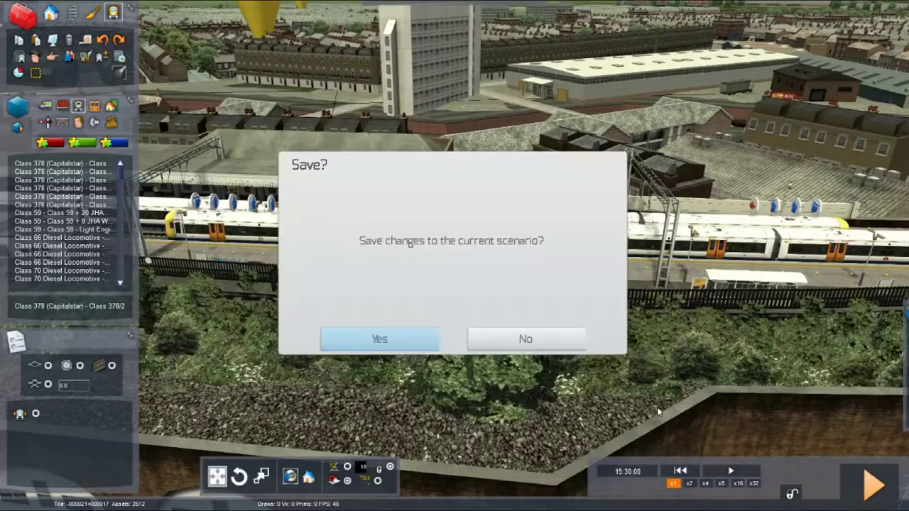
click(378, 339)
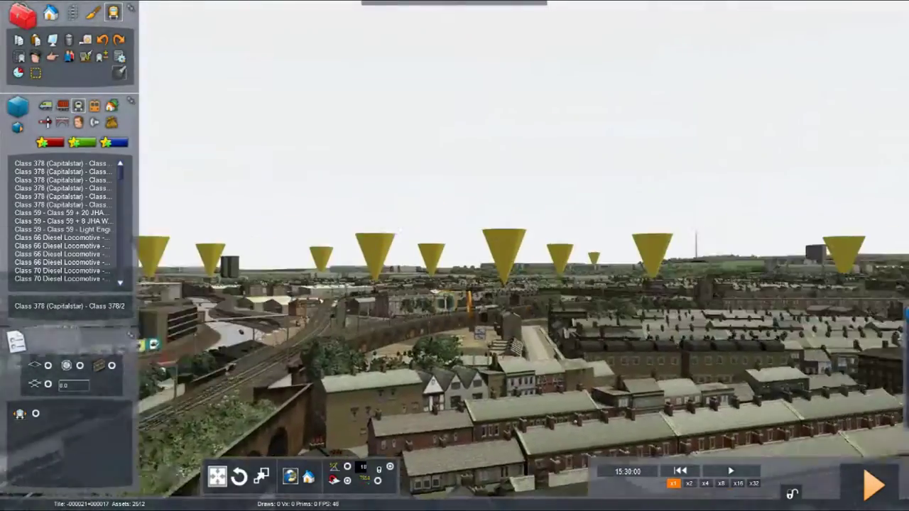
Put a Class 378/2 London Overground 5 car (Overhead) train on the viaduct station's far track and give it a driver
right_drag(399, 229, 624, 245)
key(Up)
right_drag(454, 255, 617, 323)
key(Down)
right_drag(361, 413, 354, 420)
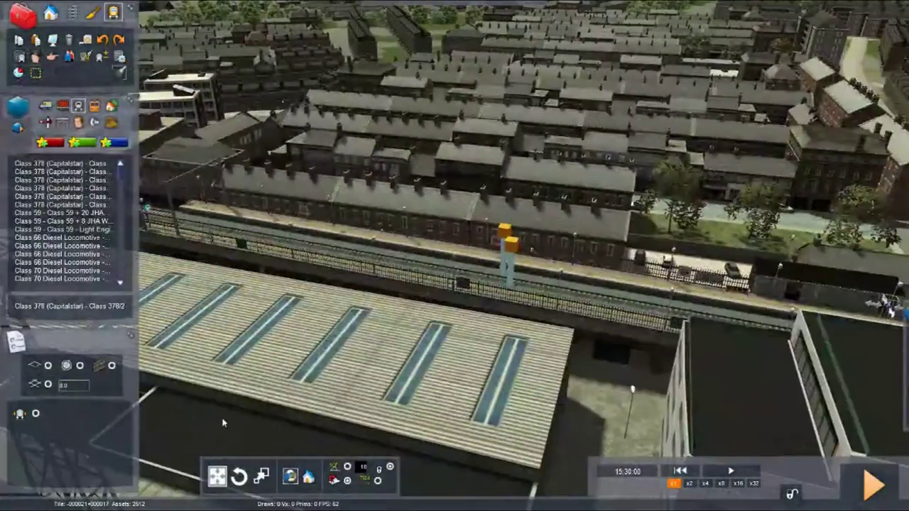
right_drag(221, 426, 172, 418)
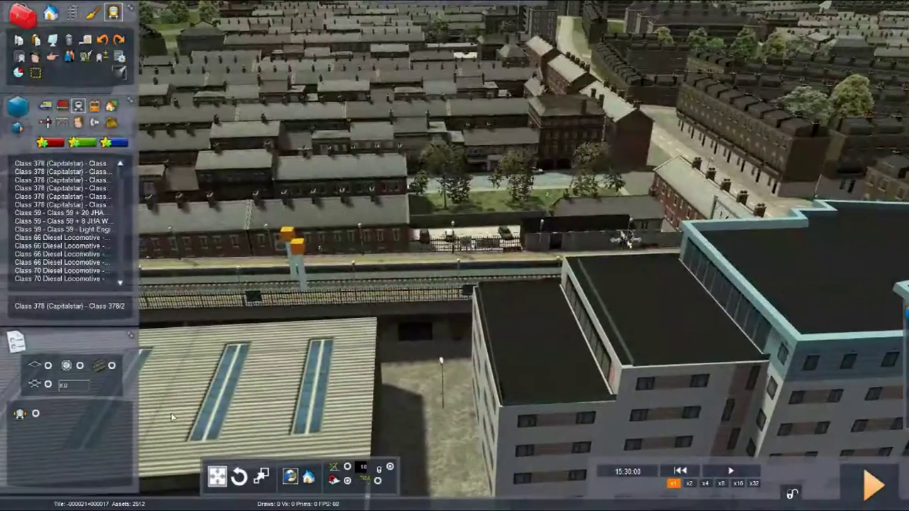
click(74, 200)
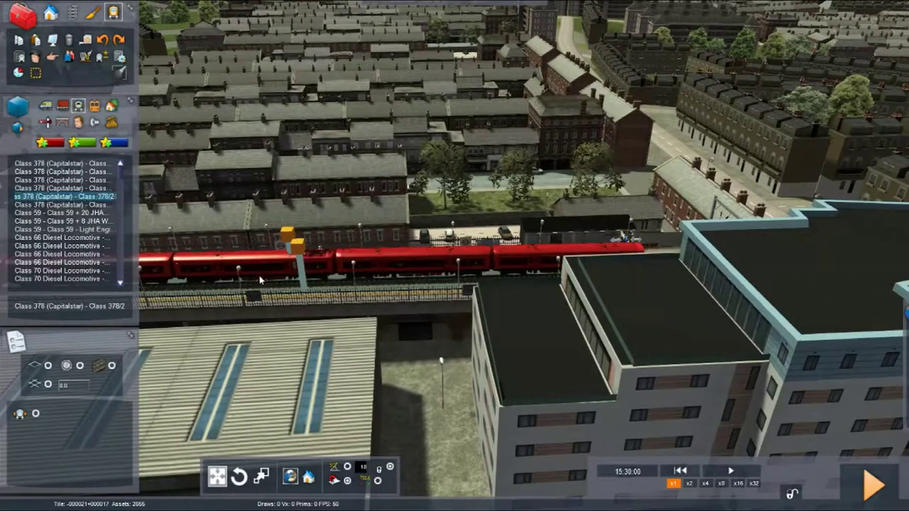
click(260, 275)
right_drag(217, 333, 288, 323)
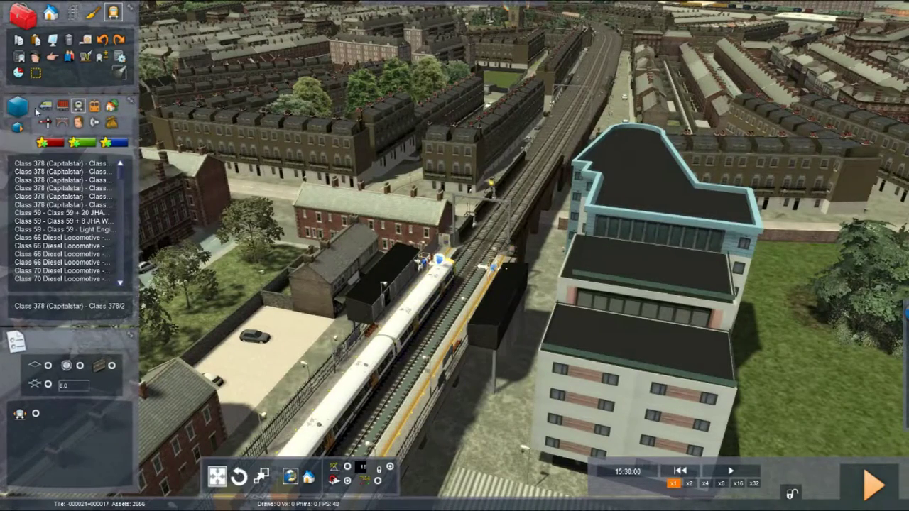
Review the services in the timetable view and rename the Service2 service as AI 2
click(19, 73)
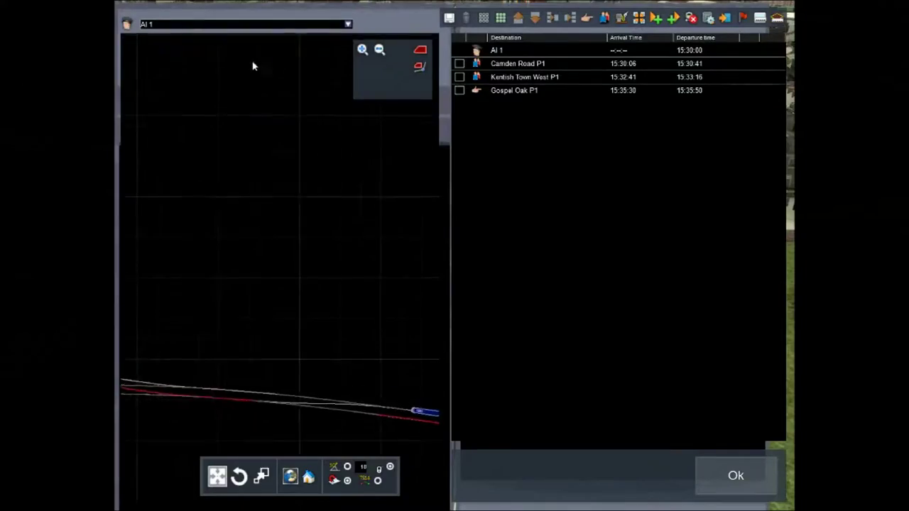
click(347, 25)
click(196, 48)
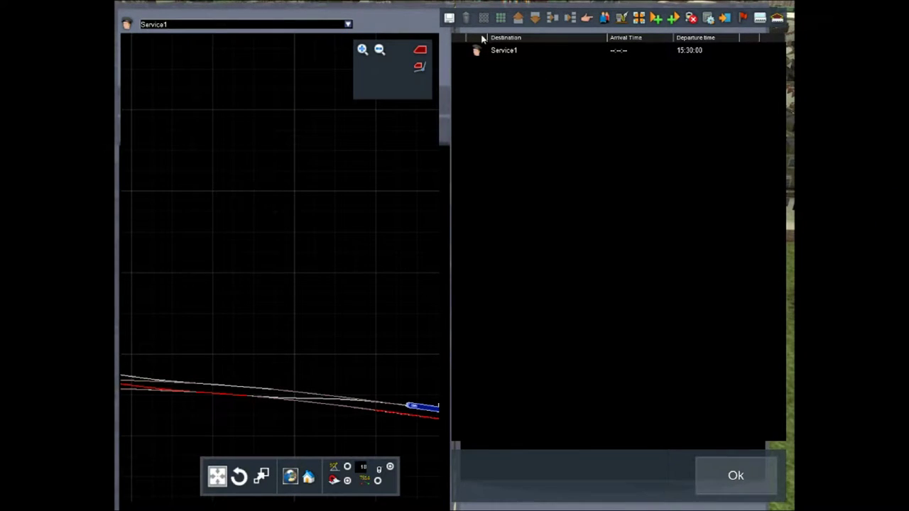
click(348, 25)
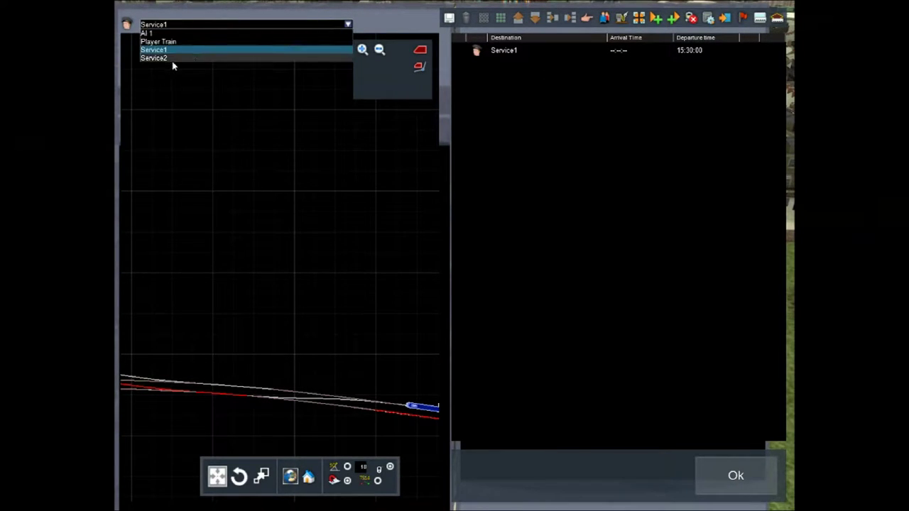
click(181, 62)
click(481, 50)
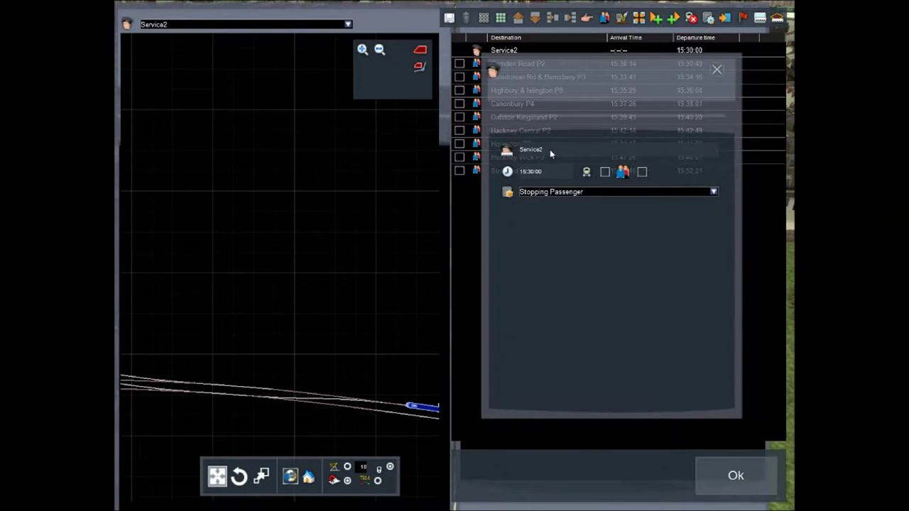
key(BackSpace)
key(BackSpace)
key(BackSpace)
key(BackSpace)
key(BackSpace)
key(BackSpace)
key(BackSpace)
key(Return)
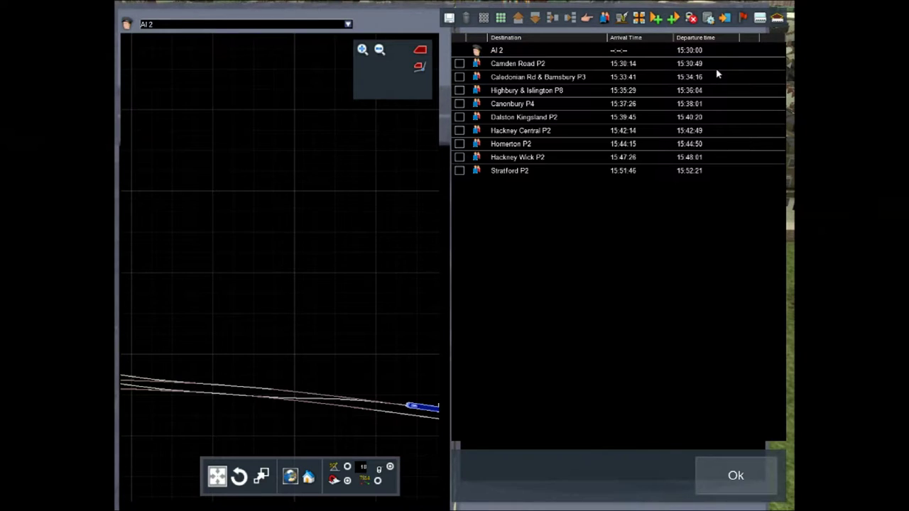
Set the service class of Service1 to Stopping Passenger
click(347, 24)
click(152, 49)
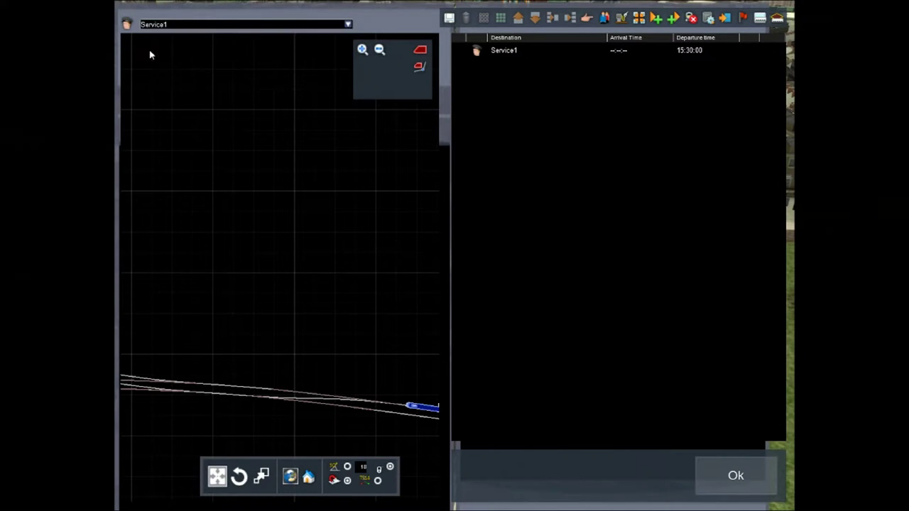
click(477, 51)
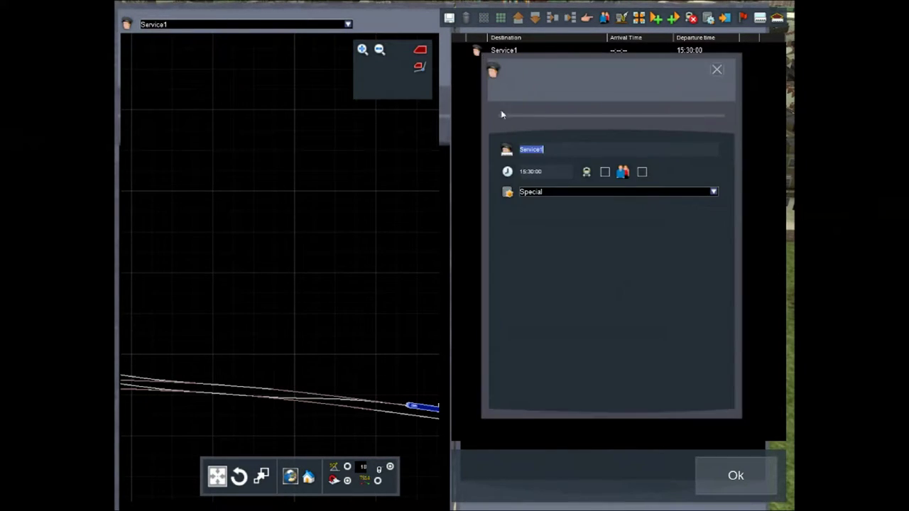
click(713, 192)
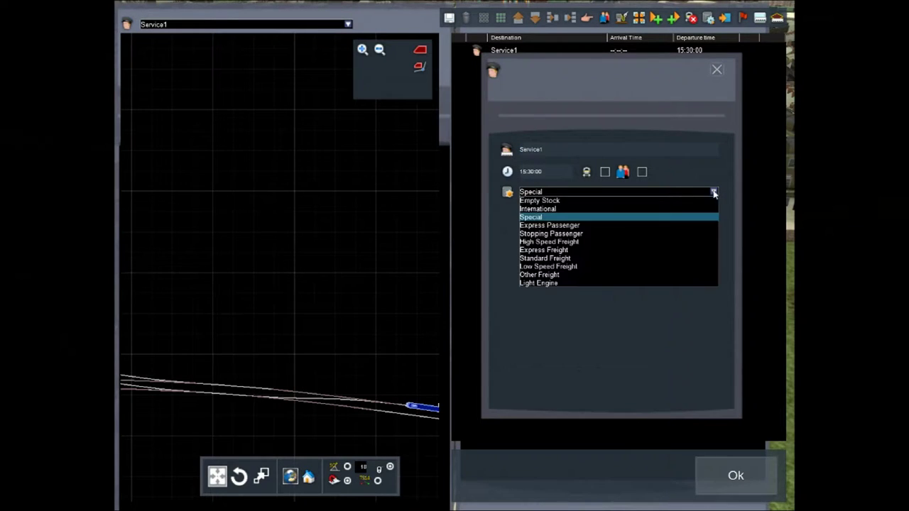
click(573, 234)
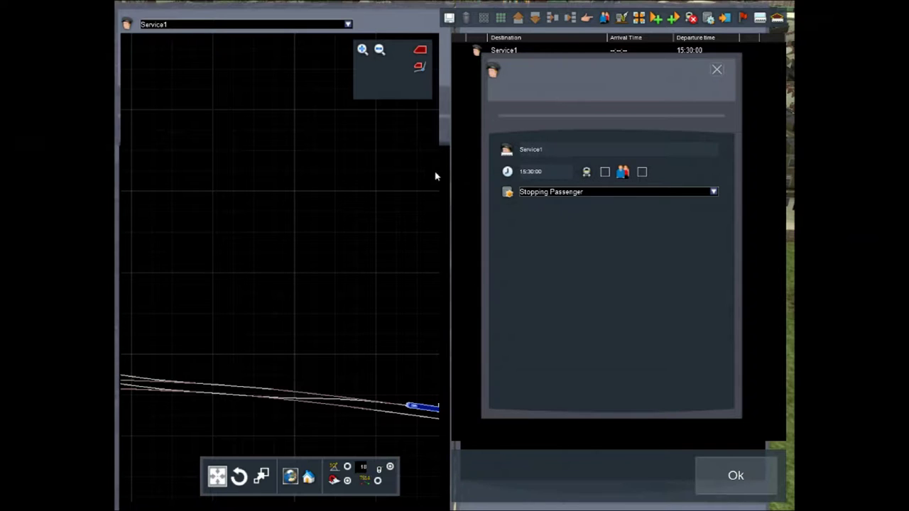
click(715, 71)
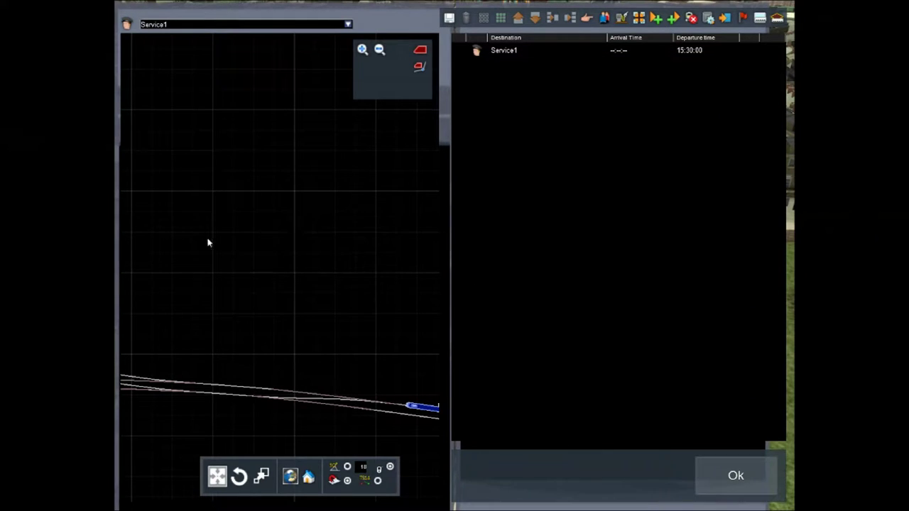
Add a passenger stop at Kentish Town West P2 to the Service1 timetable
scroll(291, 254, down, 10)
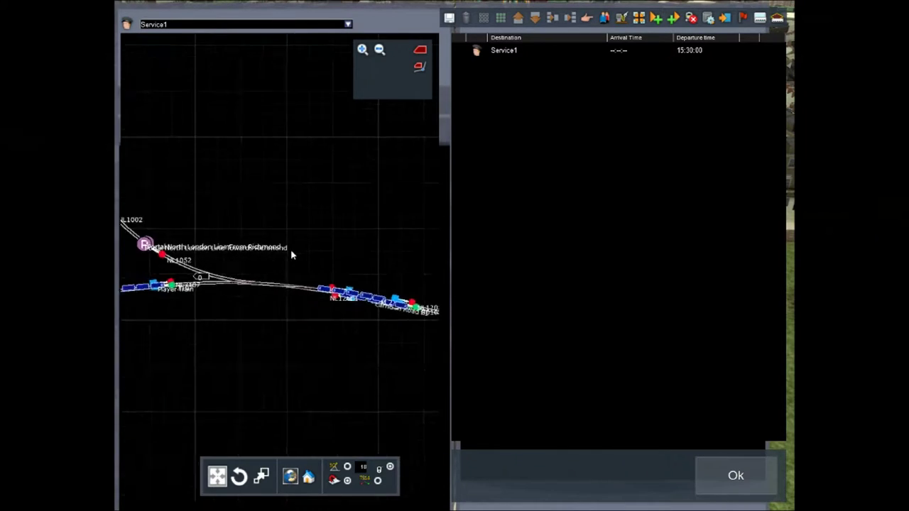
scroll(232, 234, up, 2)
drag(145, 93, 287, 303)
scroll(256, 158, up, 5)
drag(248, 170, 286, 217)
scroll(286, 234, up, 3)
drag(275, 274, 347, 154)
click(603, 18)
double_click(480, 65)
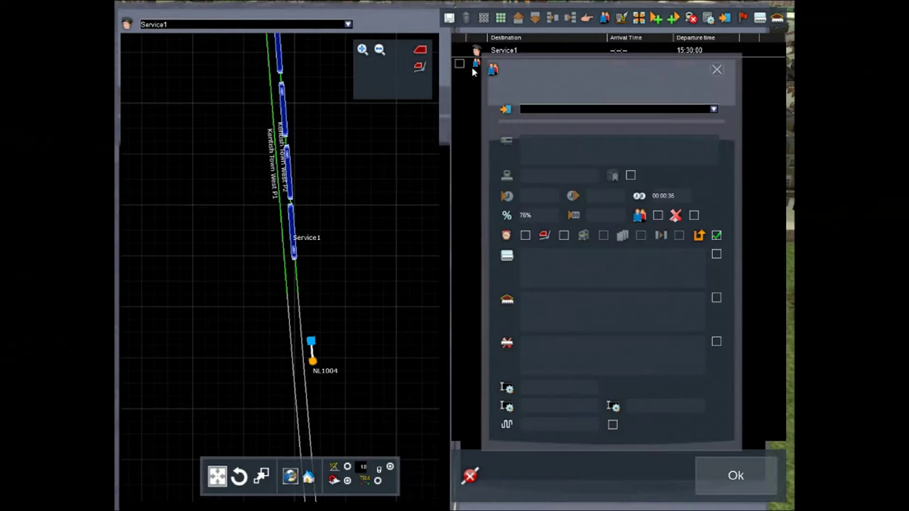
click(296, 268)
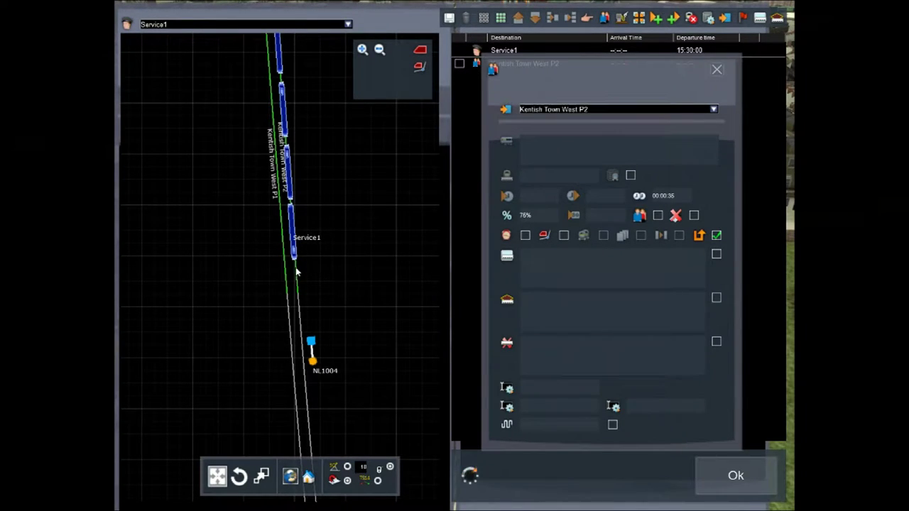
click(715, 71)
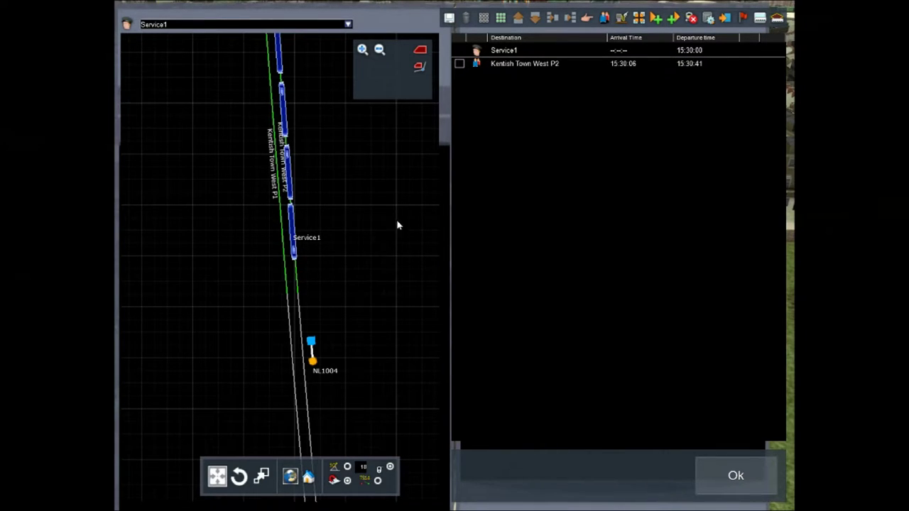
Check the Player Train and AI 1 timetables and set Service1's stop duration at Kentish Town West P2 to 00:03:00
click(477, 64)
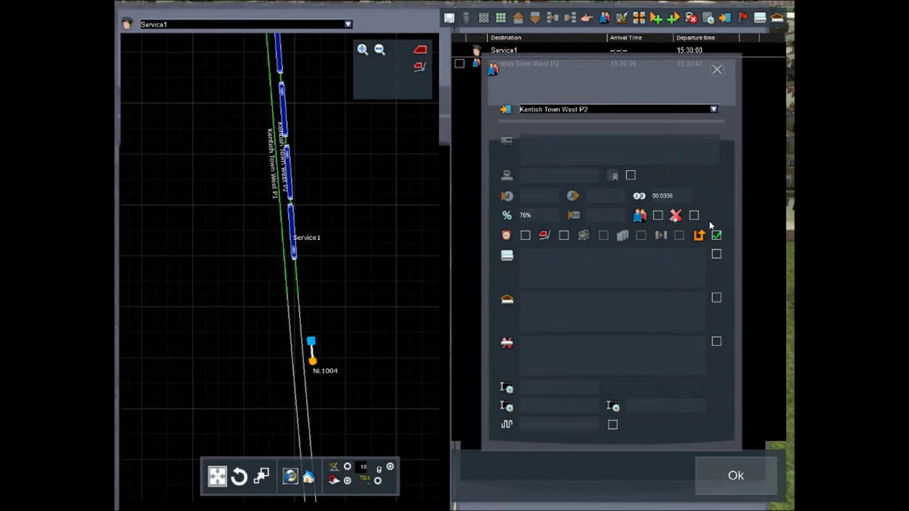
key(Return)
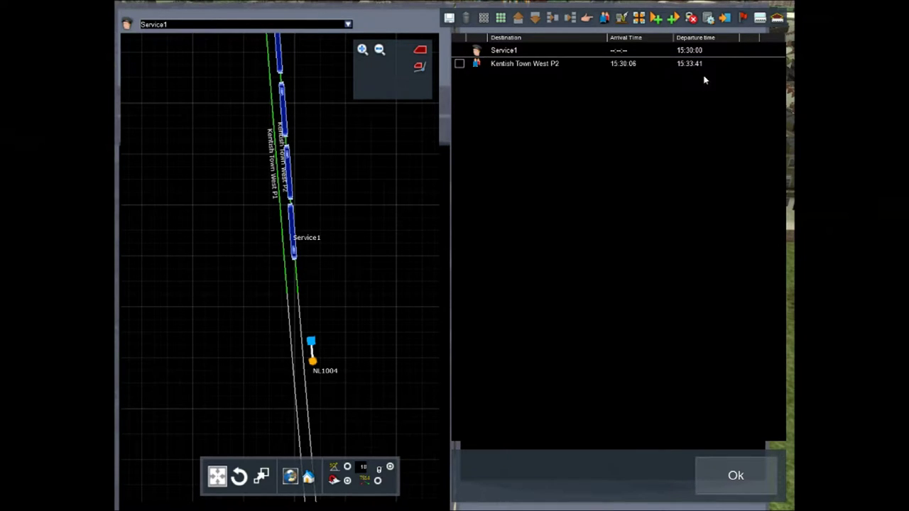
click(348, 24)
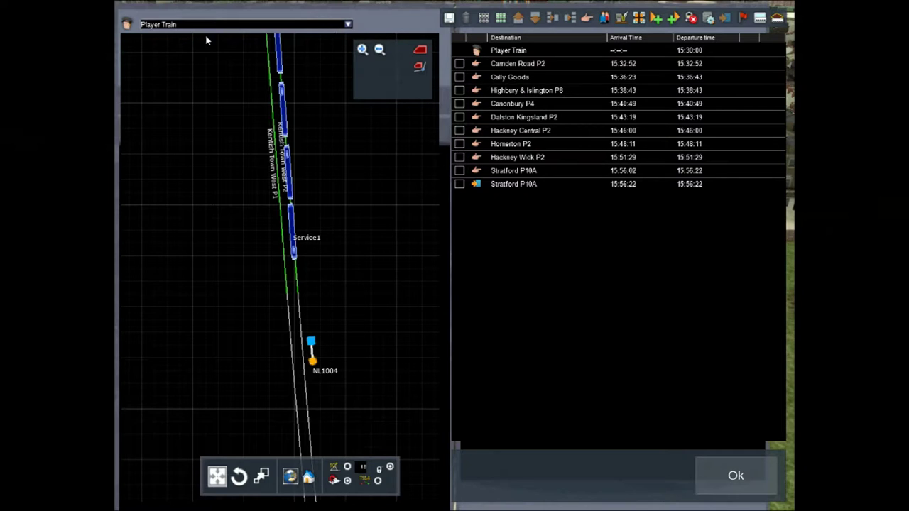
click(348, 24)
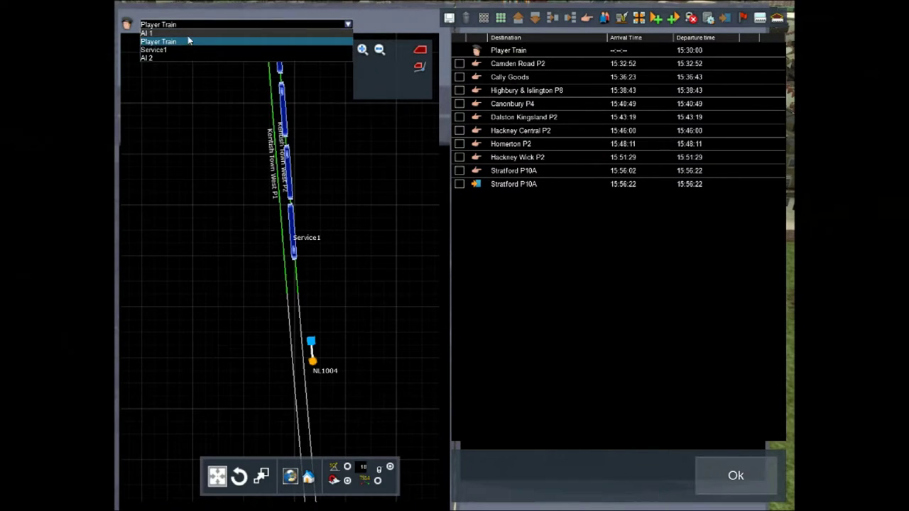
click(171, 57)
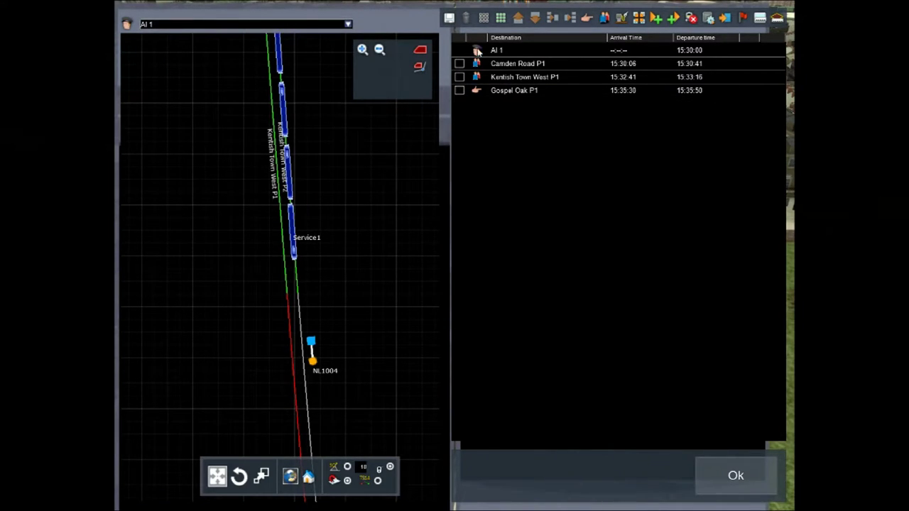
click(348, 24)
click(158, 48)
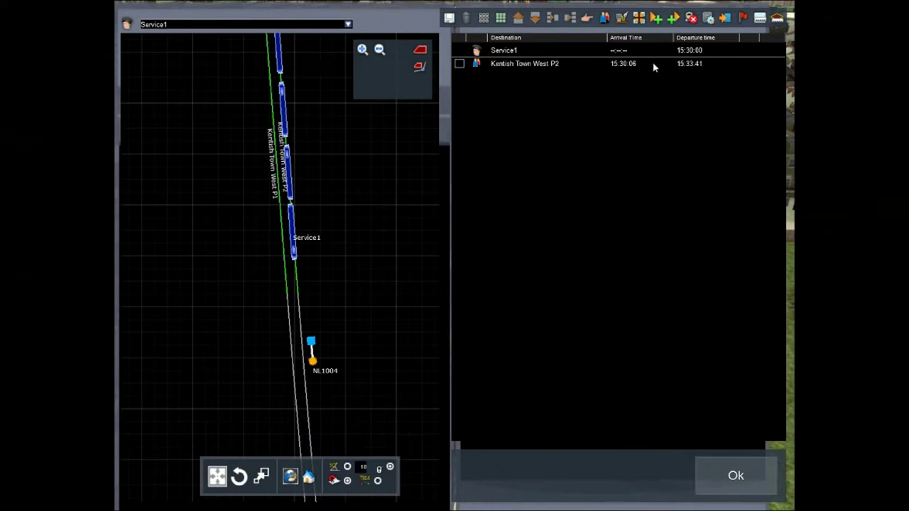
click(474, 64)
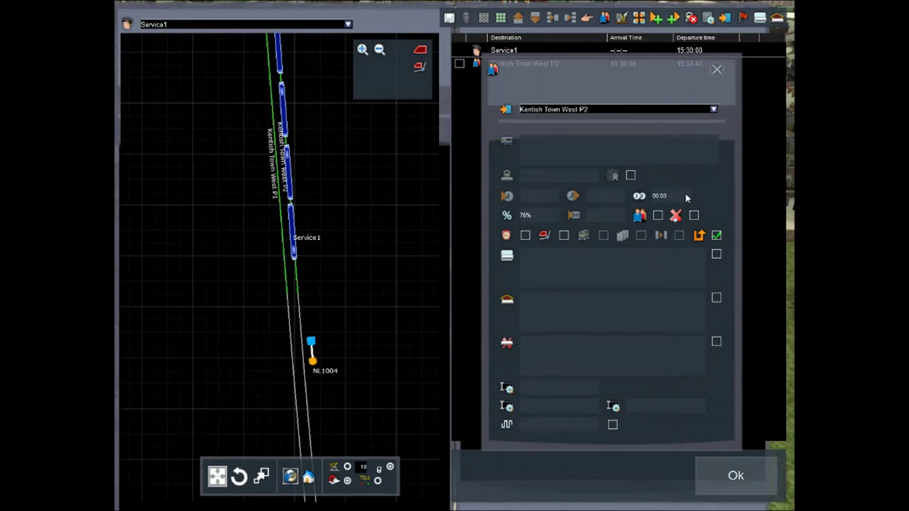
text(:00)
key(Return)
click(717, 71)
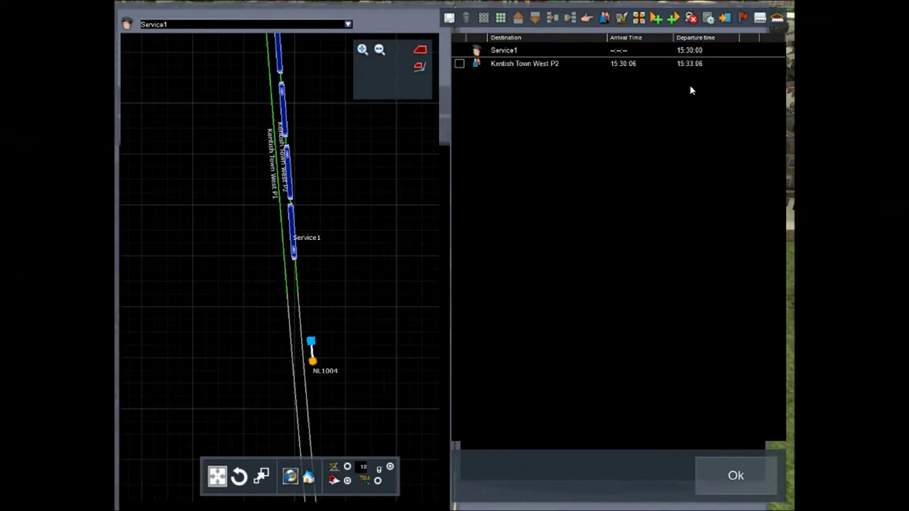
Leave the timetable view and inspect the line and the Freightliner train in the 3D world
click(760, 490)
key(Up)
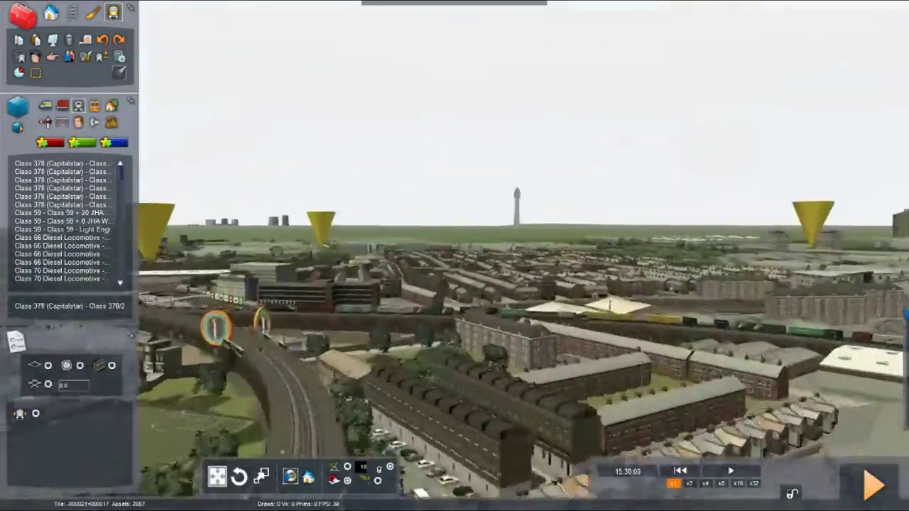
right_drag(454, 256, 228, 305)
right_drag(454, 255, 717, 206)
key(Up)
key(Up)
mouse_move(580, 362)
right_down()
mouse_move(550, 298)
mouse_move(580, 361)
right_up()
key(Up)
right_drag(459, 373, 554, 361)
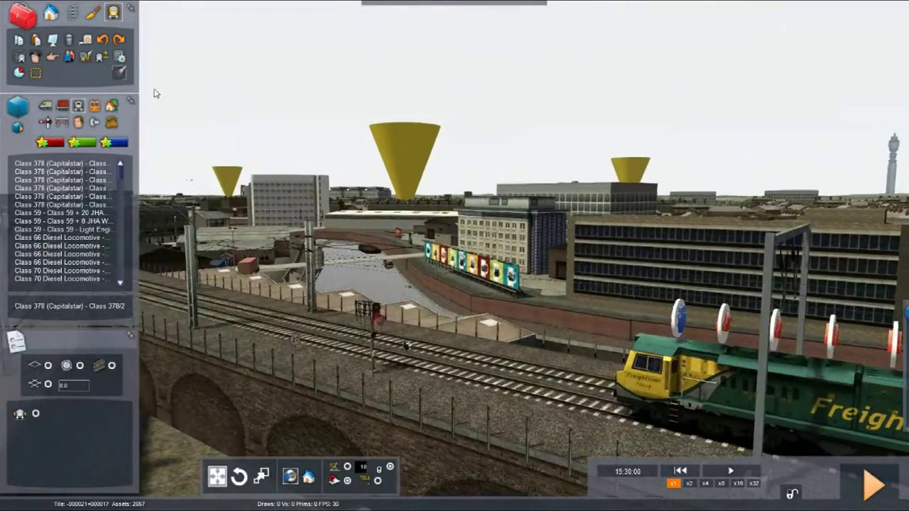
Mark the Player Train service as the one driven by the player
click(19, 73)
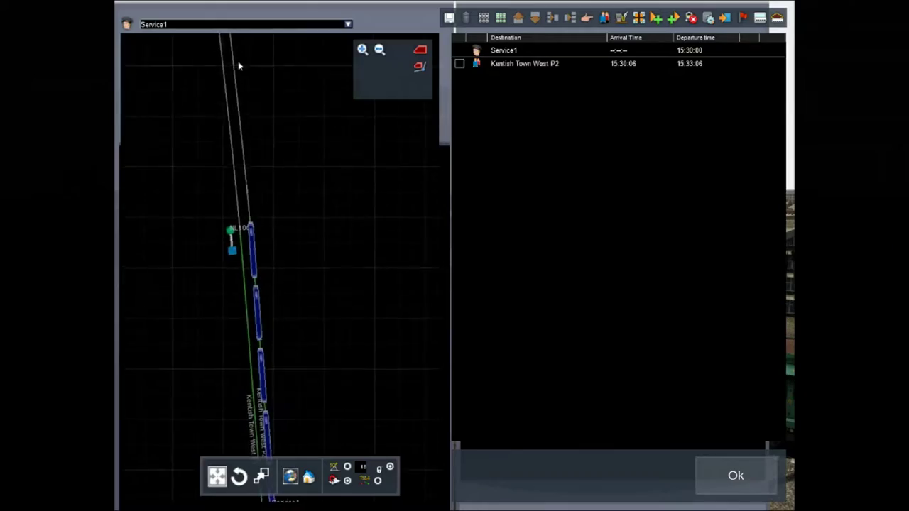
click(346, 25)
click(193, 48)
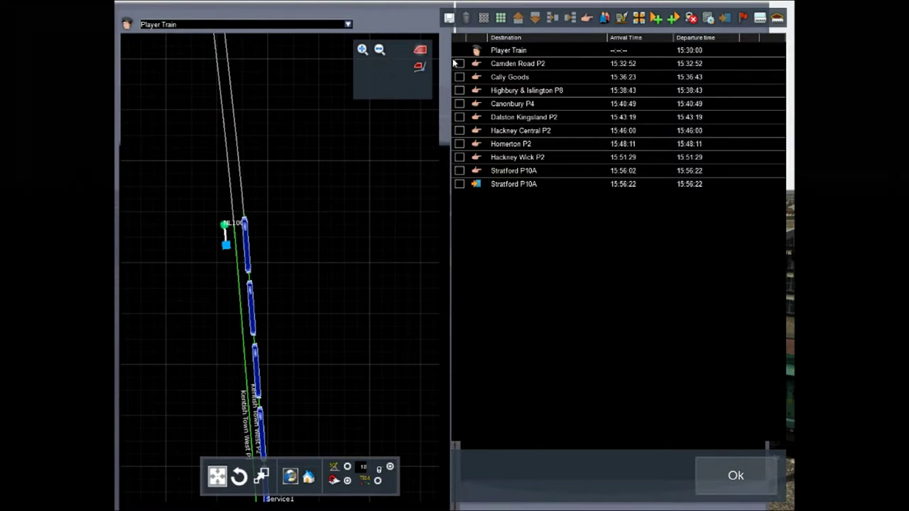
click(483, 52)
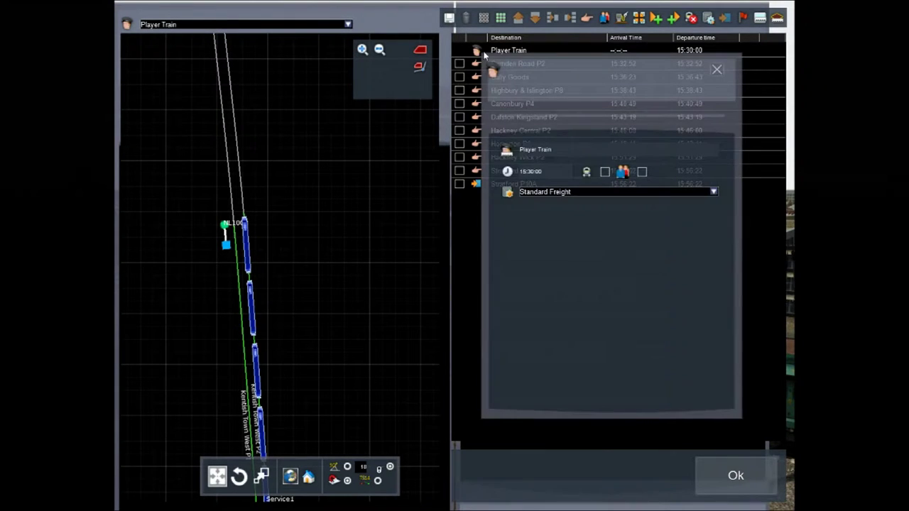
click(604, 171)
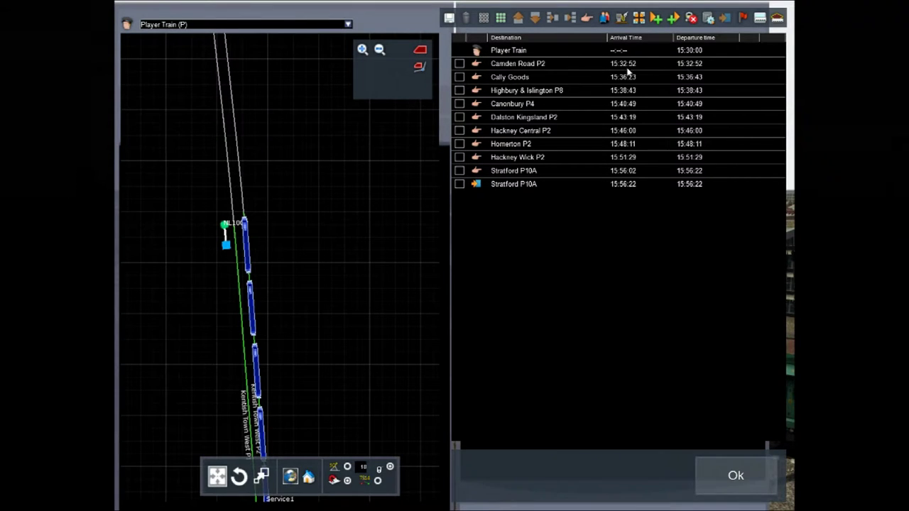
Add a second passenger stop at Camden Road P2 to the Service1 timetable
click(348, 24)
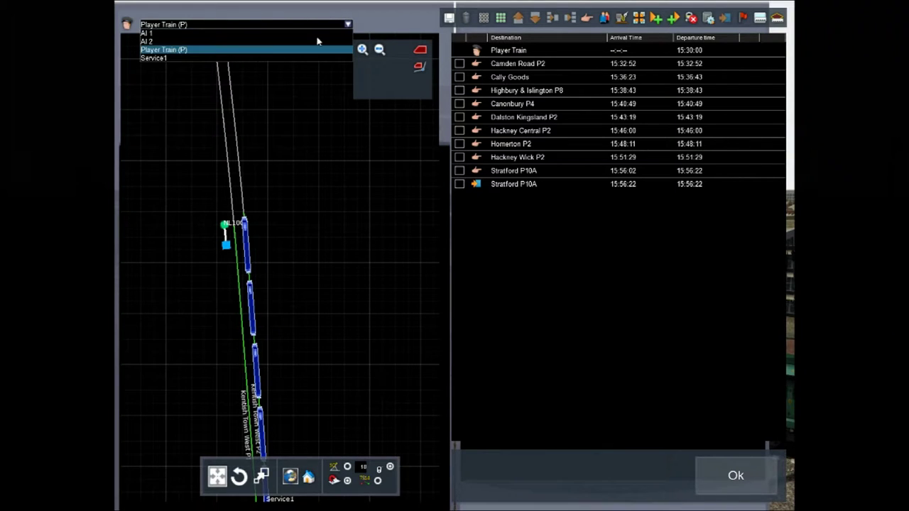
click(155, 58)
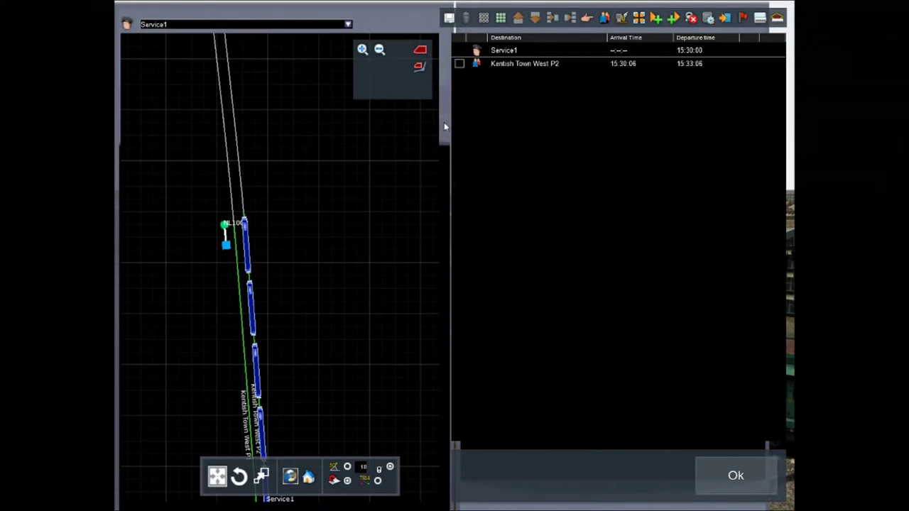
click(604, 18)
scroll(359, 319, down, 5)
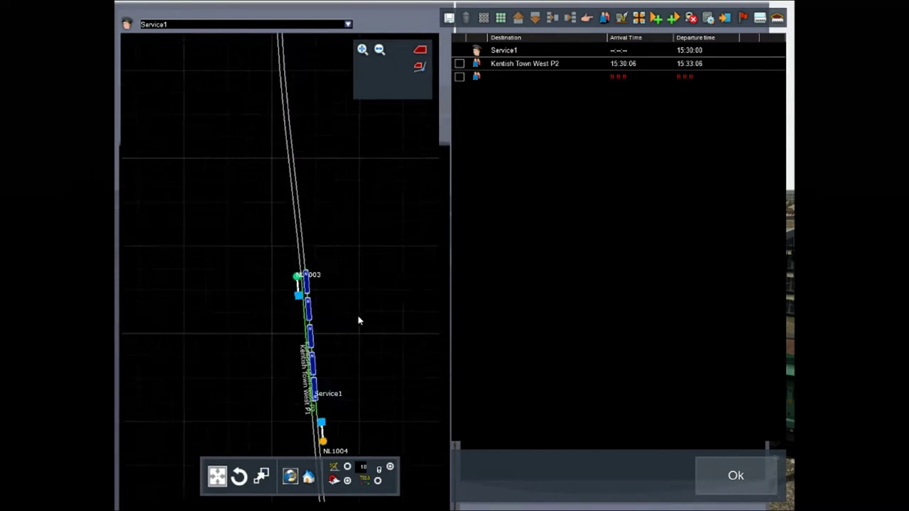
drag(359, 278, 313, 220)
drag(351, 319, 254, 288)
scroll(355, 347, up, 3)
drag(355, 347, 264, 300)
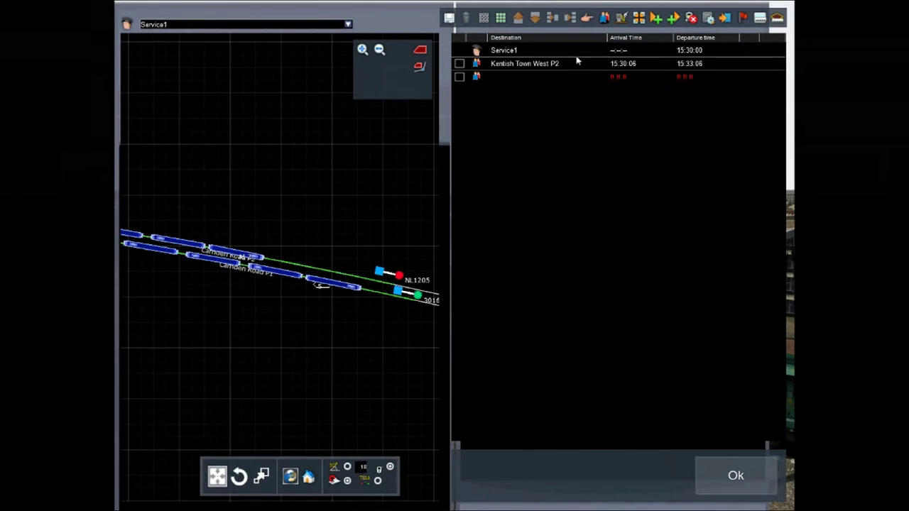
double_click(475, 76)
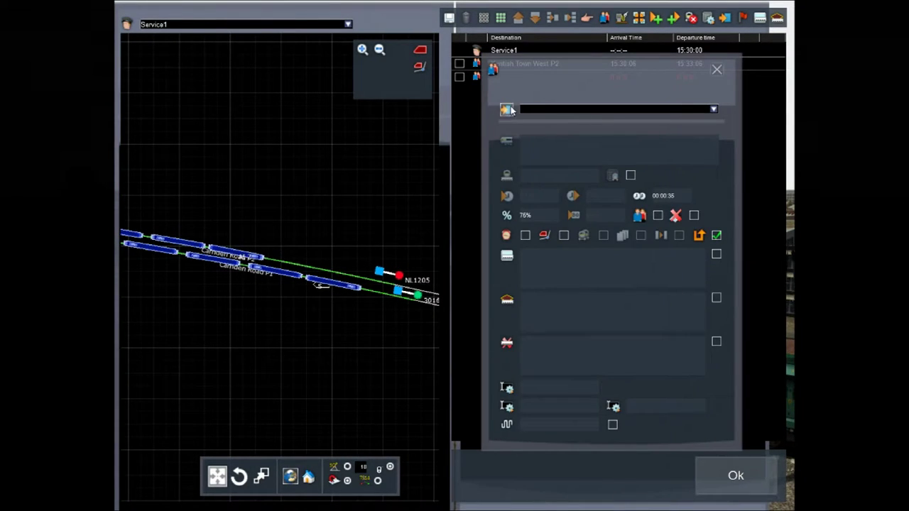
click(287, 266)
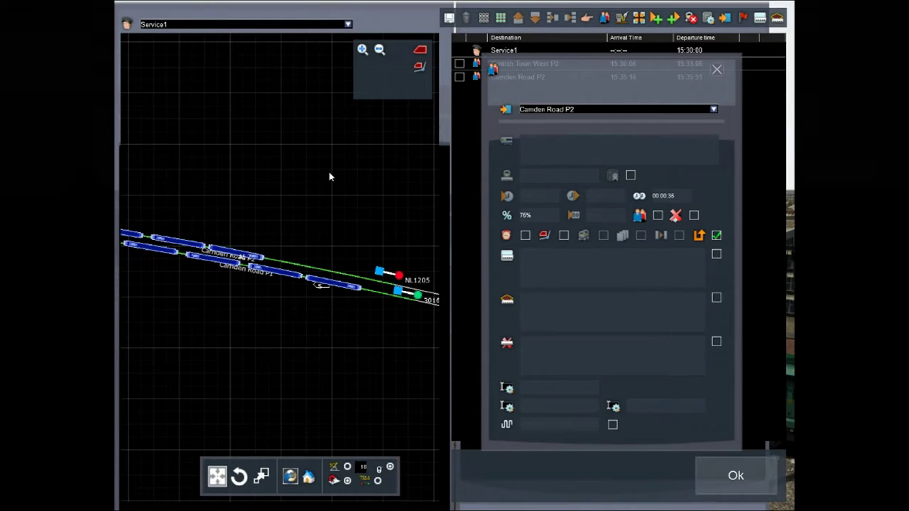
click(717, 69)
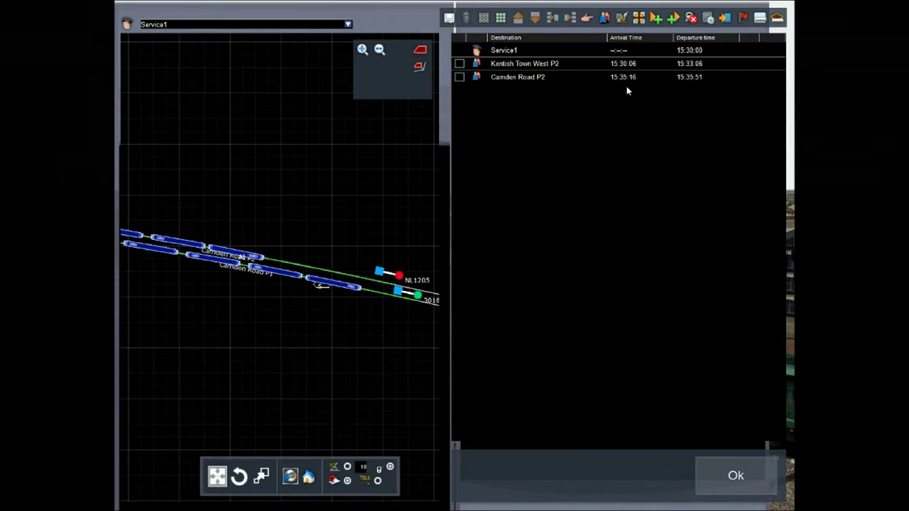
Check the Player Train timetable and set Service1's stop duration at Kentish Town West P2 to 00:02:30
click(347, 24)
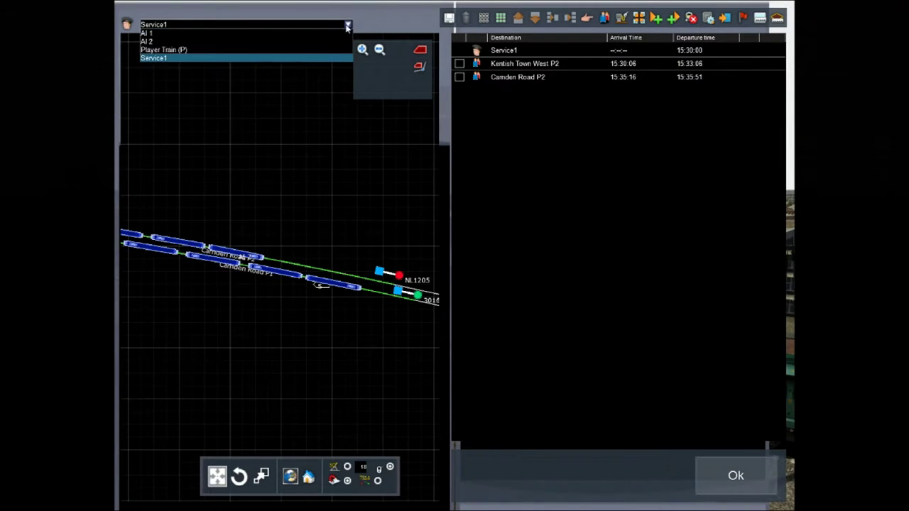
click(211, 51)
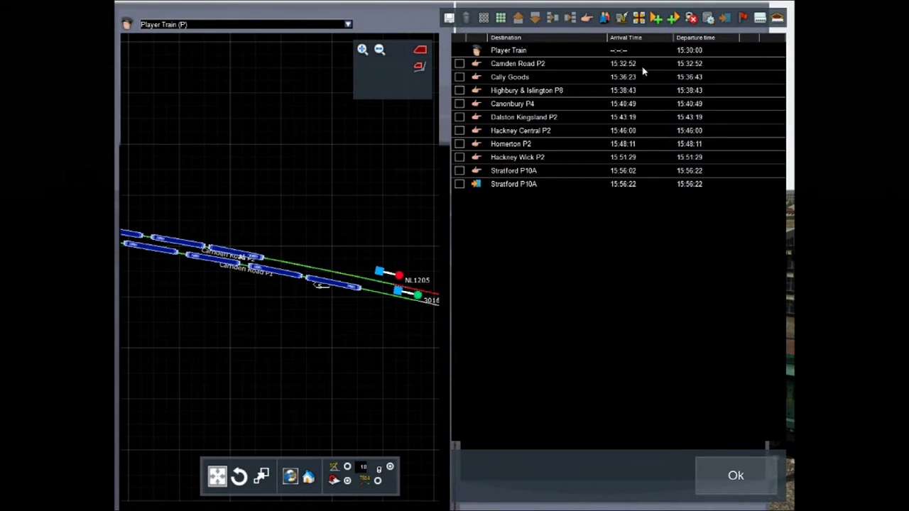
click(347, 24)
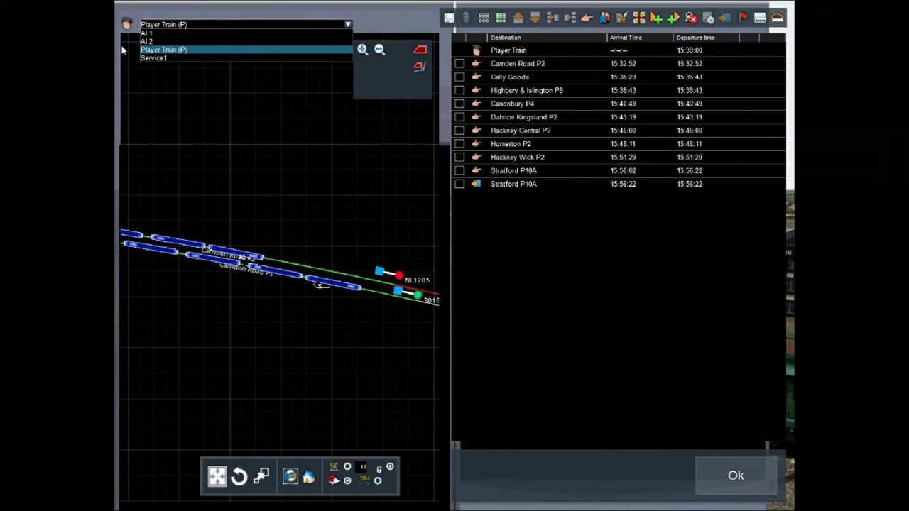
click(158, 60)
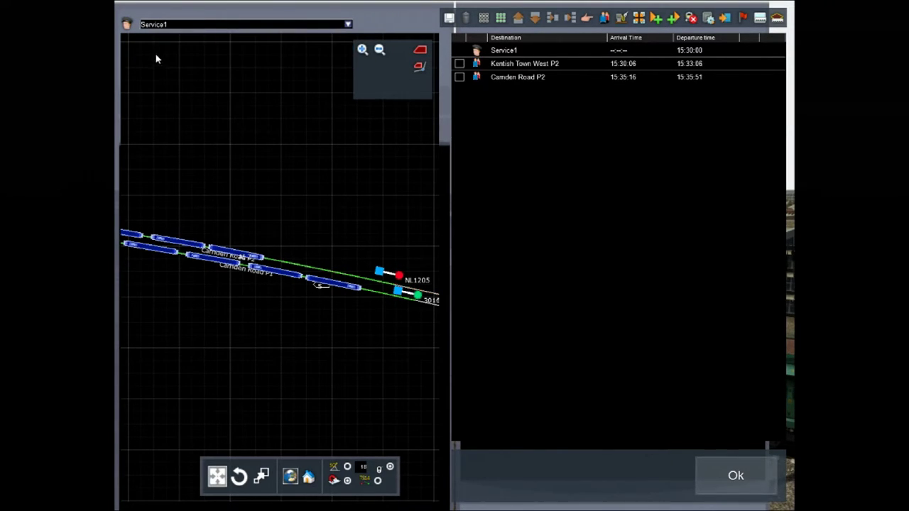
click(475, 65)
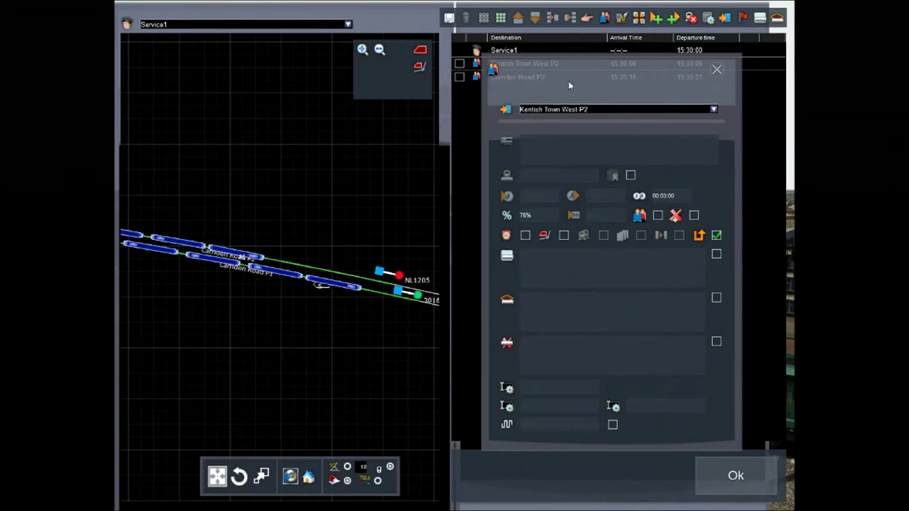
click(663, 198)
key(Return)
click(719, 72)
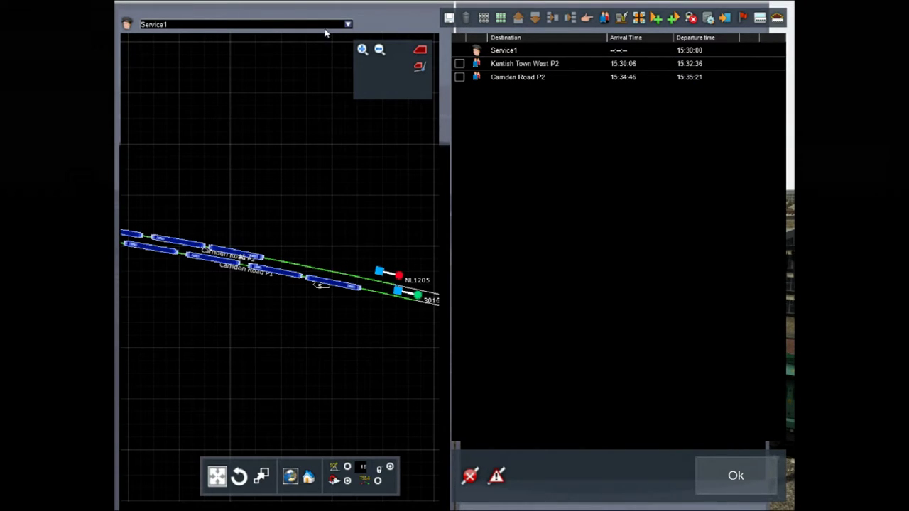
Review the Player Train and AI 1 timetables and set Service1's stop duration at Kentish Town West P2 to 00:02:50
click(348, 26)
click(192, 51)
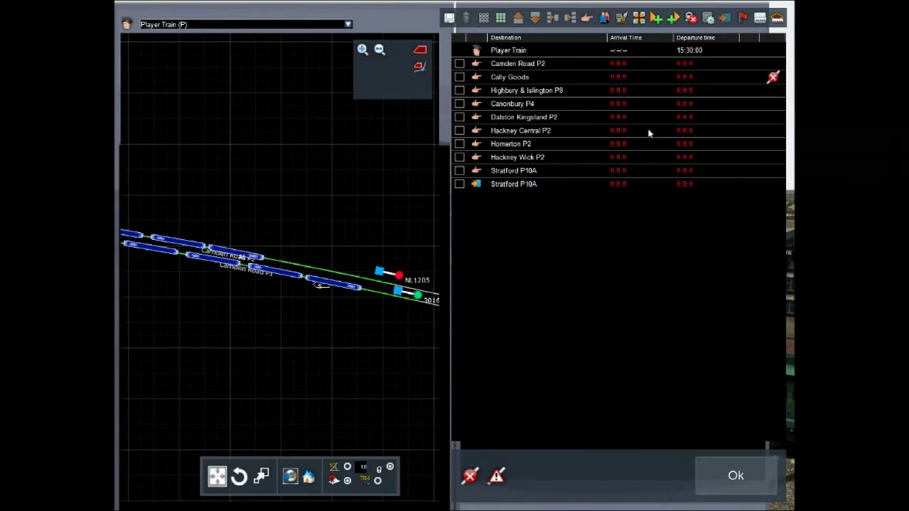
click(348, 25)
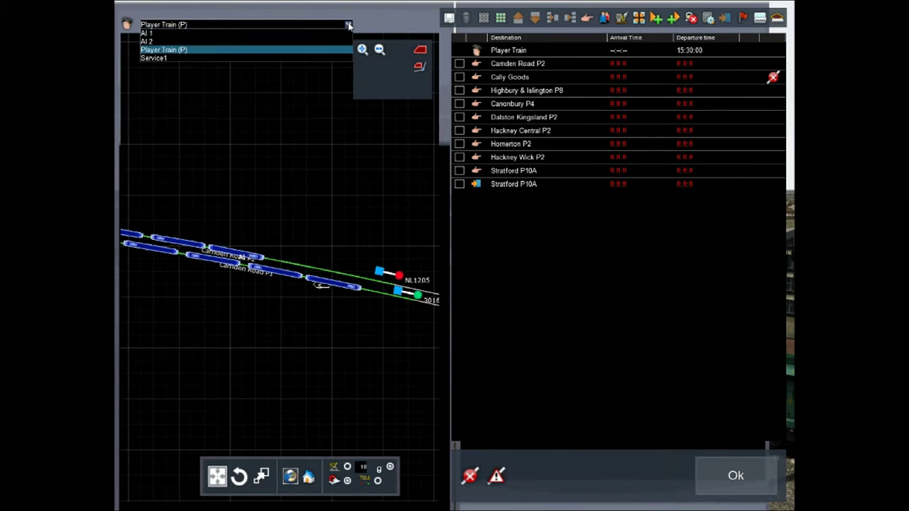
click(164, 40)
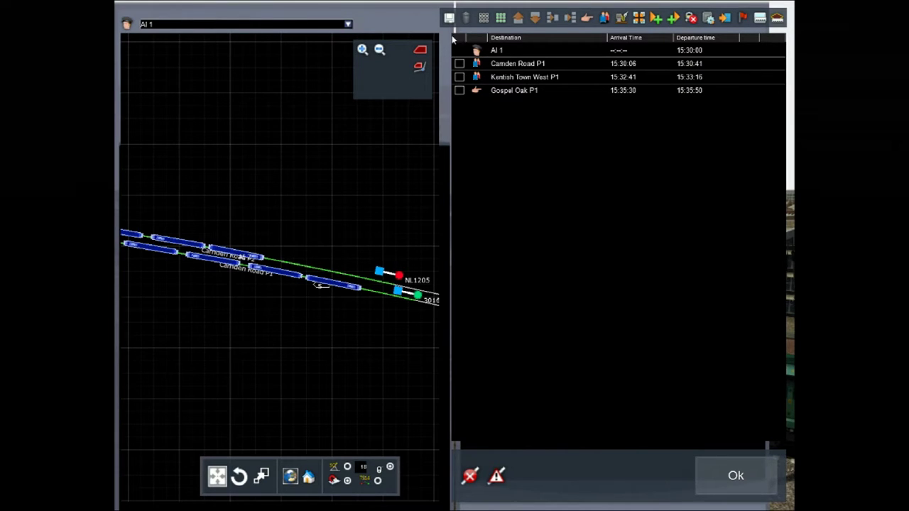
click(348, 24)
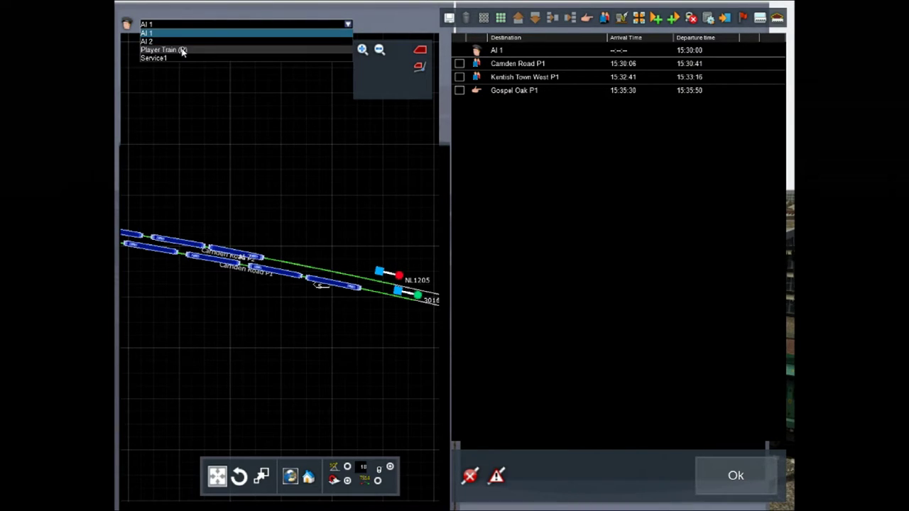
click(163, 57)
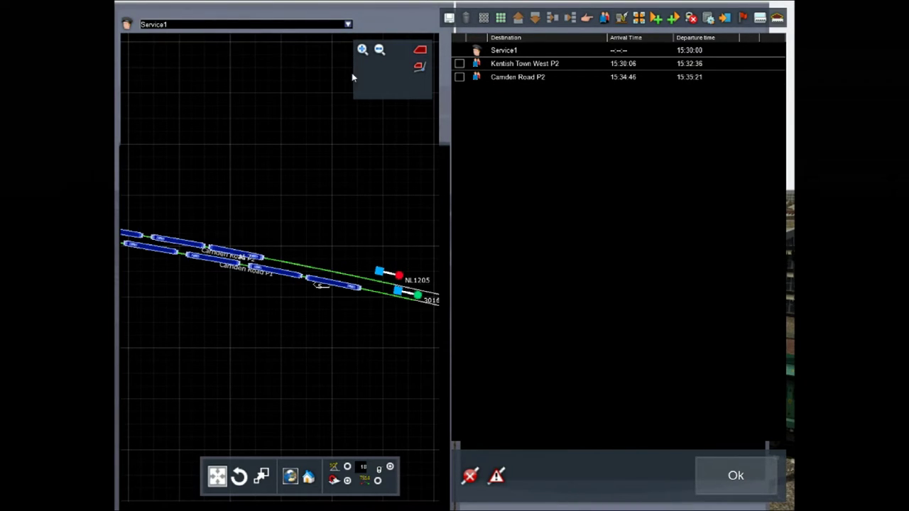
double_click(480, 65)
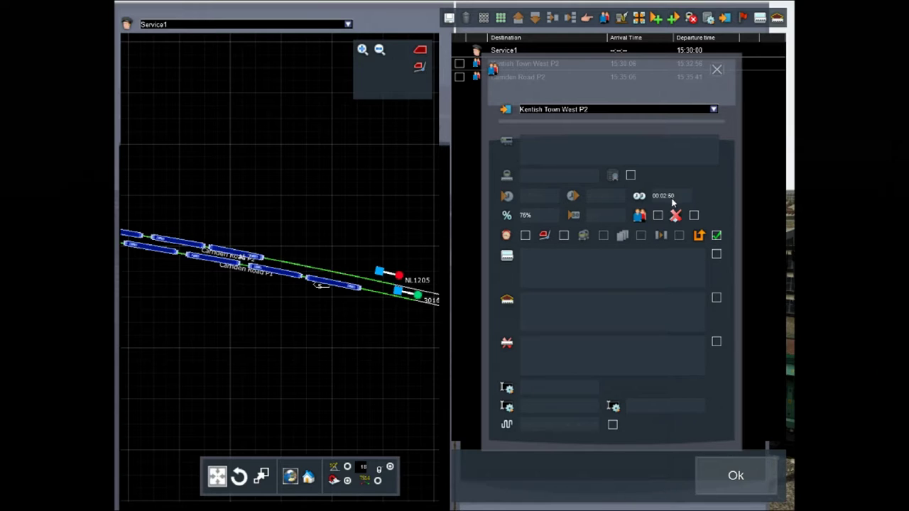
click(716, 70)
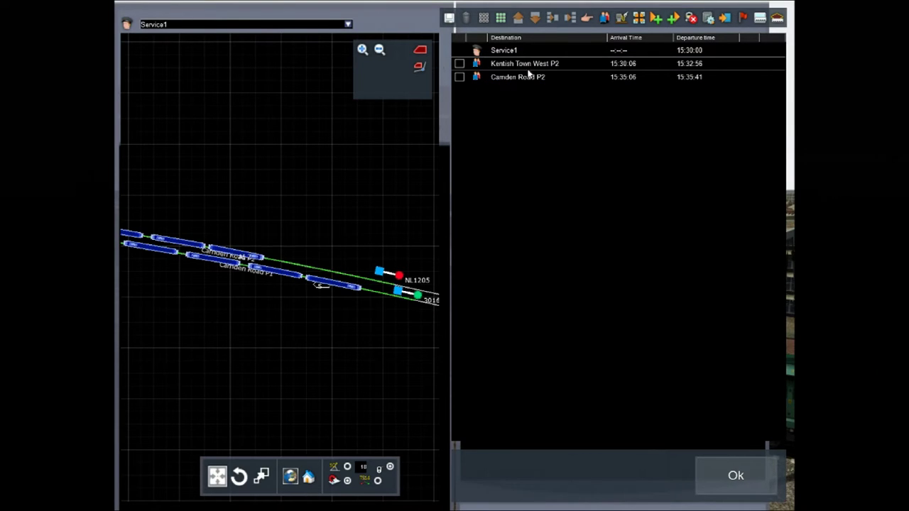
Compare the Player Train and Service1 times at Camden Road P2 and examine the tracks, junction and signals around Camden Road on the map
click(346, 24)
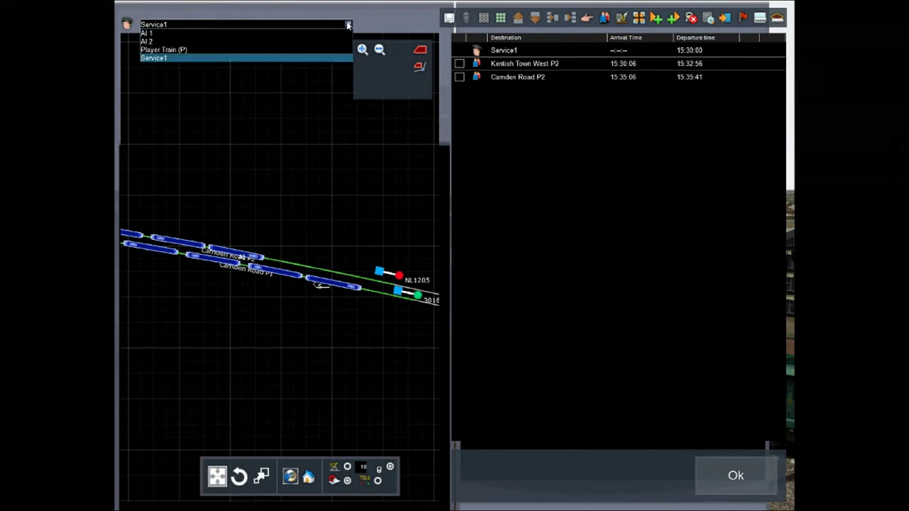
click(182, 49)
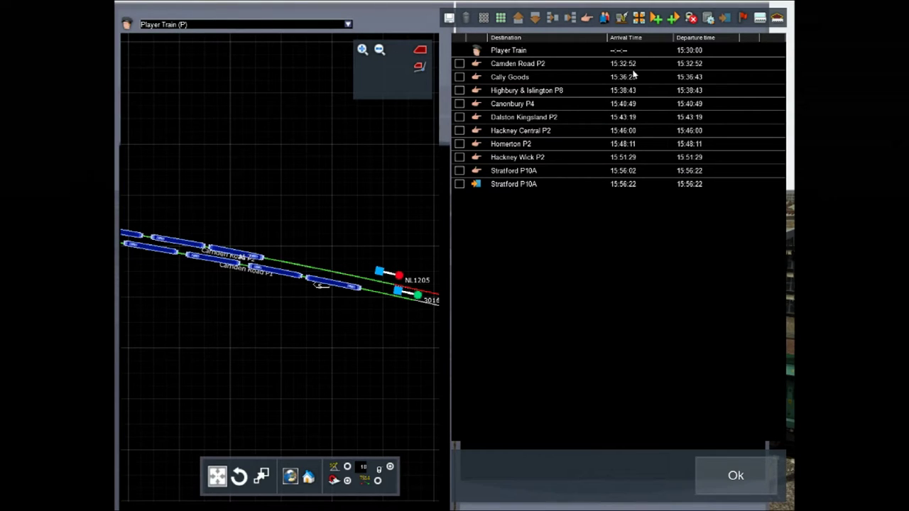
click(348, 24)
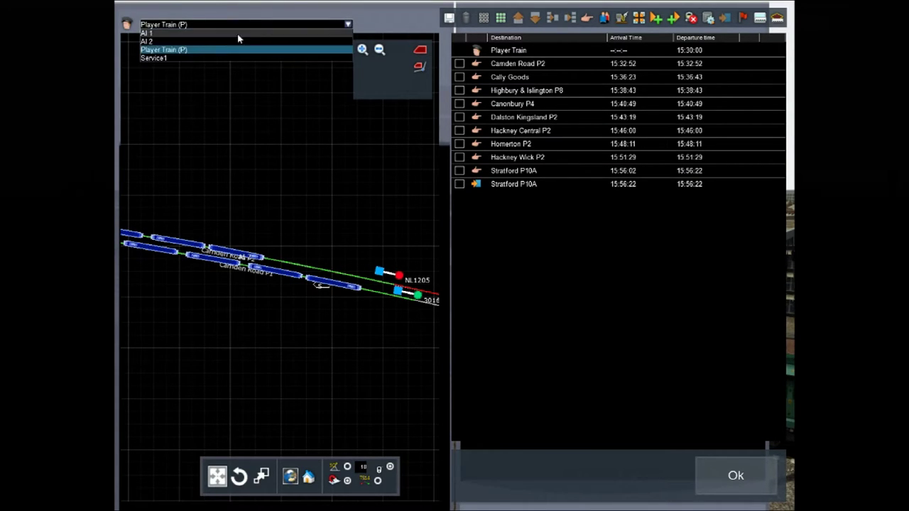
click(178, 58)
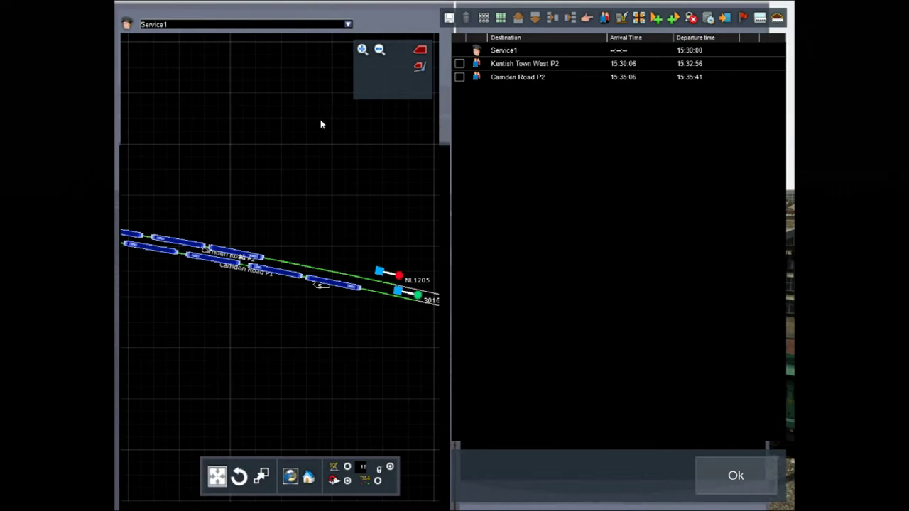
drag(394, 242, 298, 201)
drag(149, 166, 365, 184)
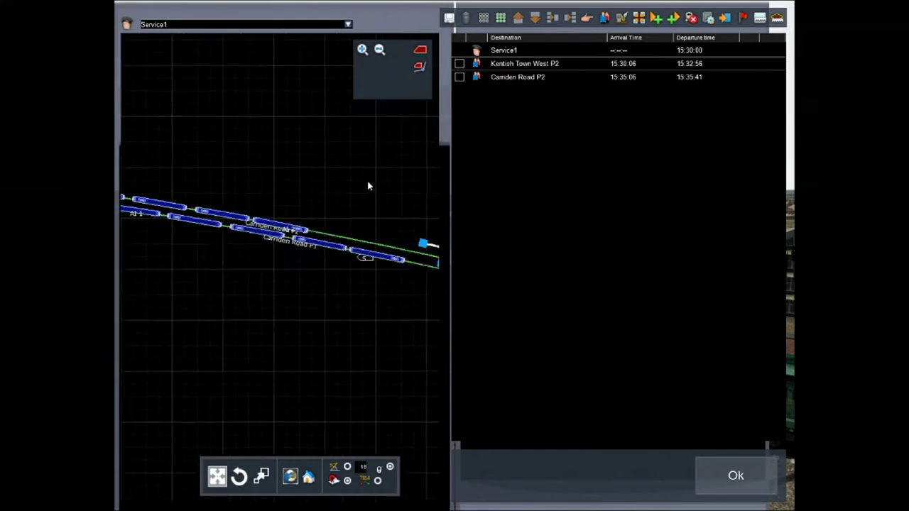
scroll(168, 142, down, 5)
drag(164, 148, 259, 215)
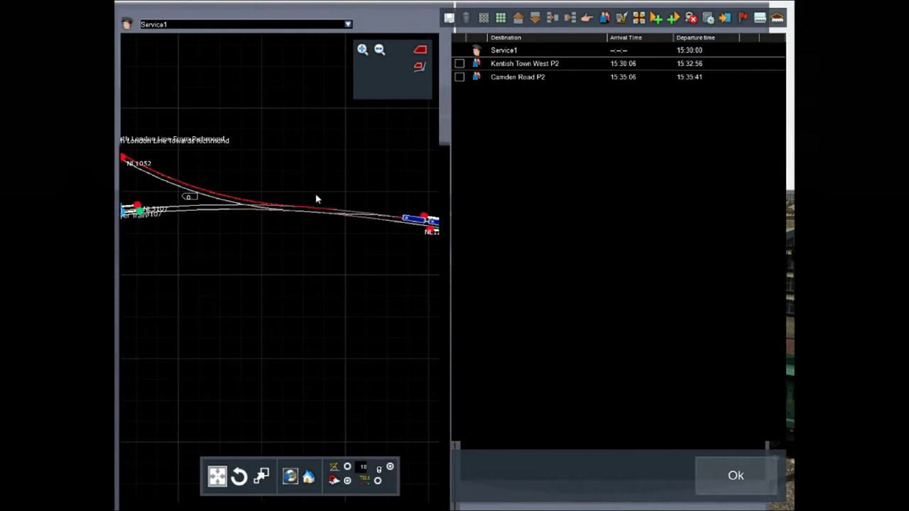
drag(208, 181, 305, 208)
drag(227, 169, 270, 180)
scroll(264, 130, up, 5)
drag(239, 128, 142, 186)
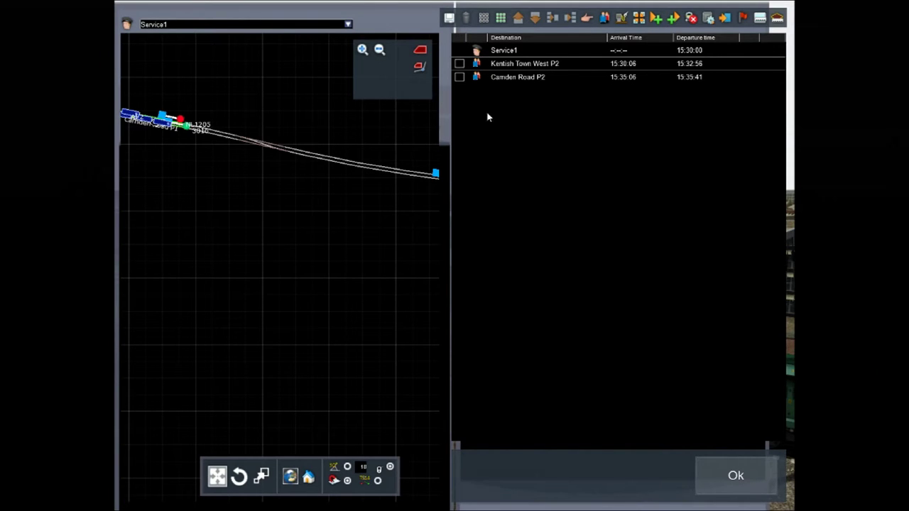
drag(176, 188, 358, 217)
scroll(247, 176, up, 2)
click(347, 24)
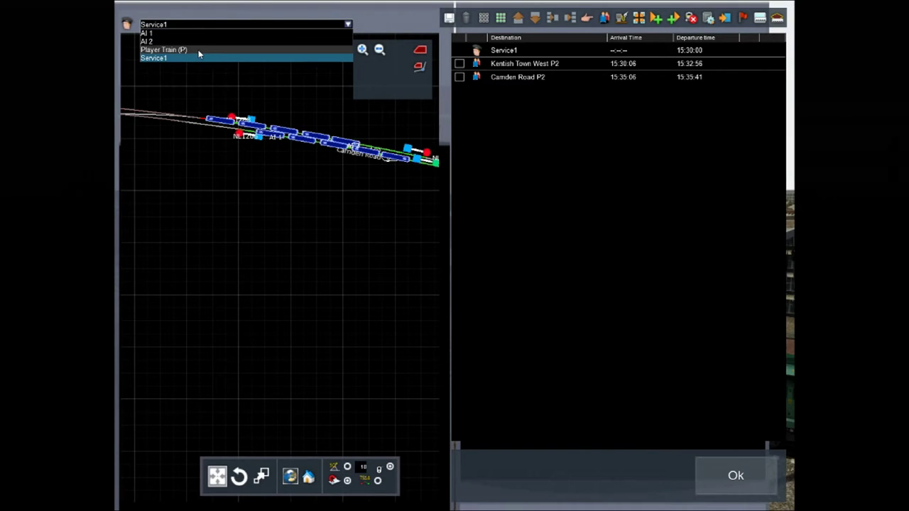
Set Service1's stop duration at Kentish Town West P2 to 00:02:40 and move the stop's properties window aside
double_click(478, 66)
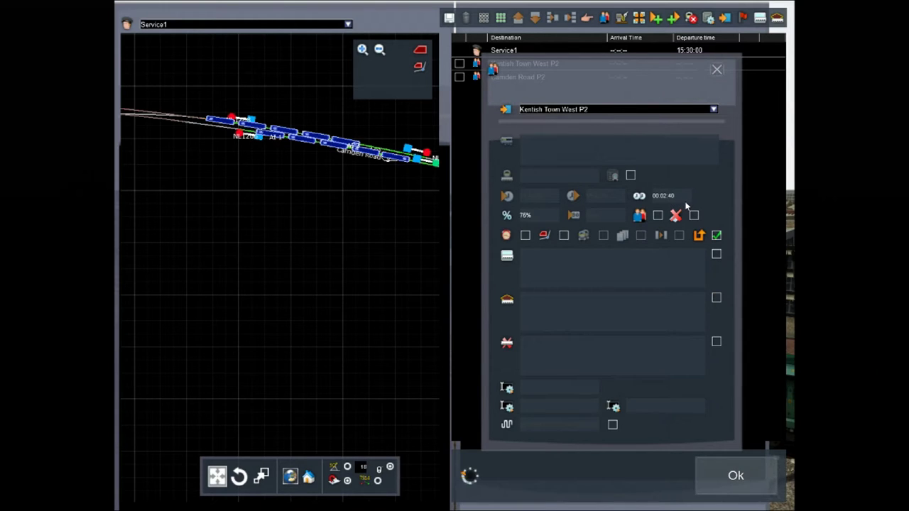
drag(672, 92, 625, 110)
click(670, 107)
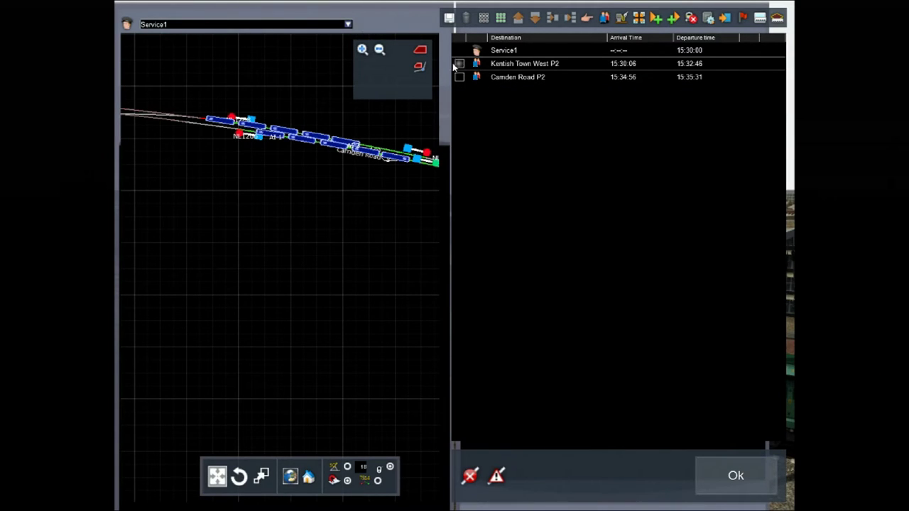
Check the Camden Road P2 stop settings and set Service1's stop duration at Kentish Town West P2 to 00:02:45
double_click(476, 78)
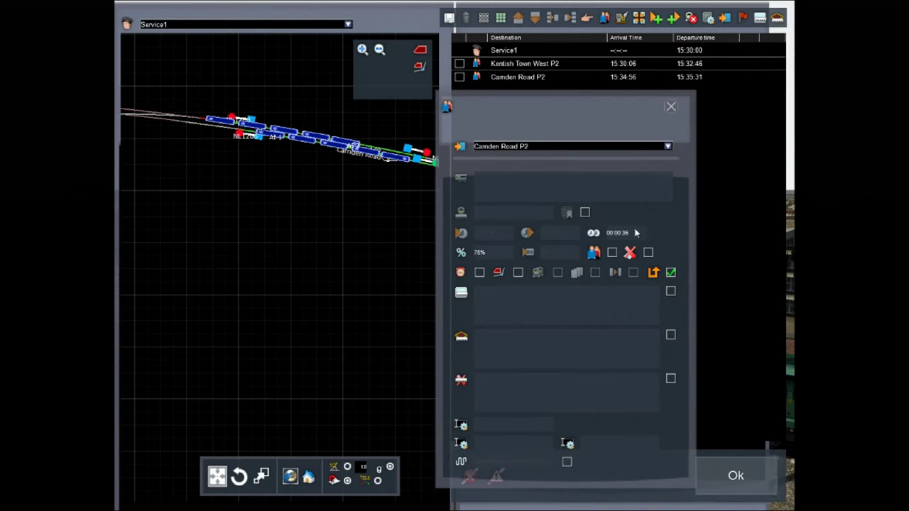
click(671, 107)
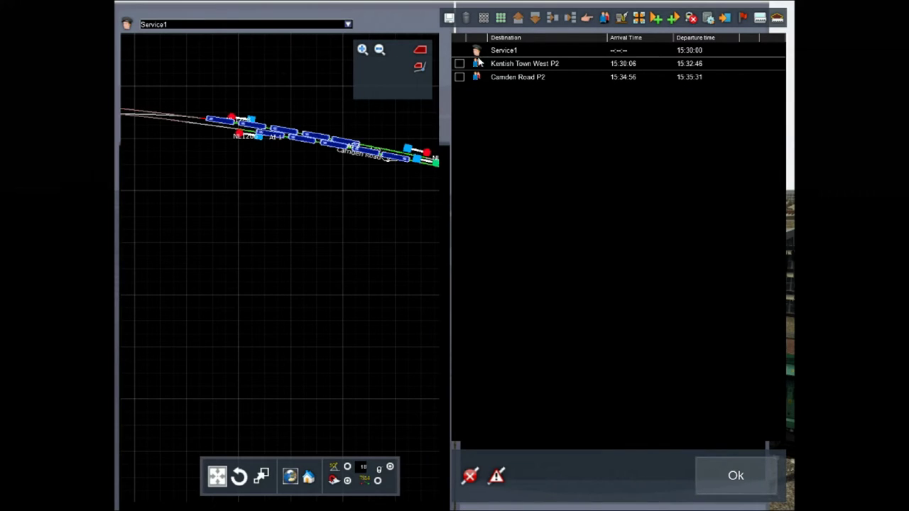
double_click(476, 64)
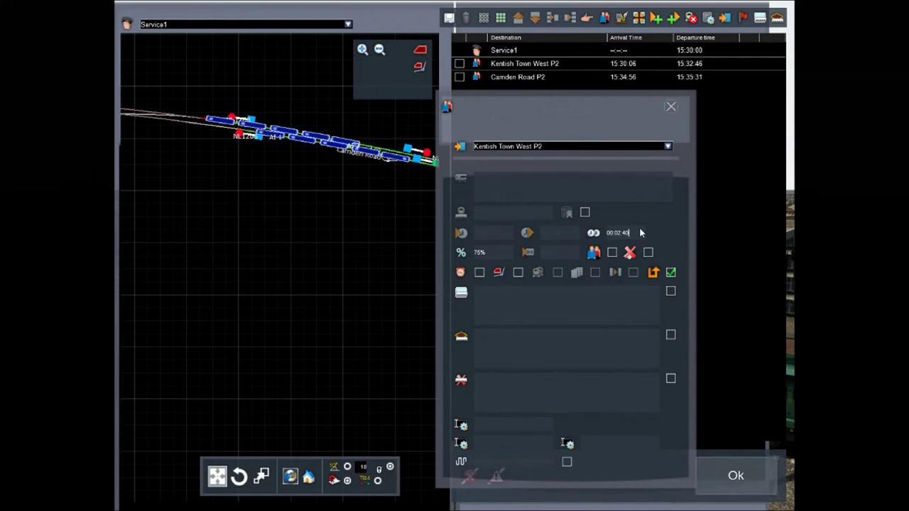
key(Return)
click(670, 108)
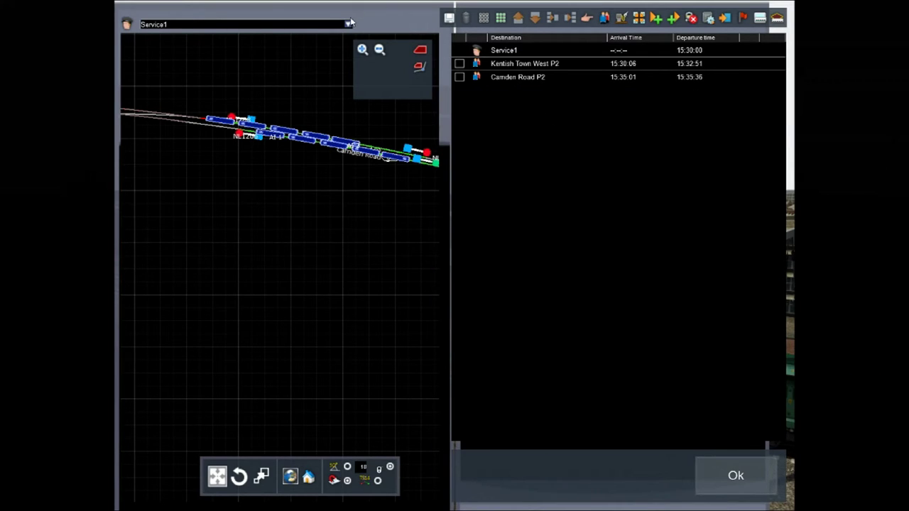
Examine the junction where the Player Train and Service1 routes meet near Camden Road, and check the Player Train timetable
drag(305, 287, 155, 222)
scroll(276, 219, down, 5)
drag(333, 226, 259, 200)
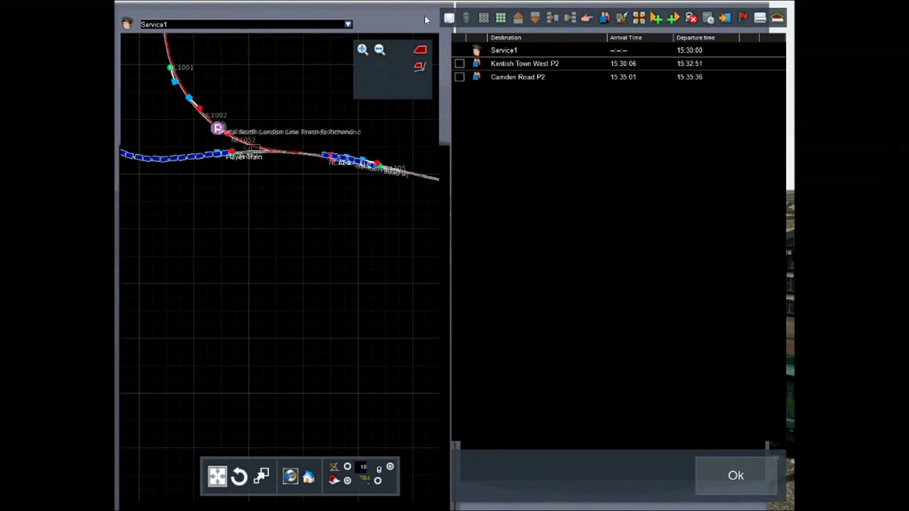
click(350, 24)
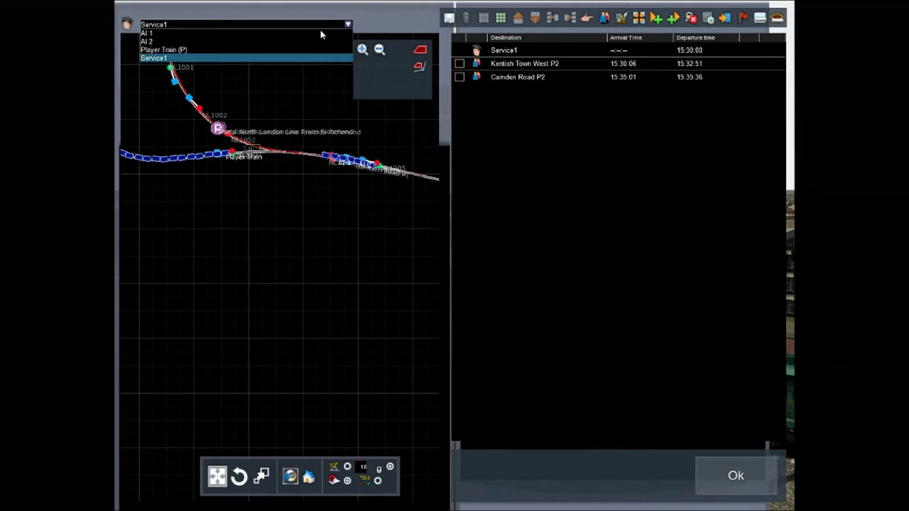
click(170, 47)
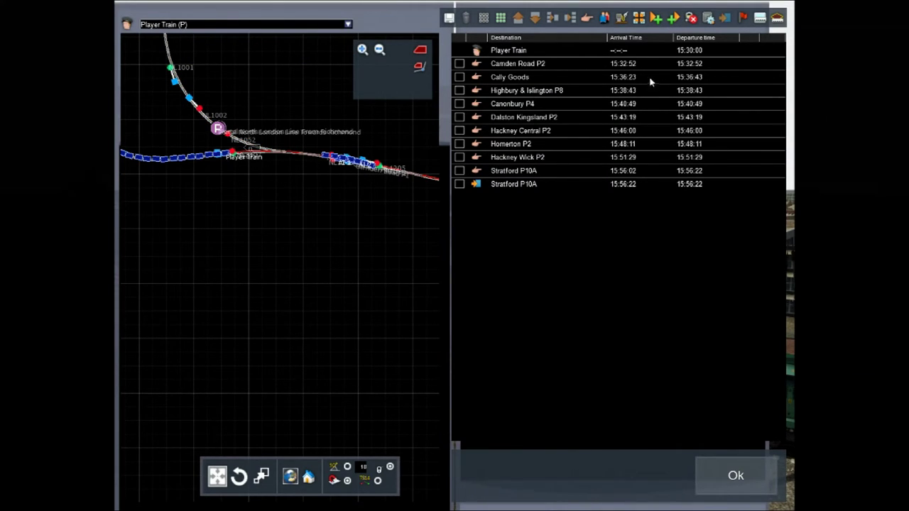
Add a third passenger stop at Caledonian Rd & Barnsbury P3 to the Service1 timetable
right_drag(274, 238, 129, 224)
scroll(344, 253, down, 4)
right_drag(237, 245, 45, 194)
scroll(344, 187, up, 4)
mouse_move(371, 233)
right_down()
mouse_move(195, 262)
mouse_move(174, 254)
right_up()
right_drag(375, 196, 188, 258)
mouse_move(224, 133)
right_down()
mouse_move(269, 175)
mouse_move(333, 193)
right_up()
scroll(269, 175, up, 5)
right_drag(295, 225, 329, 200)
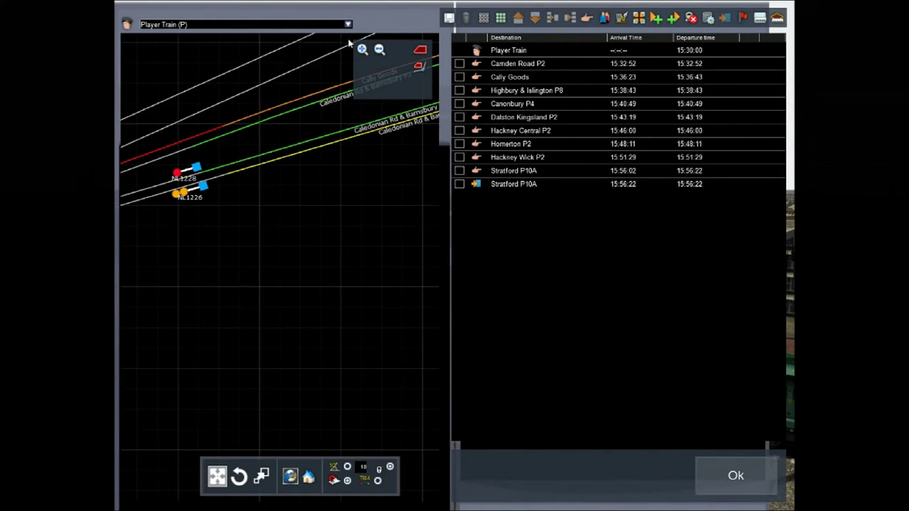
click(333, 25)
click(158, 58)
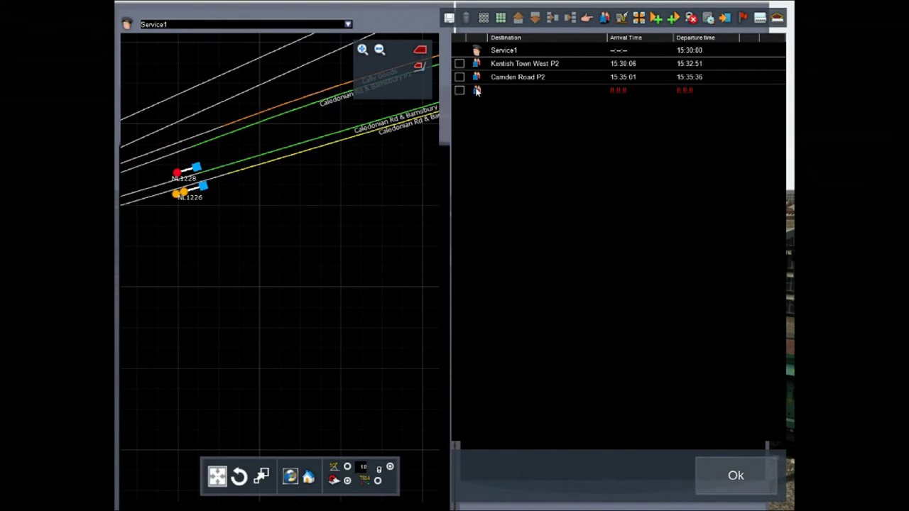
click(475, 90)
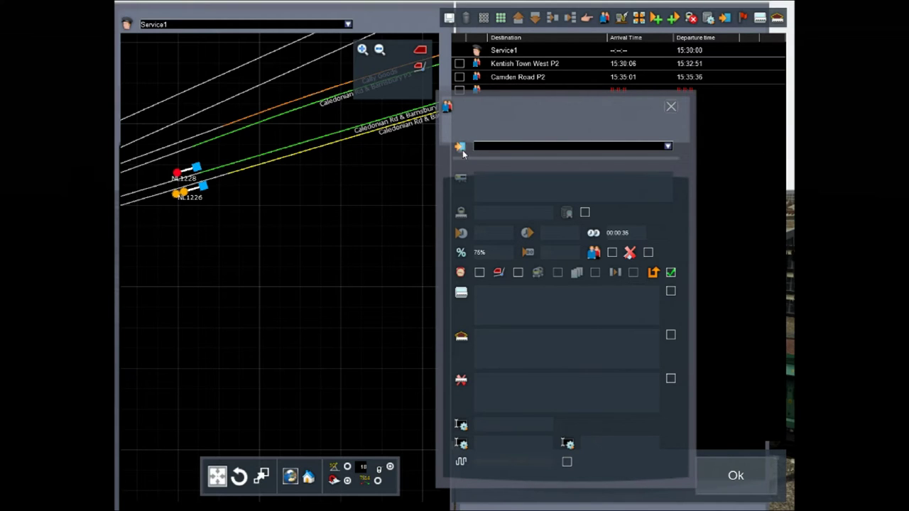
click(305, 110)
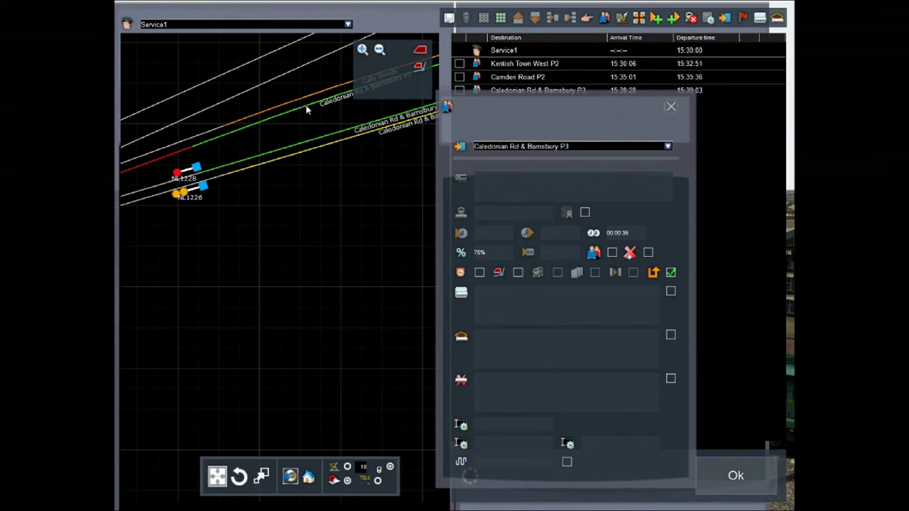
click(669, 107)
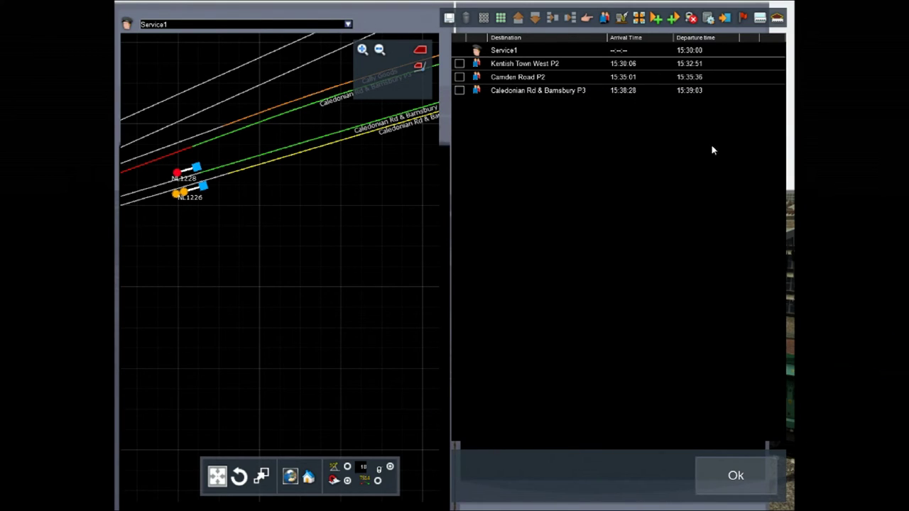
Set the Player Train's stop duration at Cally Goods to 00:03:20
click(348, 27)
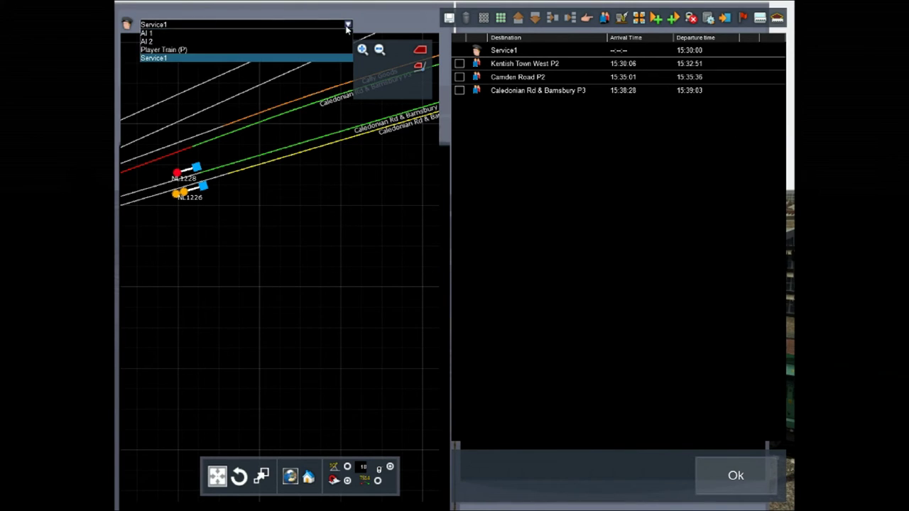
click(186, 45)
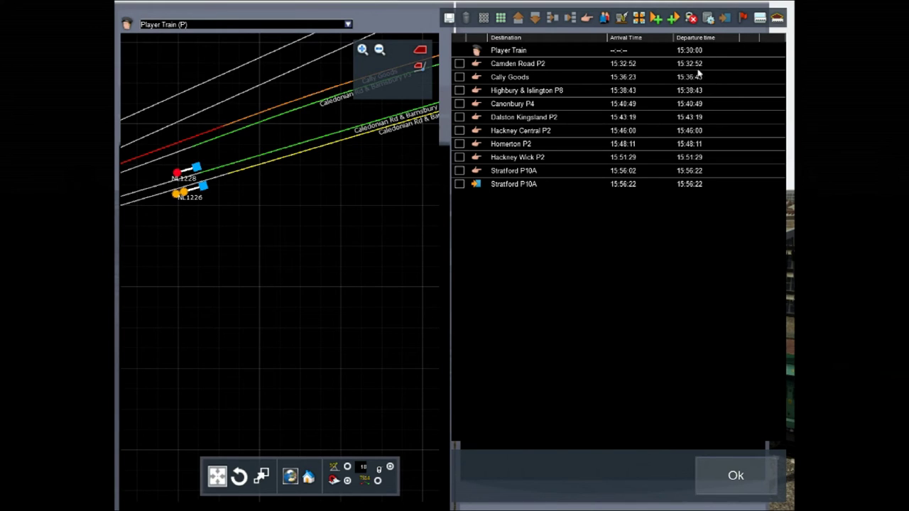
click(475, 76)
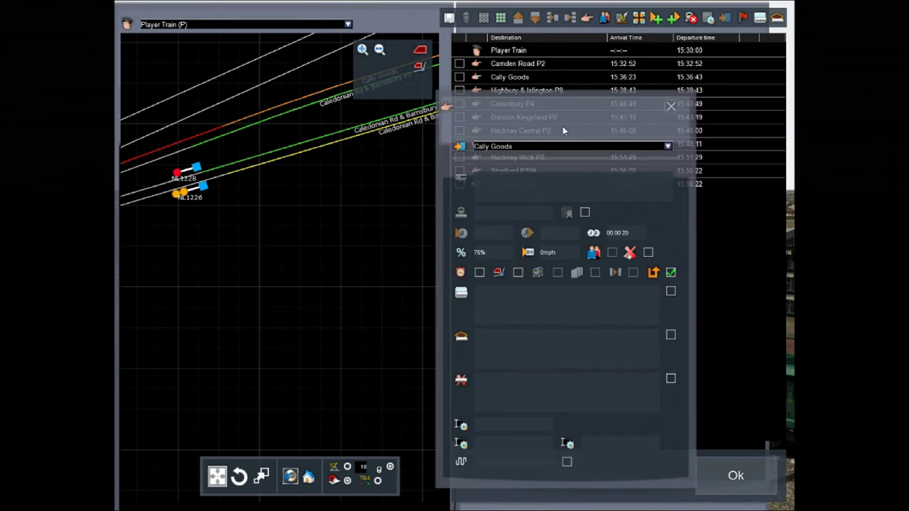
click(617, 234)
text(3)
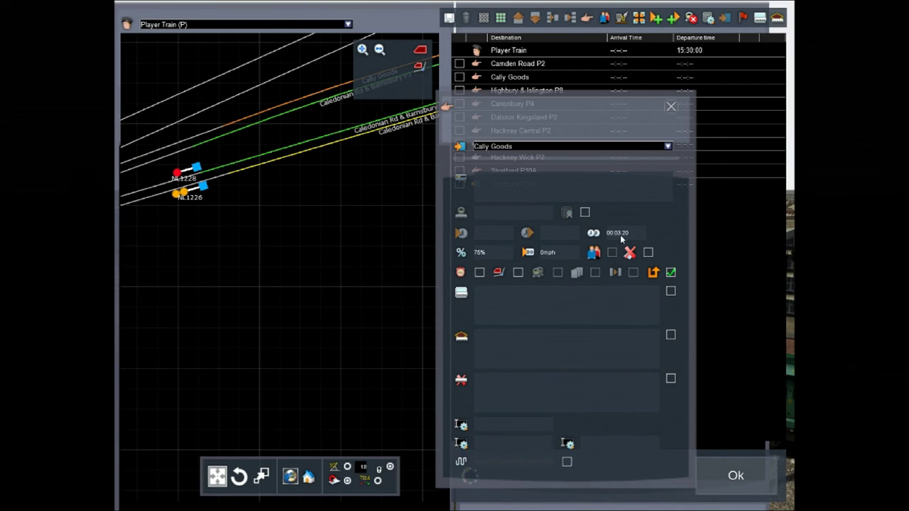
click(668, 107)
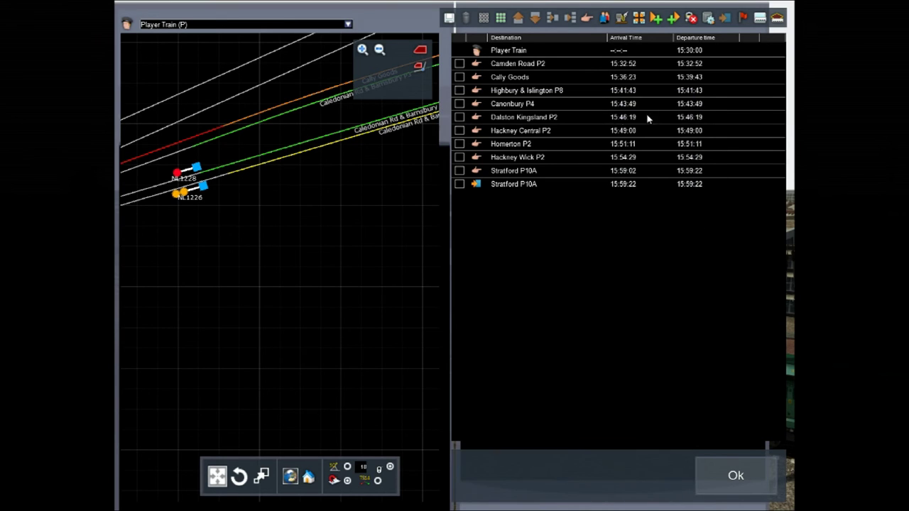
Check the Player Train route around Caledonian Rd & Barnsbury on the track map and accept the timetable
drag(353, 205, 312, 209)
scroll(240, 218, down, 4)
drag(241, 221, 281, 228)
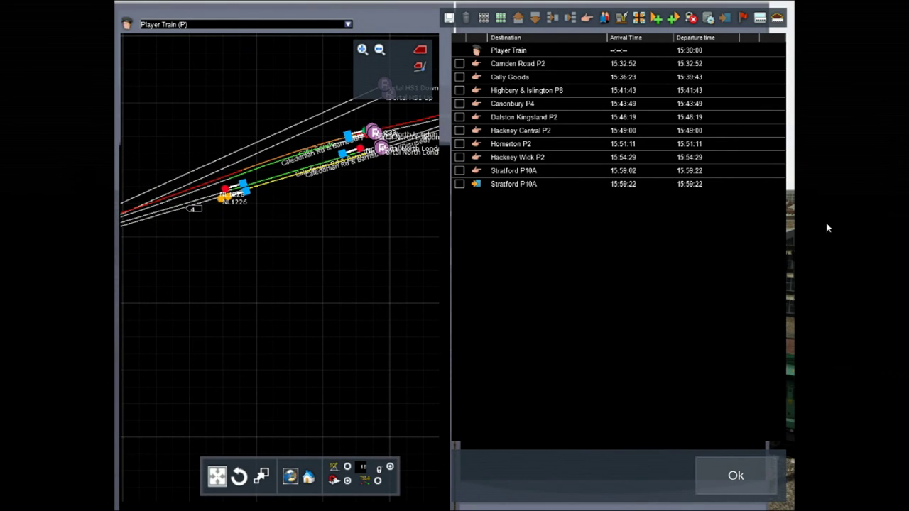
click(739, 475)
Inspect the Class 378 trains placed beside the station platform in the 3D world
right_drag(473, 384, 457, 369)
key(Up)
key(Up)
key(Down)
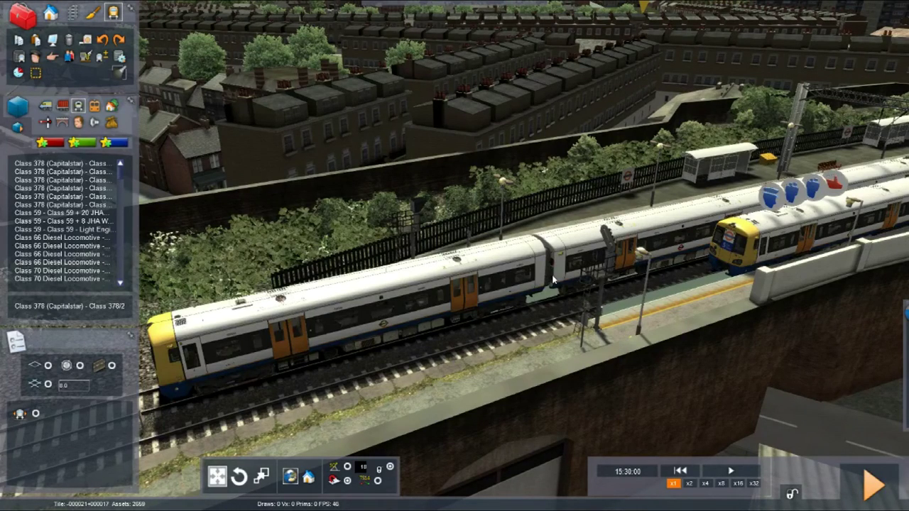
right_drag(567, 316, 513, 344)
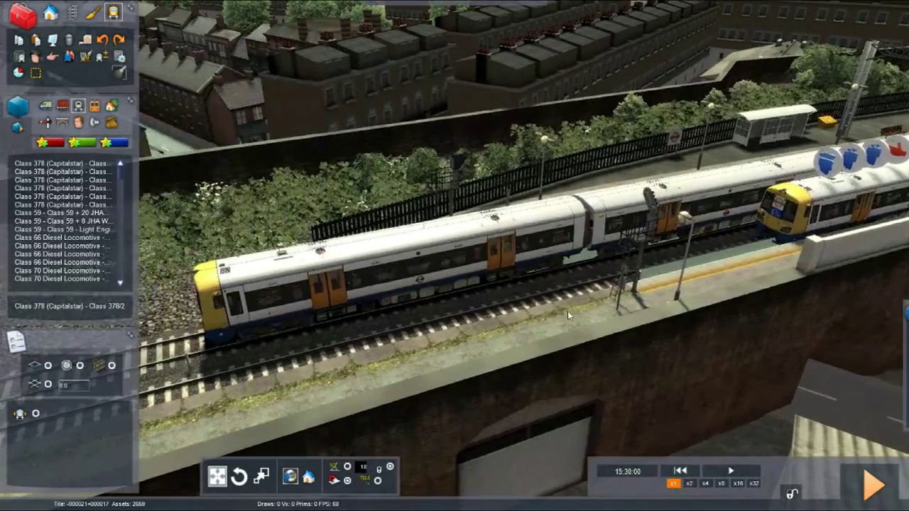